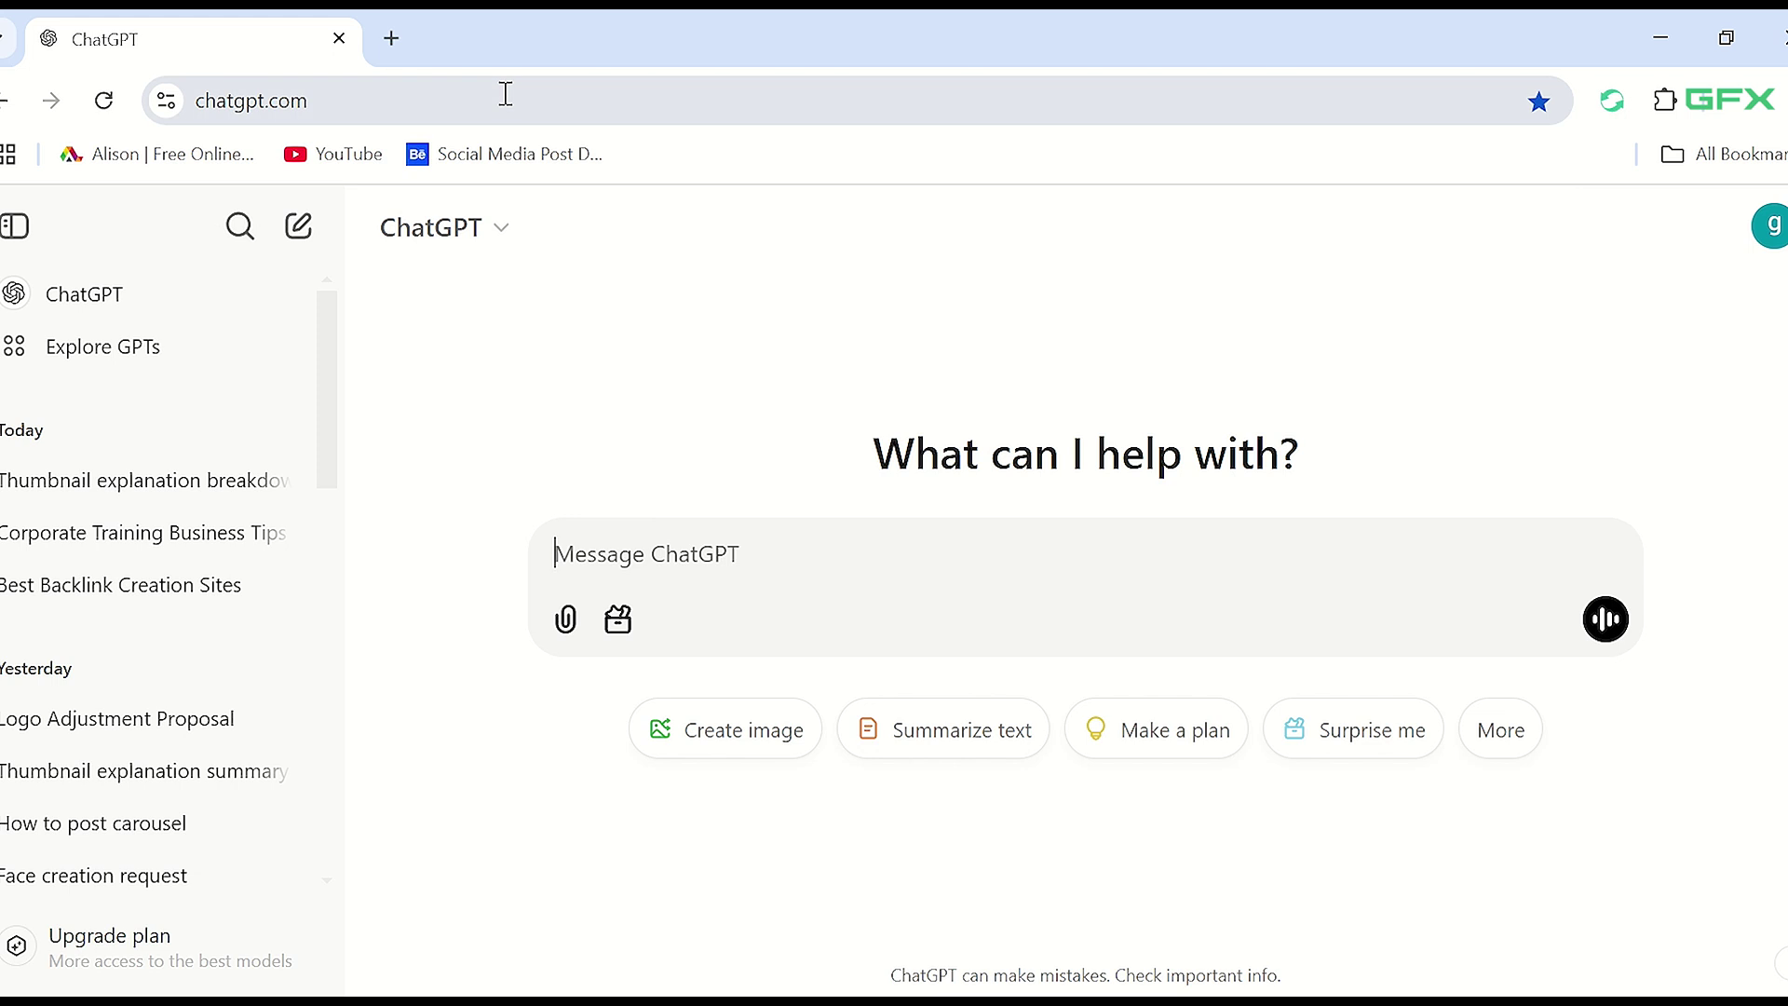
Attach the image earn online.jpg from the Desktop image folder to a new chat message.
left_click(565, 620)
left_click(596, 786)
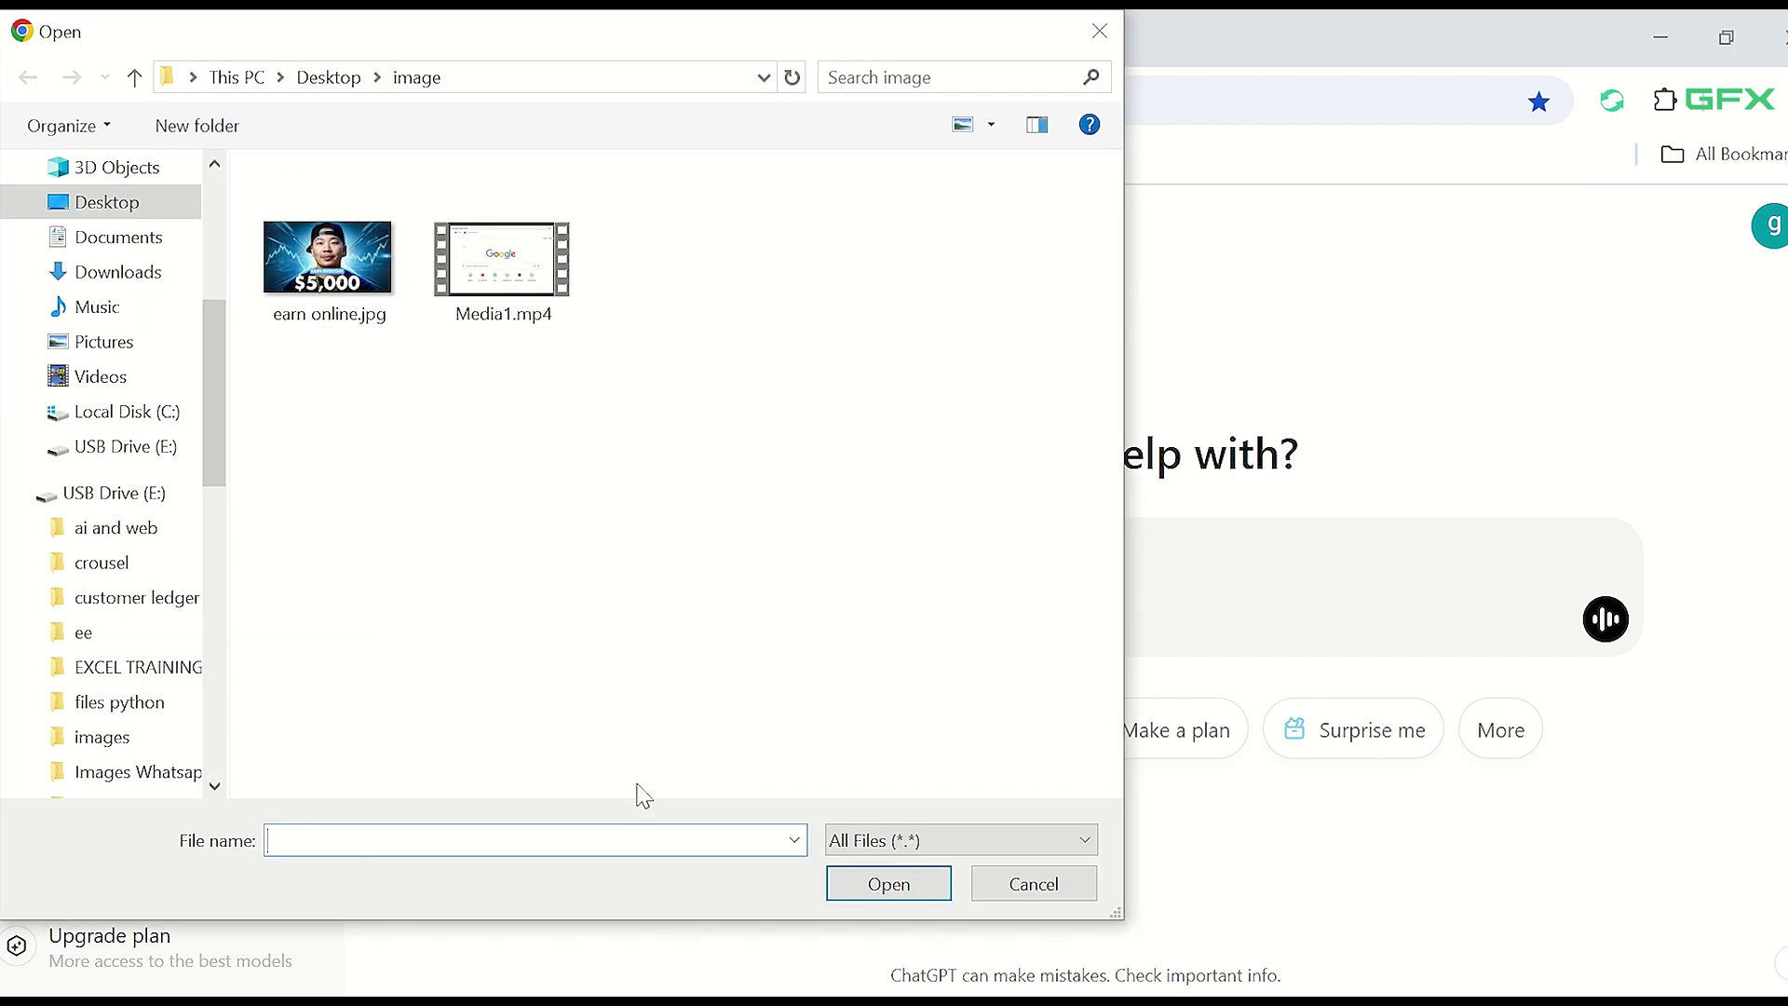
left_click(361, 334)
left_click(858, 881)
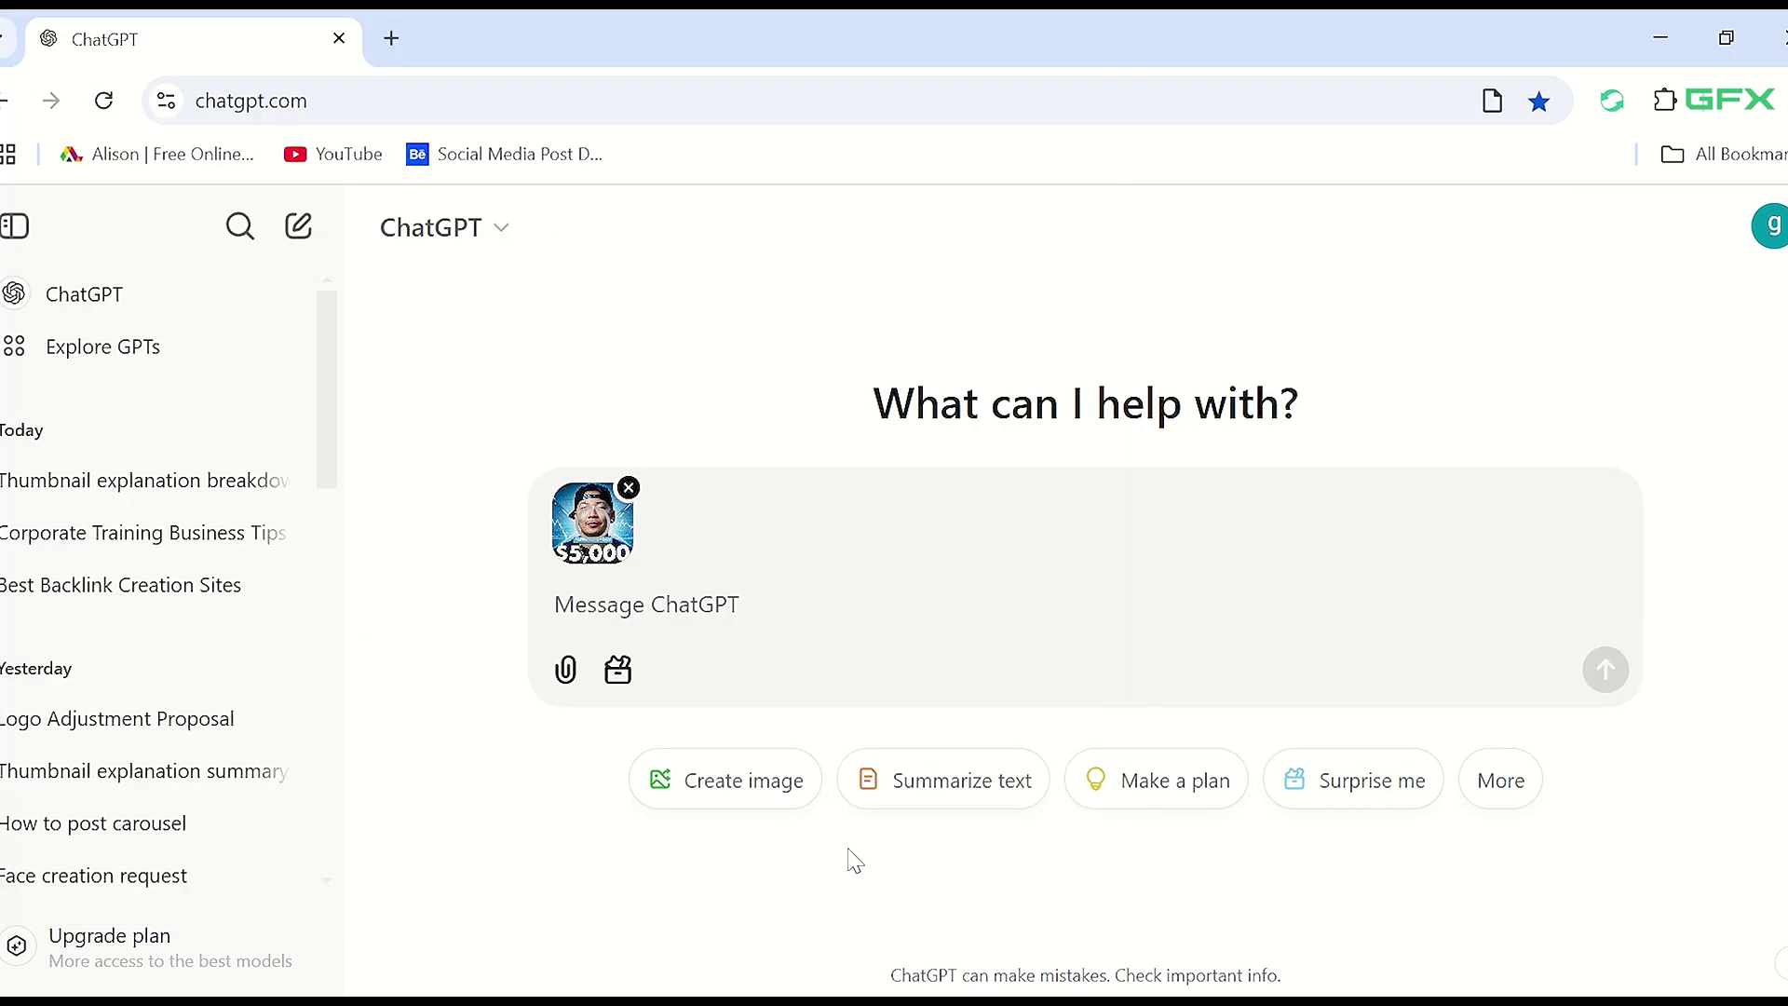
Send the prompt "explain this thumbnail except text" with the attached image.
type("explain this thumbnail")
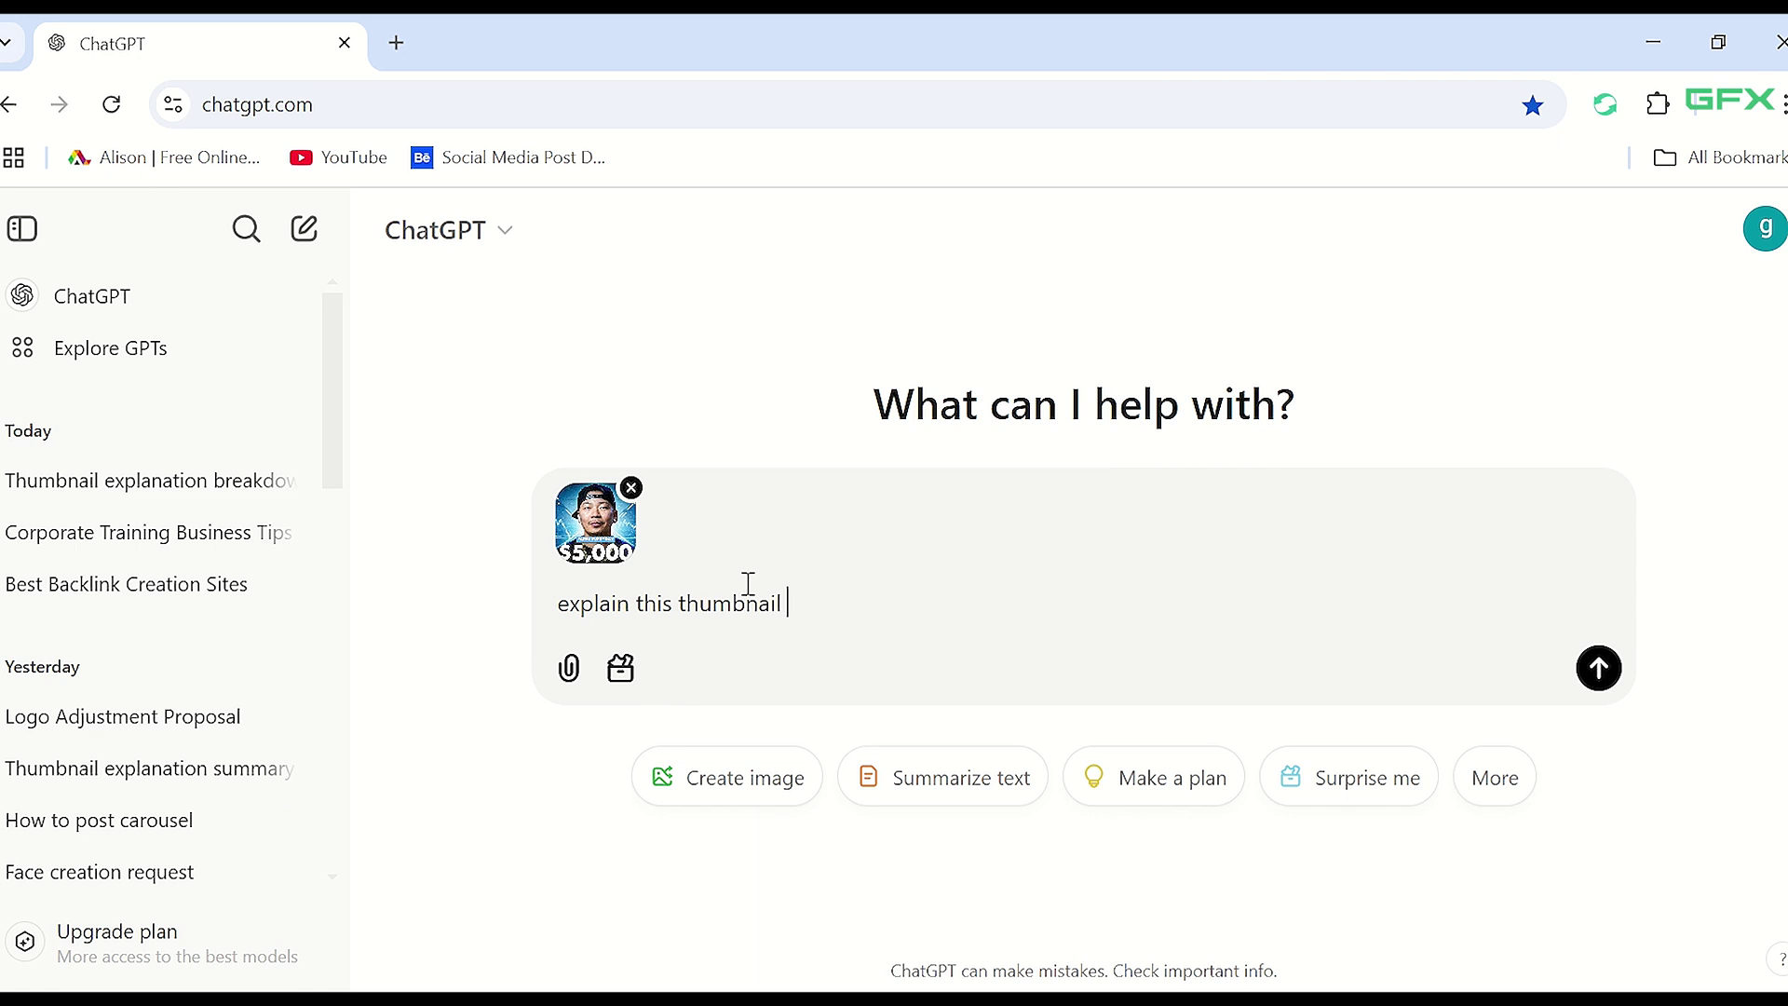
type(" except text")
key("Return")
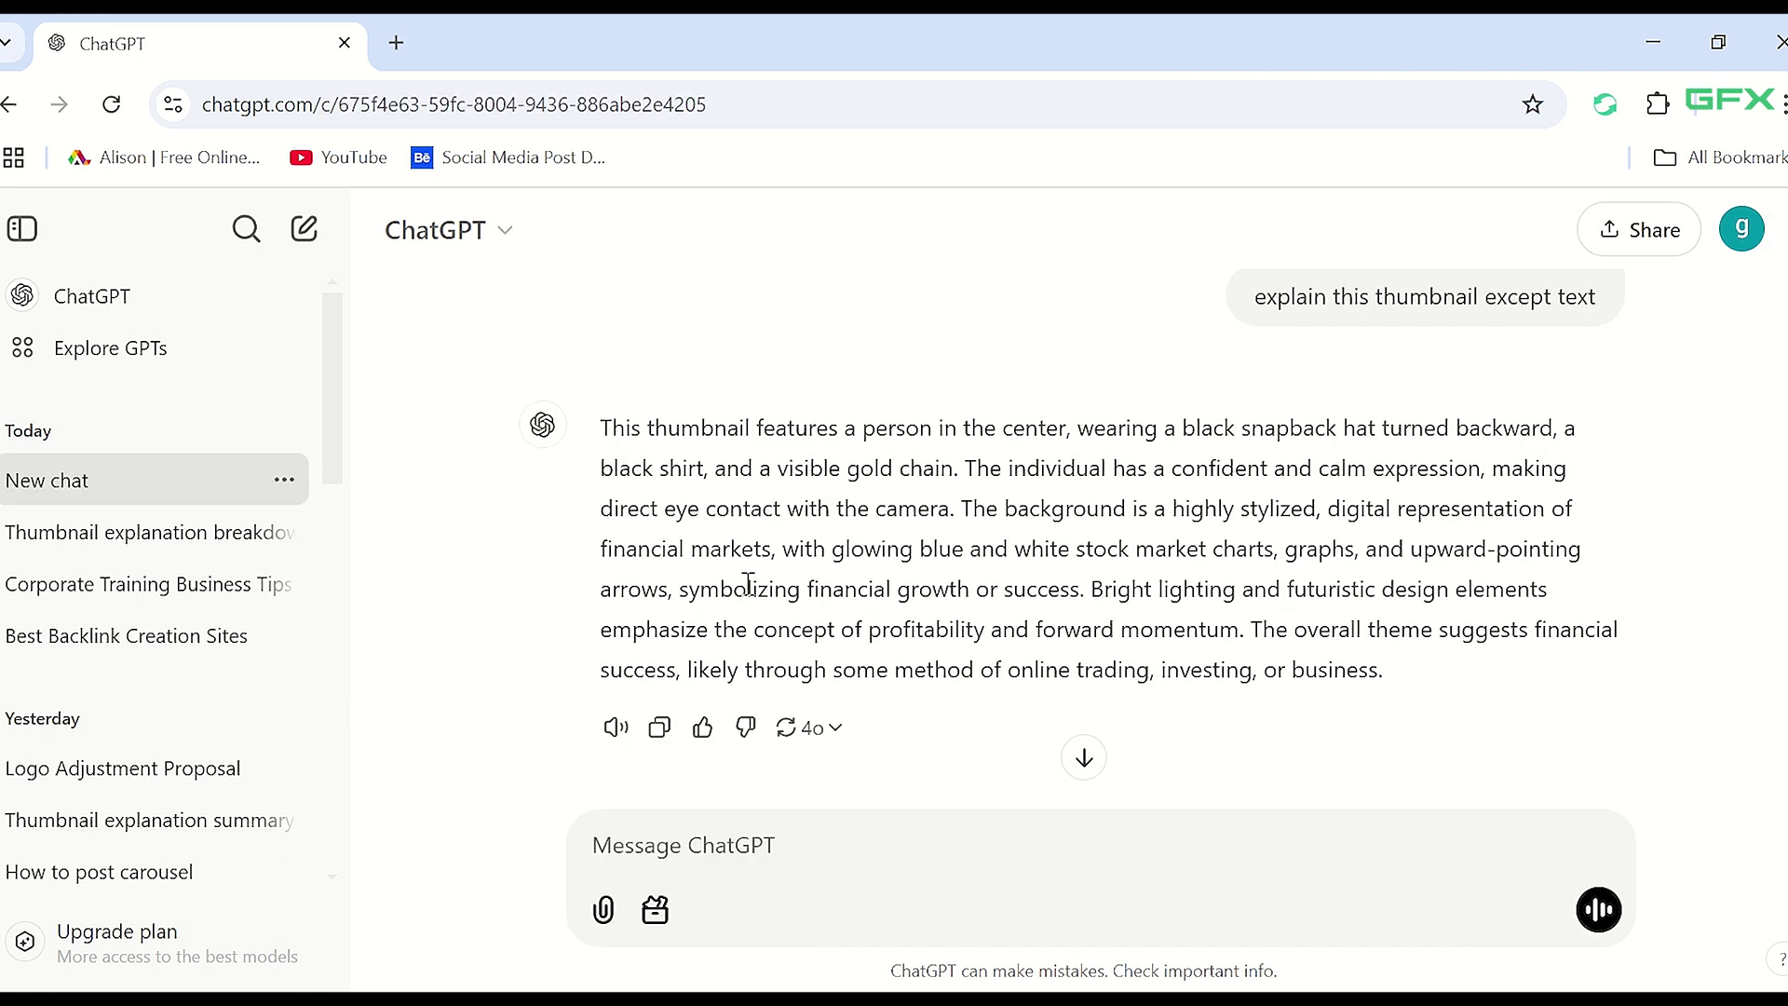
Copy the full paragraph of the reply describing the thumbnail.
left_click_drag(610, 431, 1063, 663)
key("ctrl+c")
right_click(711, 347)
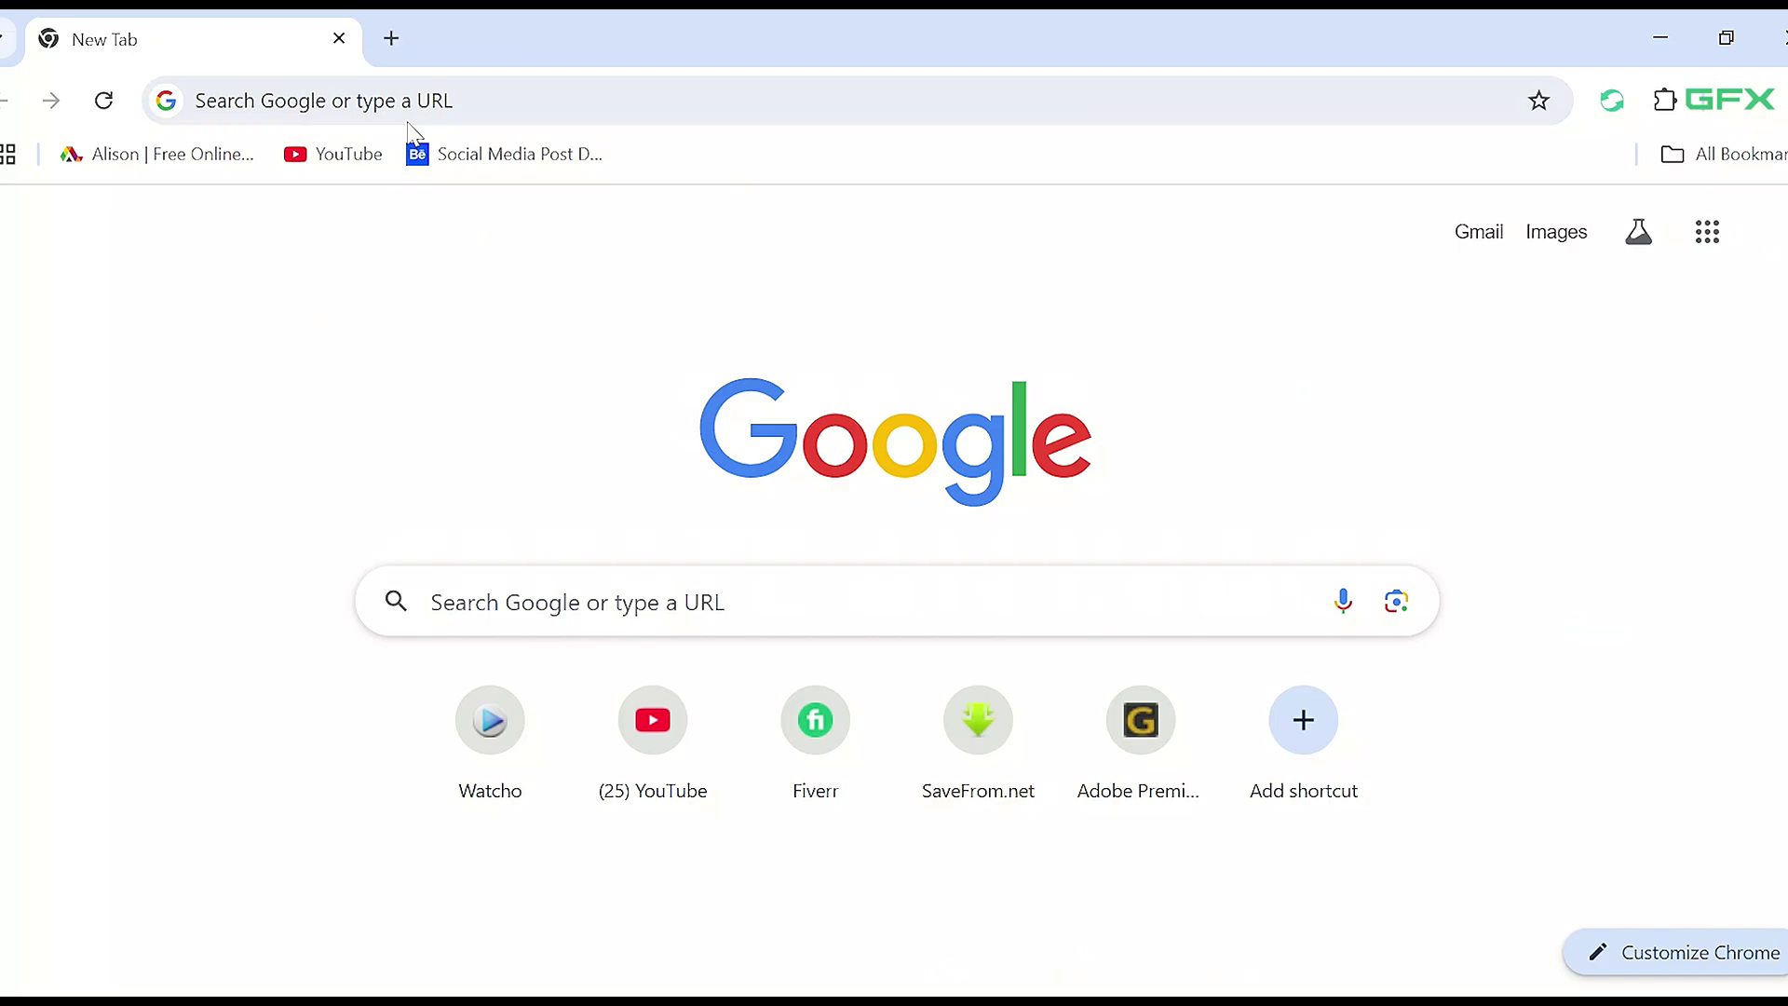
Go to freepik.com in the browser and open its AI Image Generator.
left_click(424, 105)
type("freepik.co")
key("Return")
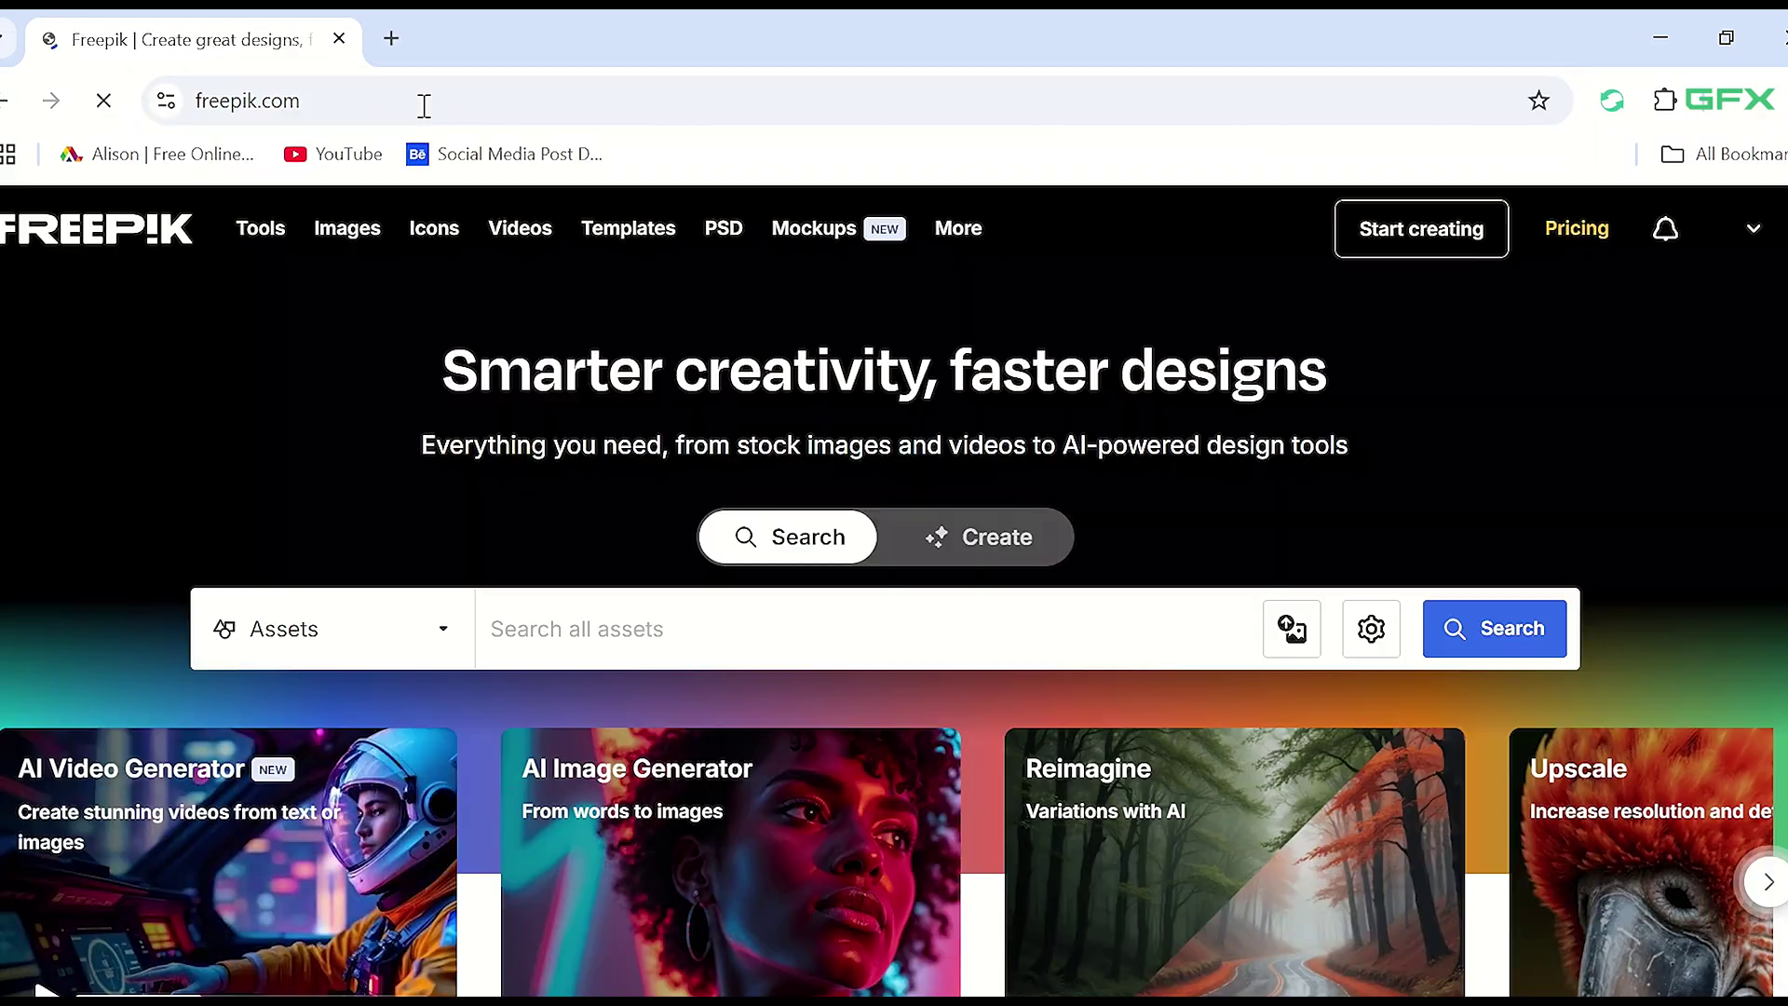
left_click(798, 783)
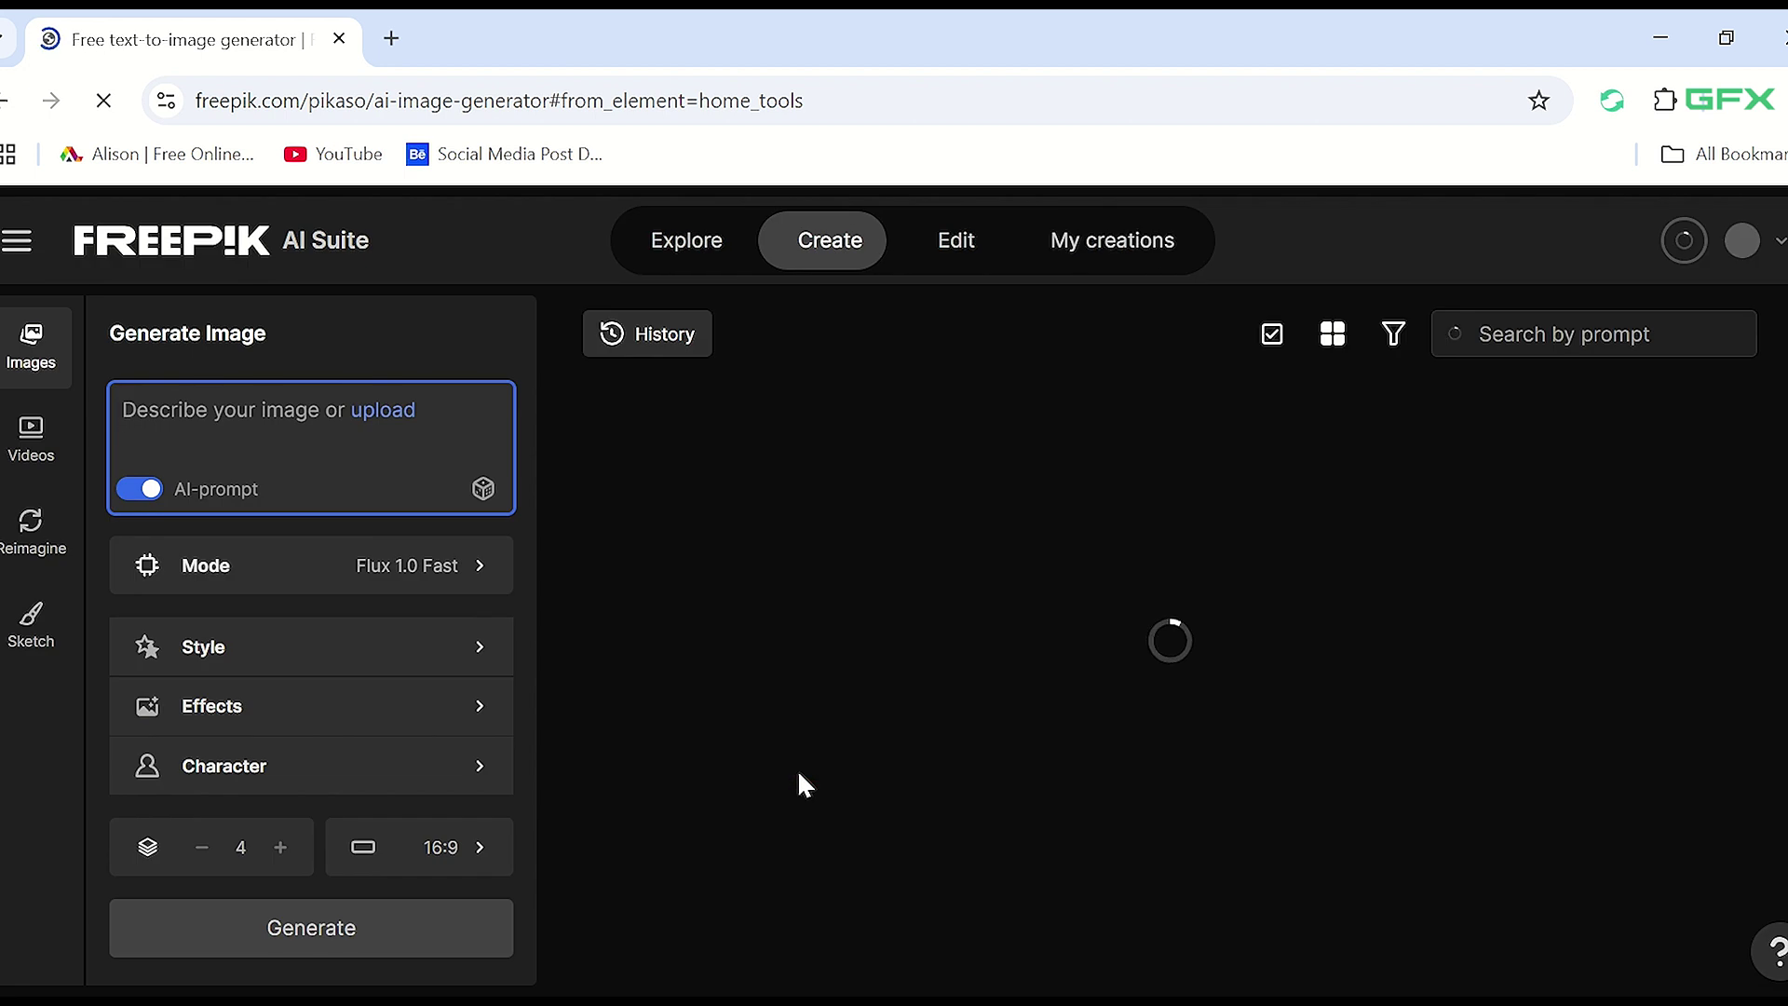
Paste the copied thumbnail description as the image prompt and generate four 16:9 images with Flux 1.0 Fast.
right_click(314, 434)
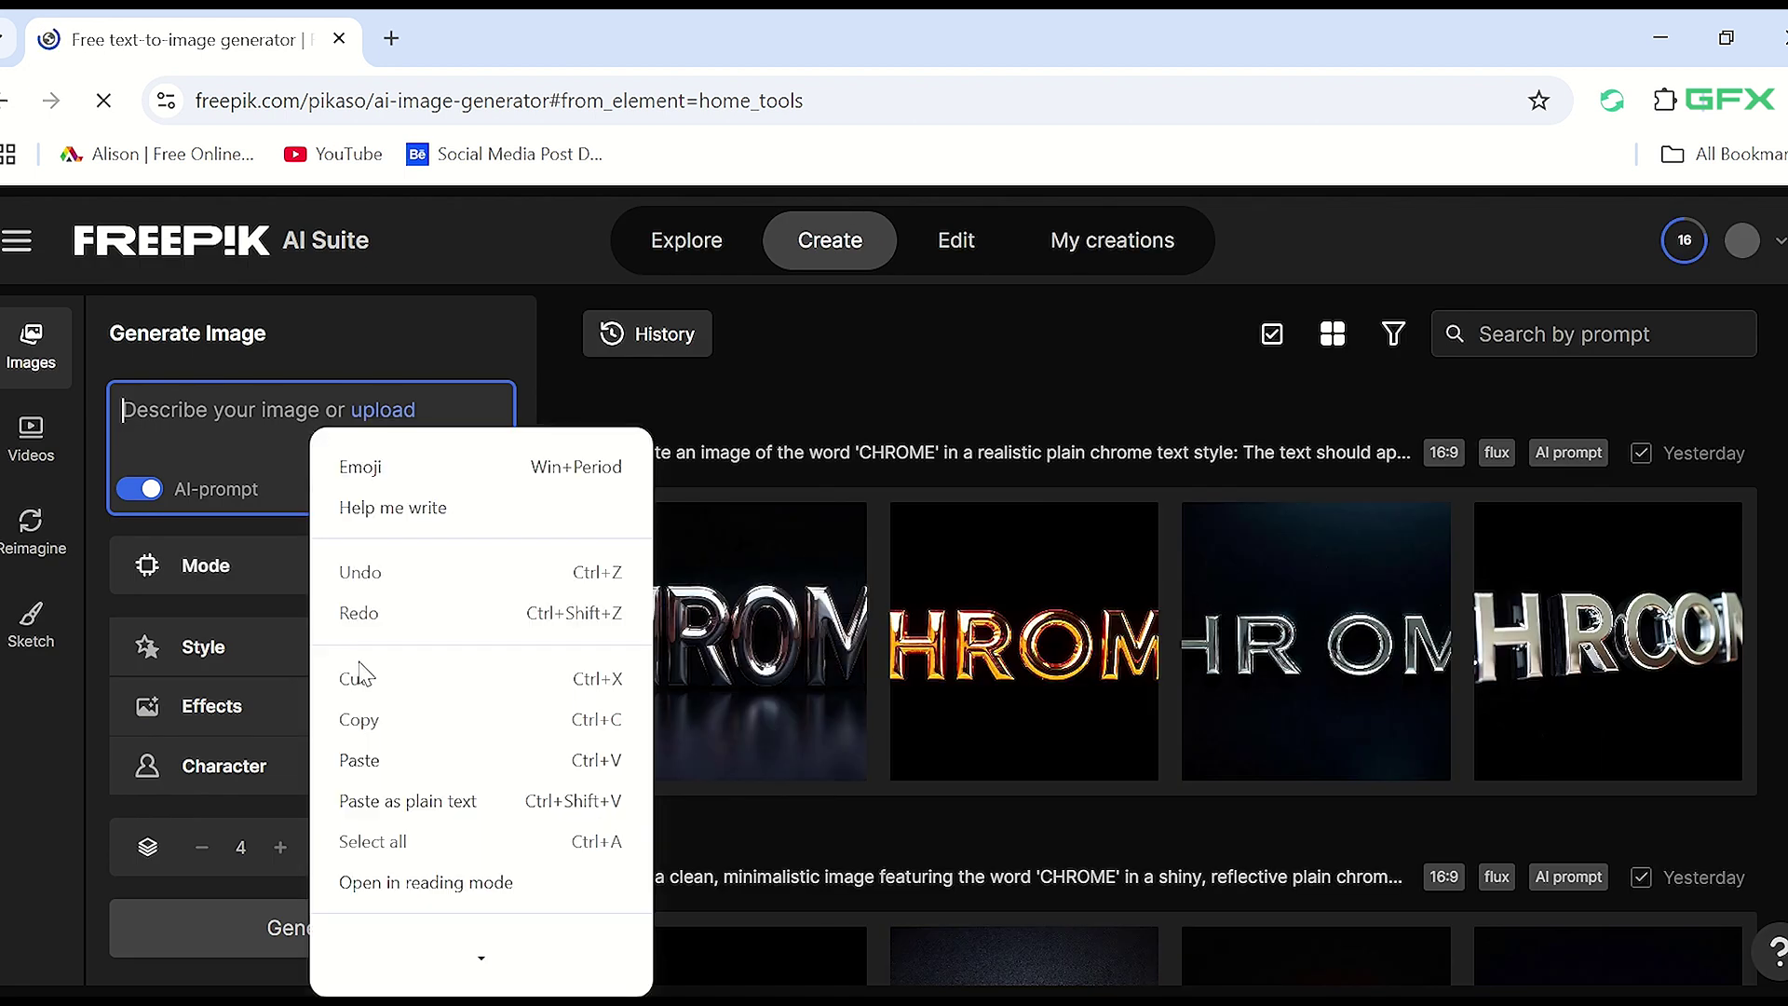
left_click(359, 760)
scroll(337, 801, "down", 5)
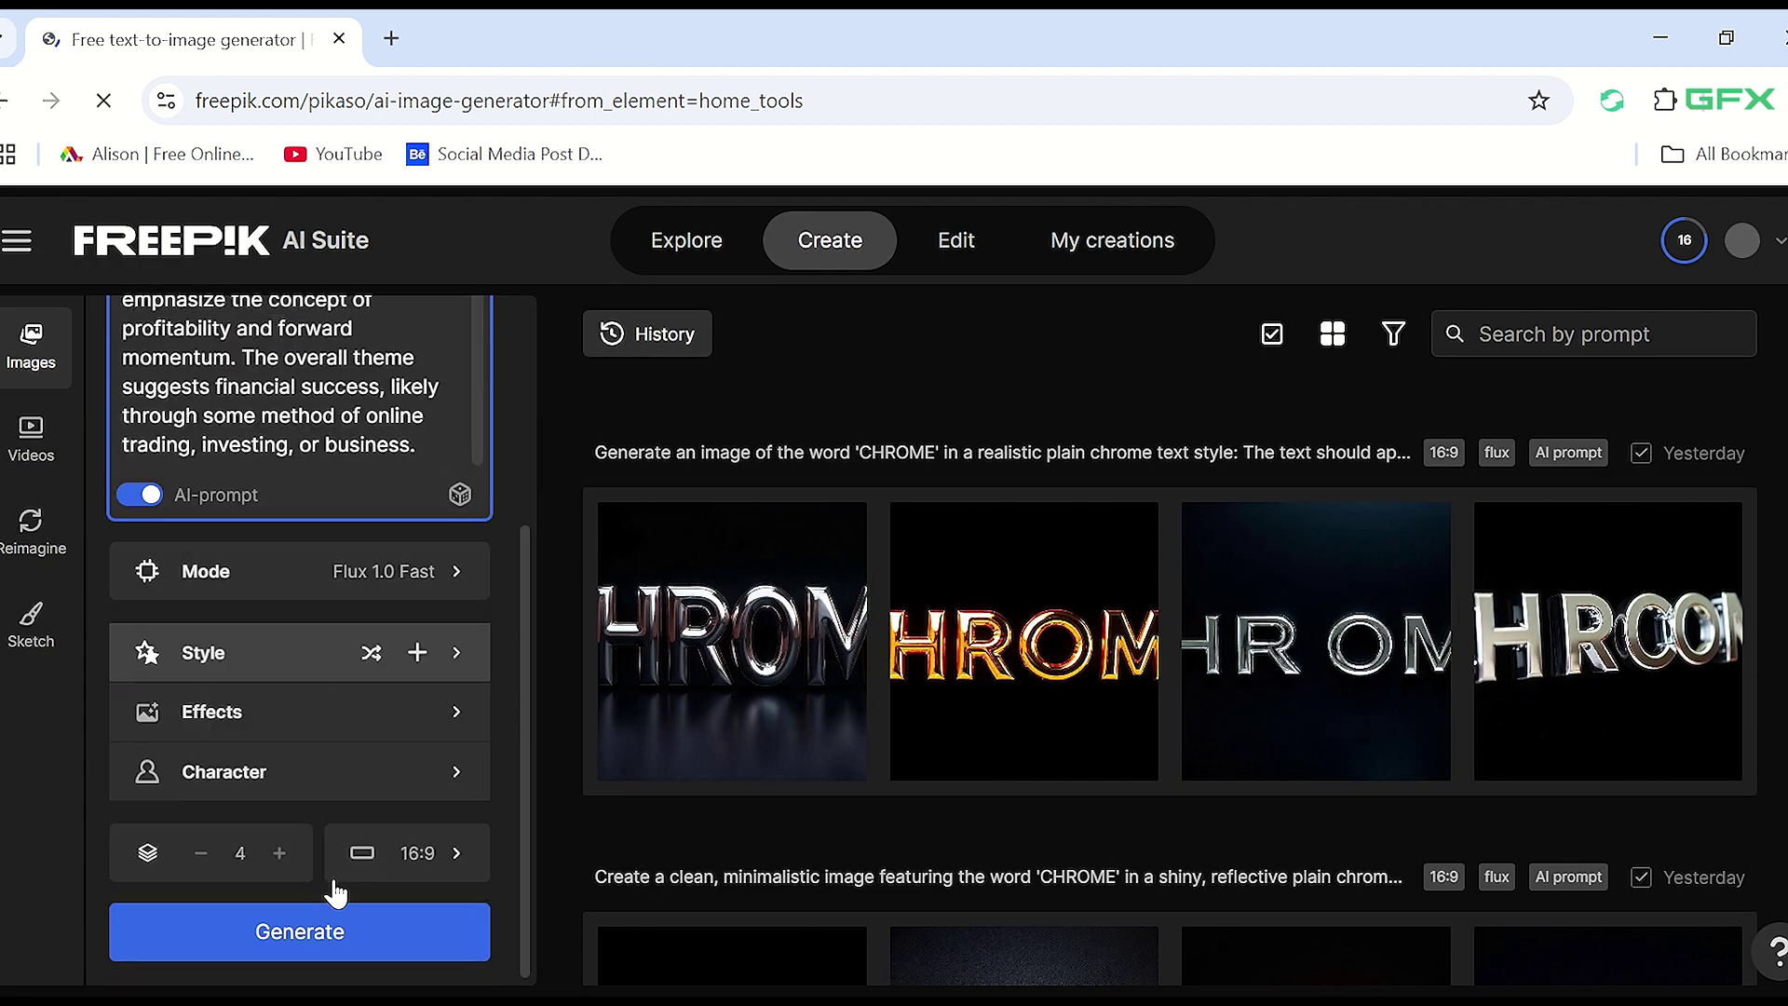
left_click(322, 929)
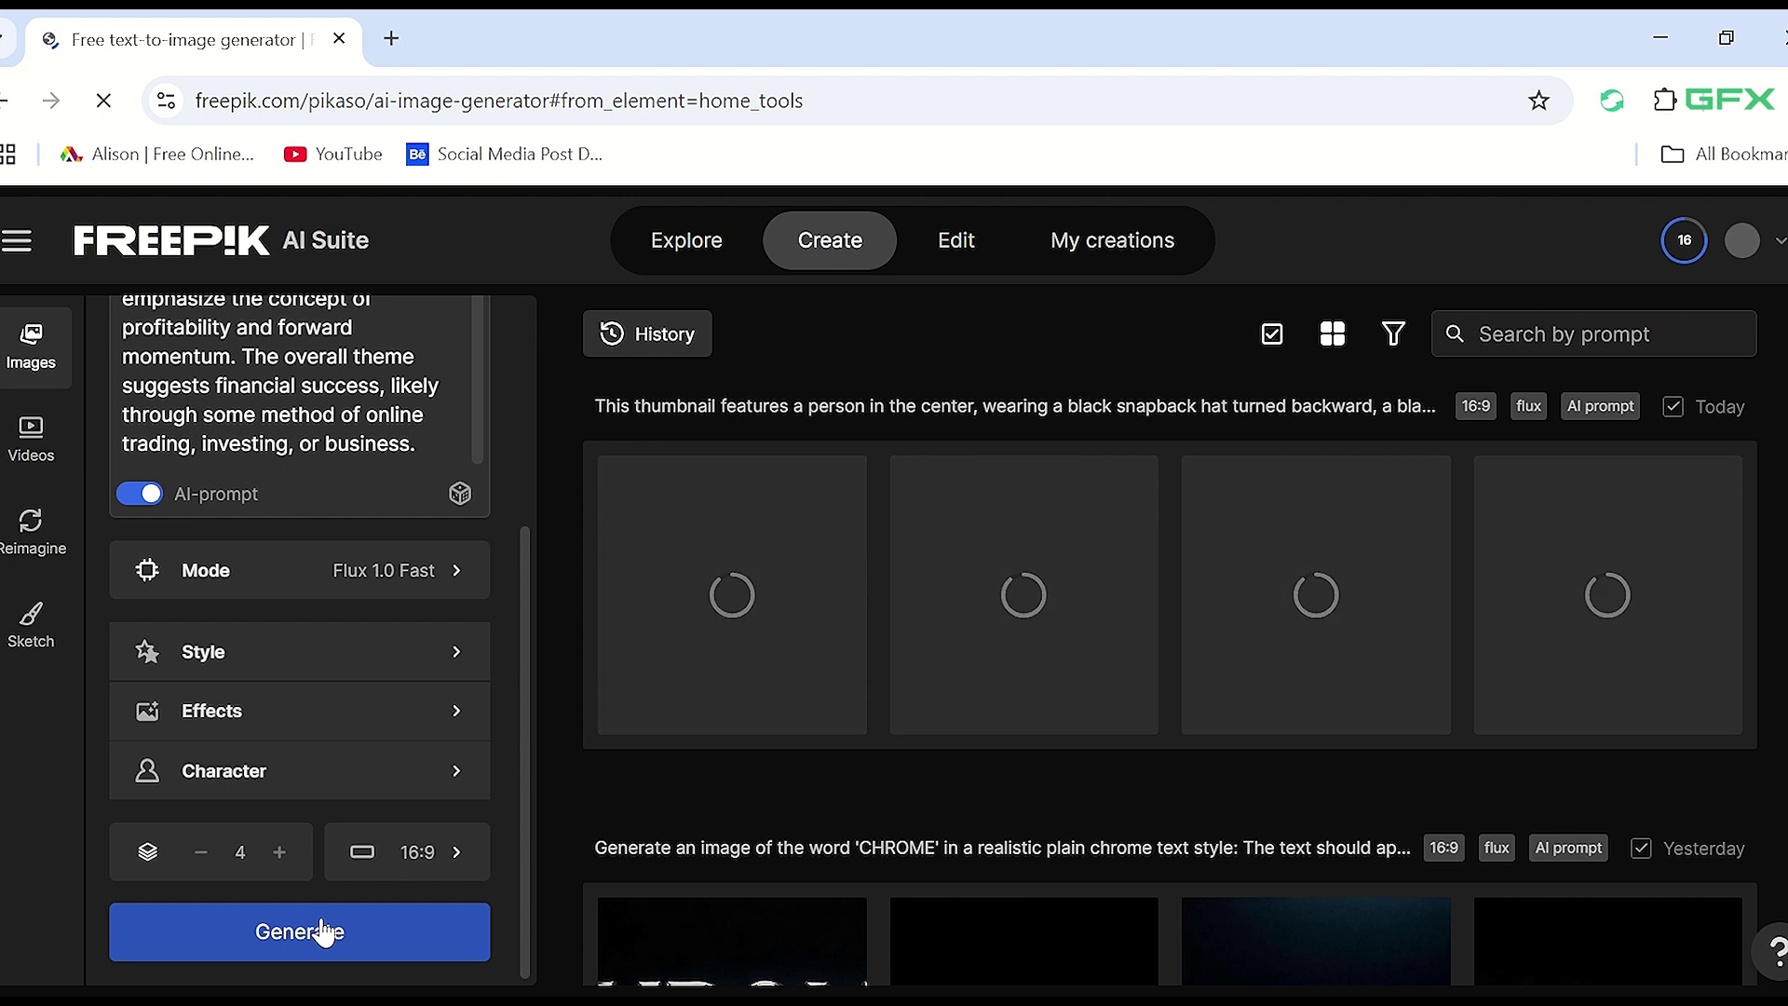
Examine each of the generated portraits at full size, and return to the image generator.
left_click(841, 617)
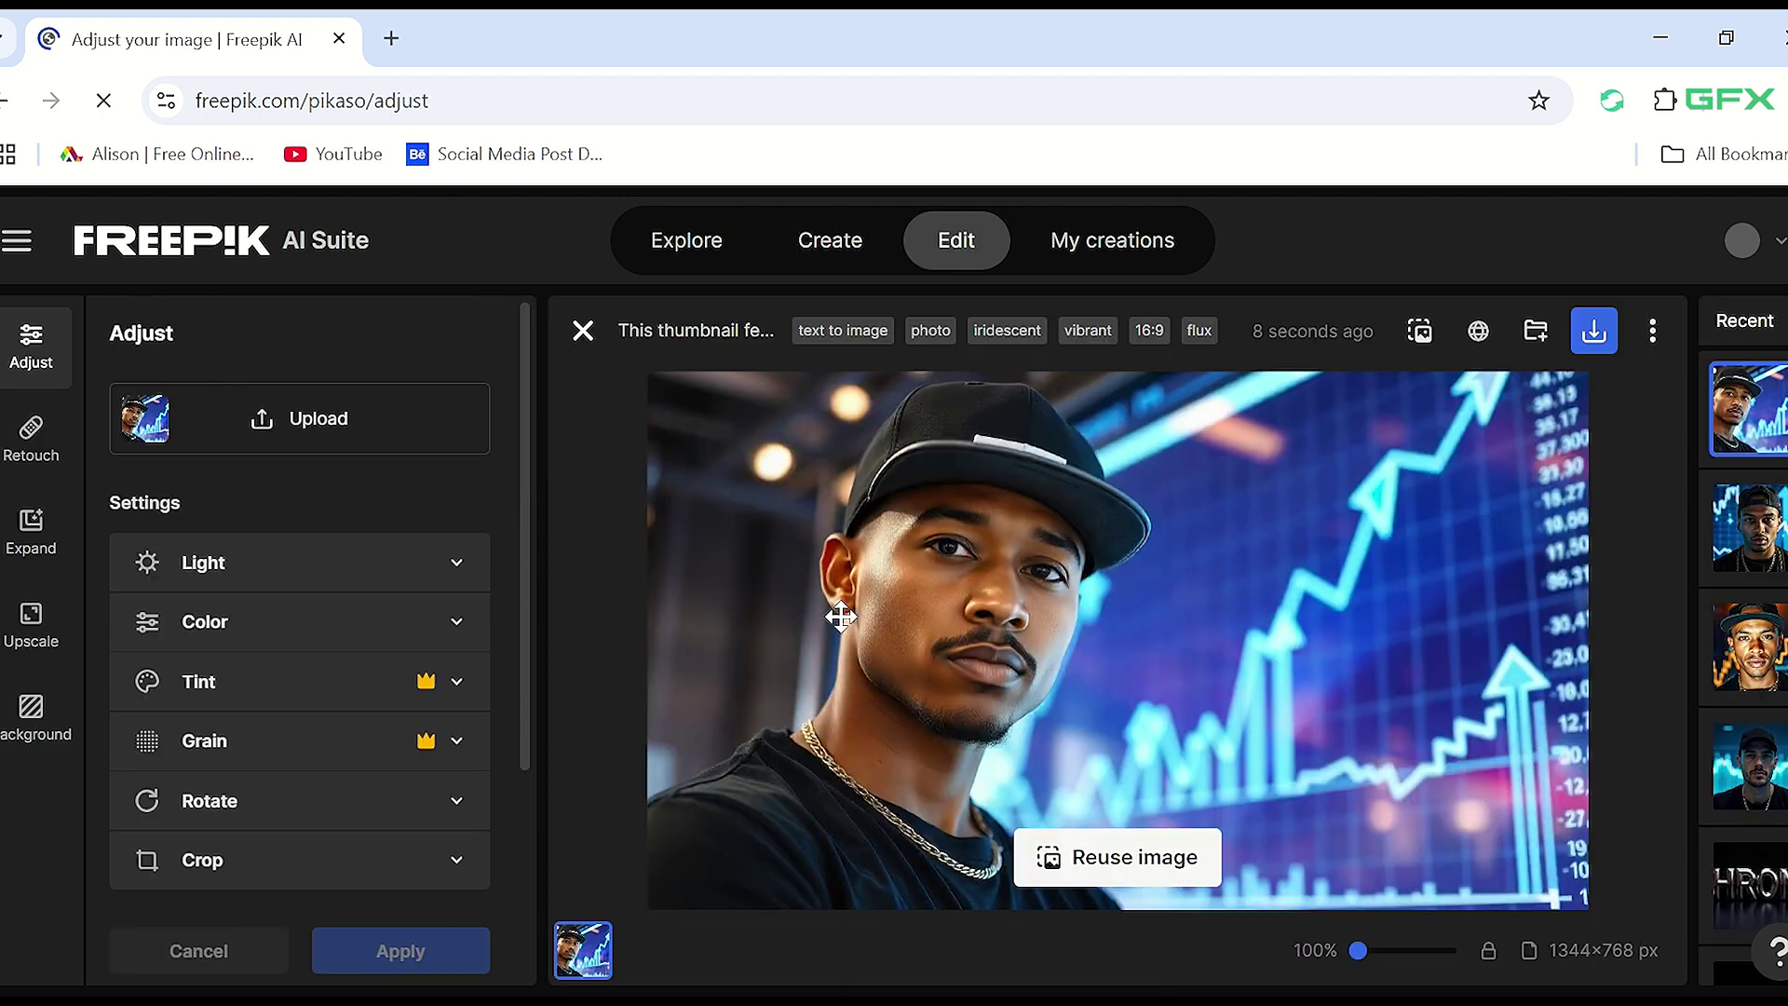
left_click(1744, 532)
left_click(1757, 663)
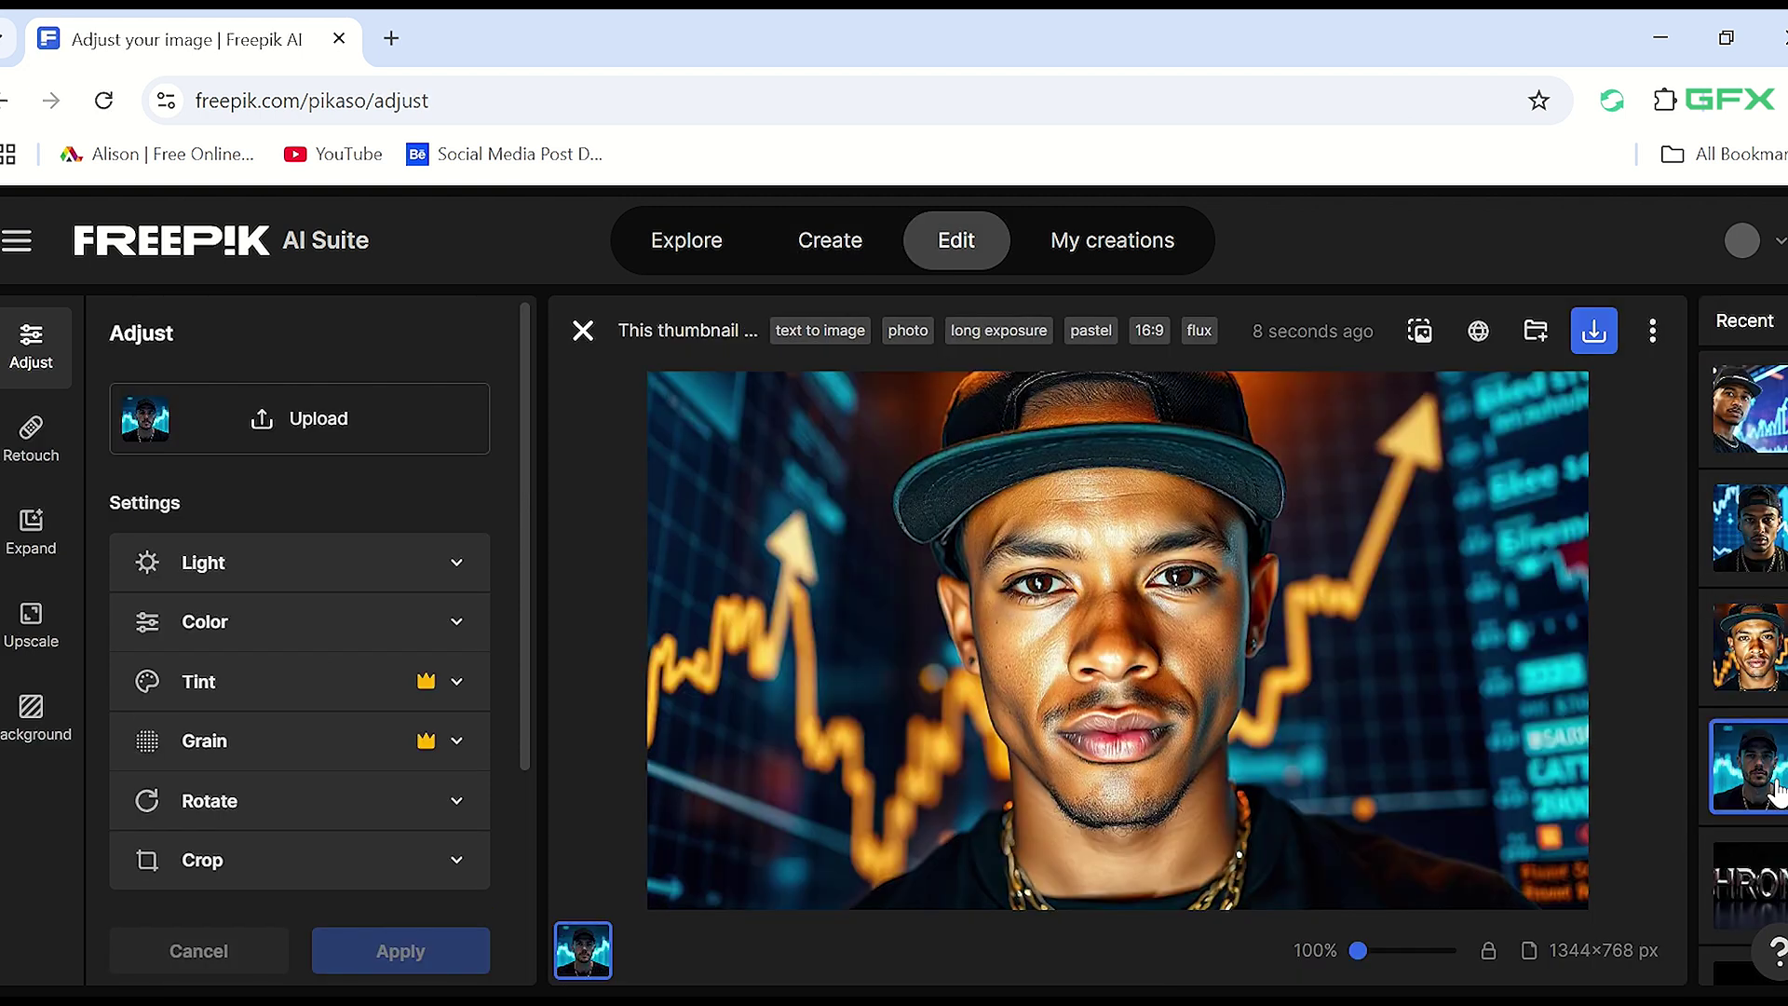
left_click(1758, 759)
left_click(583, 331)
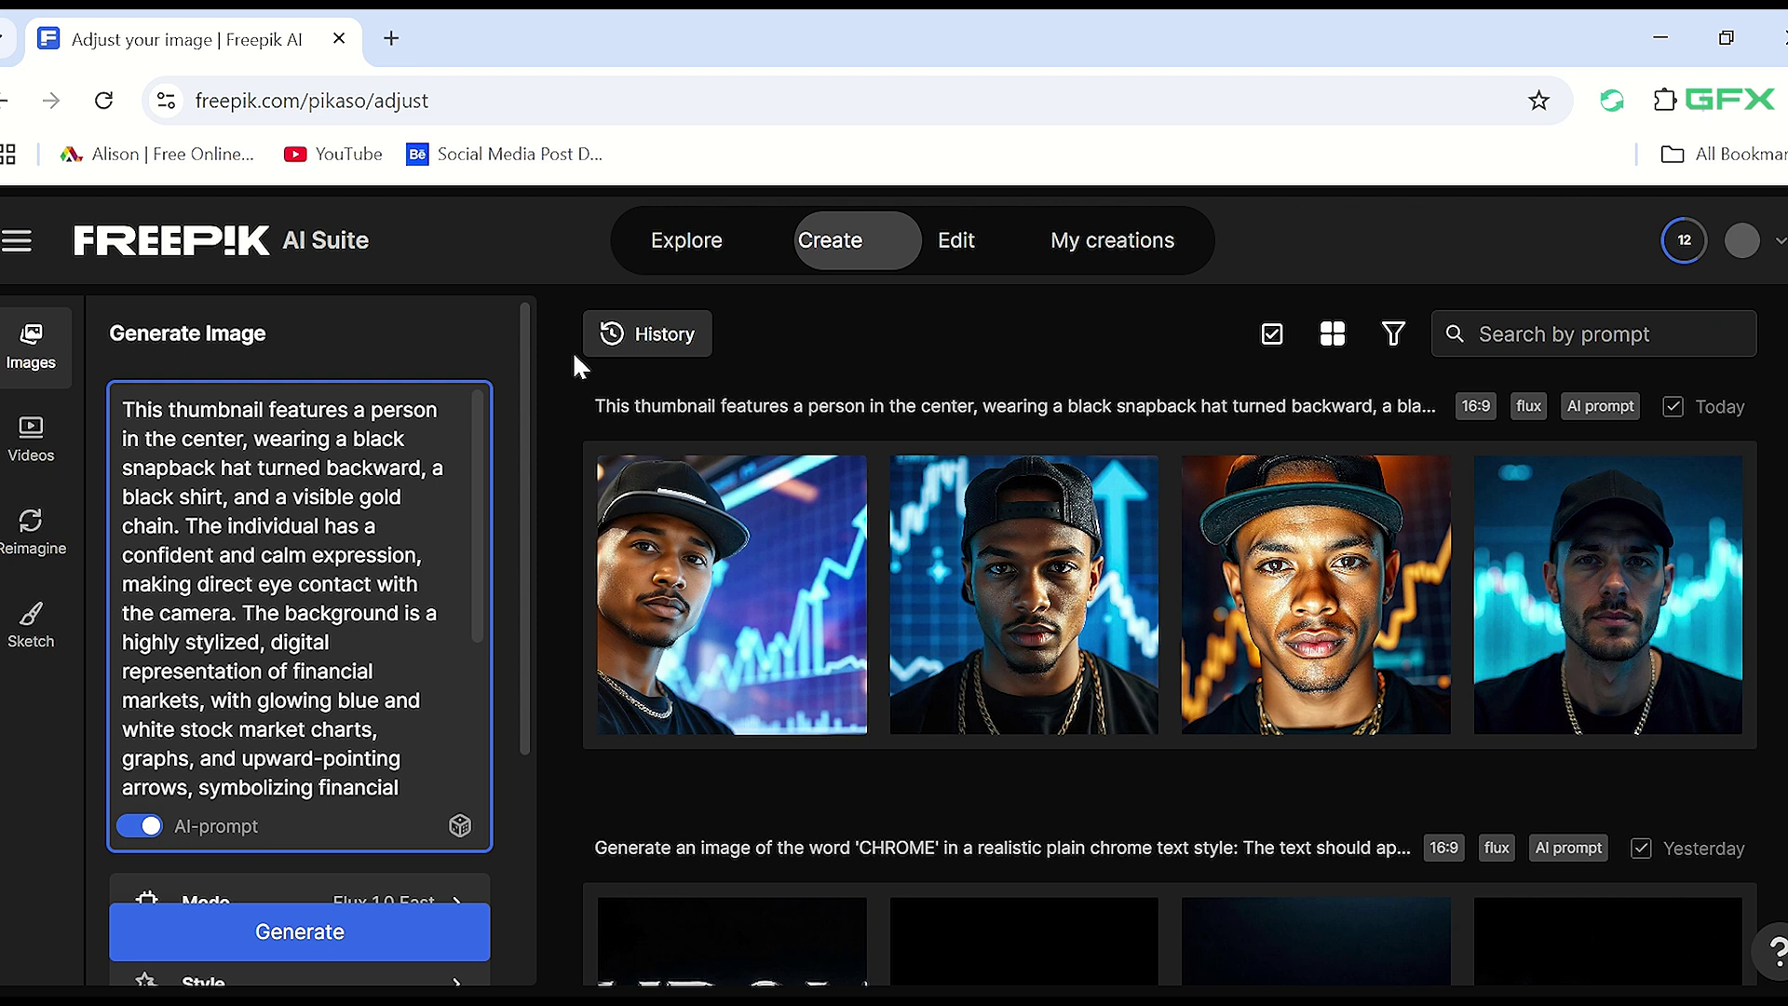
Generate another batch of images from the same prompt and review them one by one at full size.
left_click(359, 936)
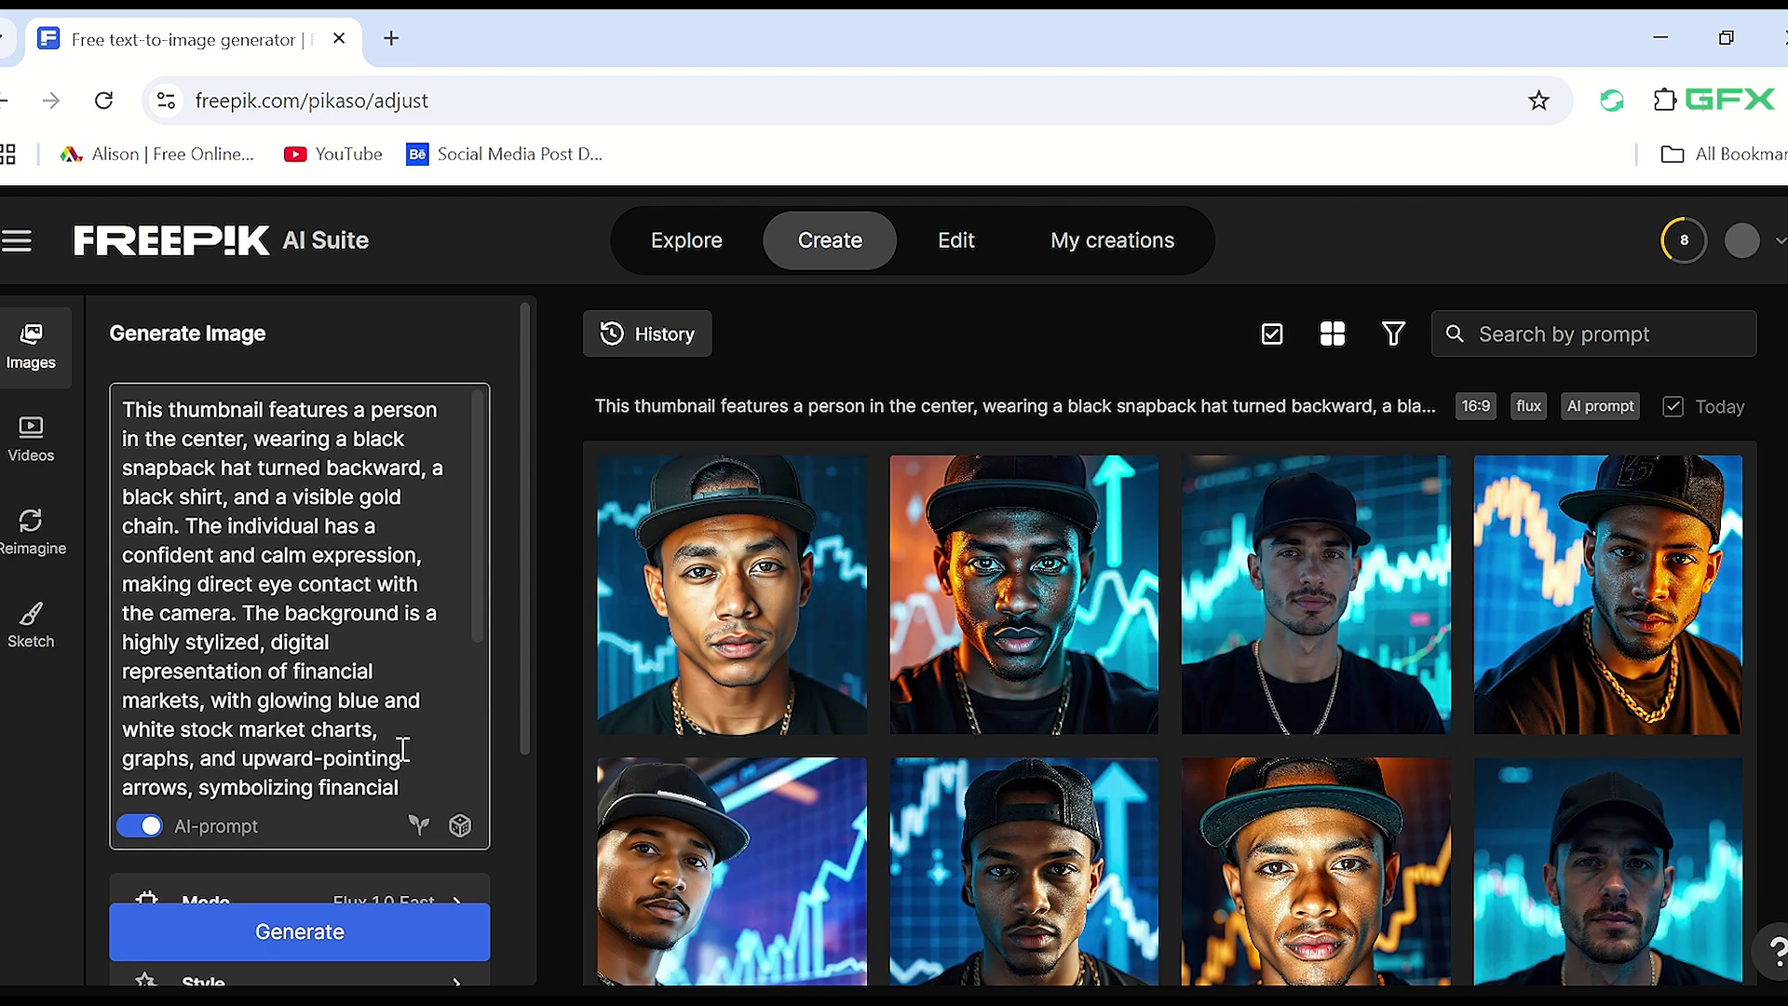
left_click(731, 596)
left_click(1746, 643)
left_click(1756, 764)
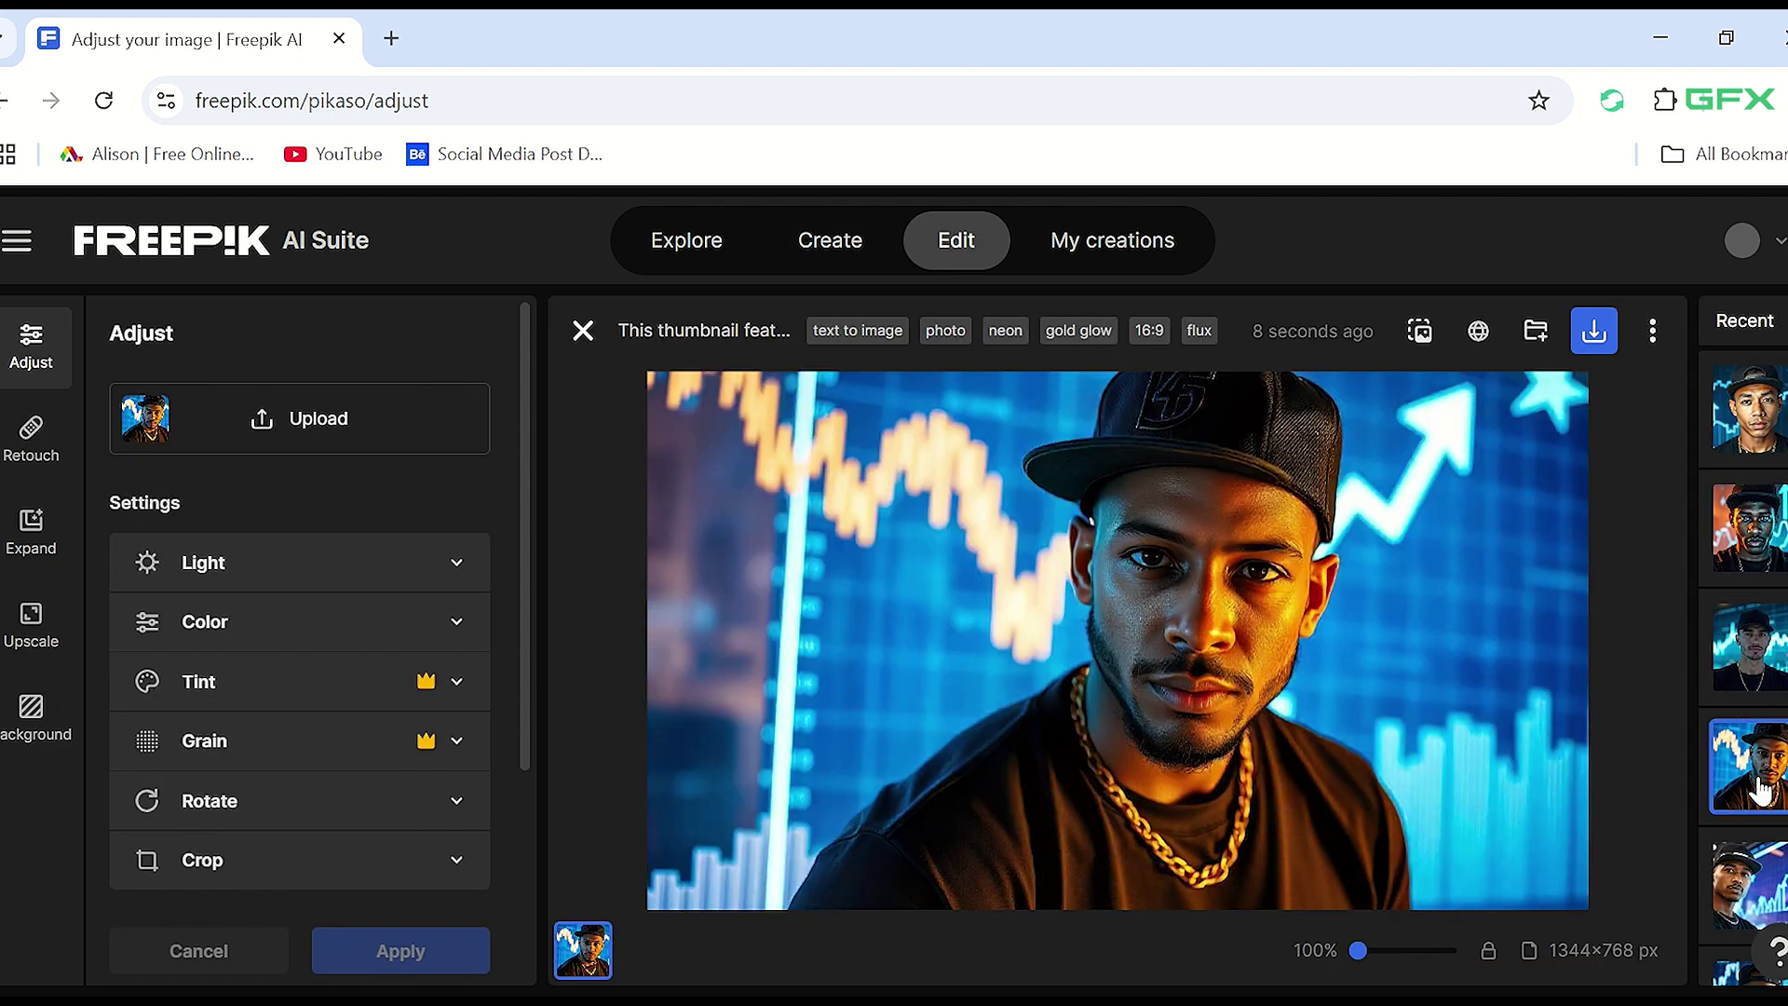
left_click(1751, 885)
left_click(583, 332)
Generate two more batches from the same prompt, and download the front-facing portrait with a black cap and glowing cyan chart background.
left_click(388, 931)
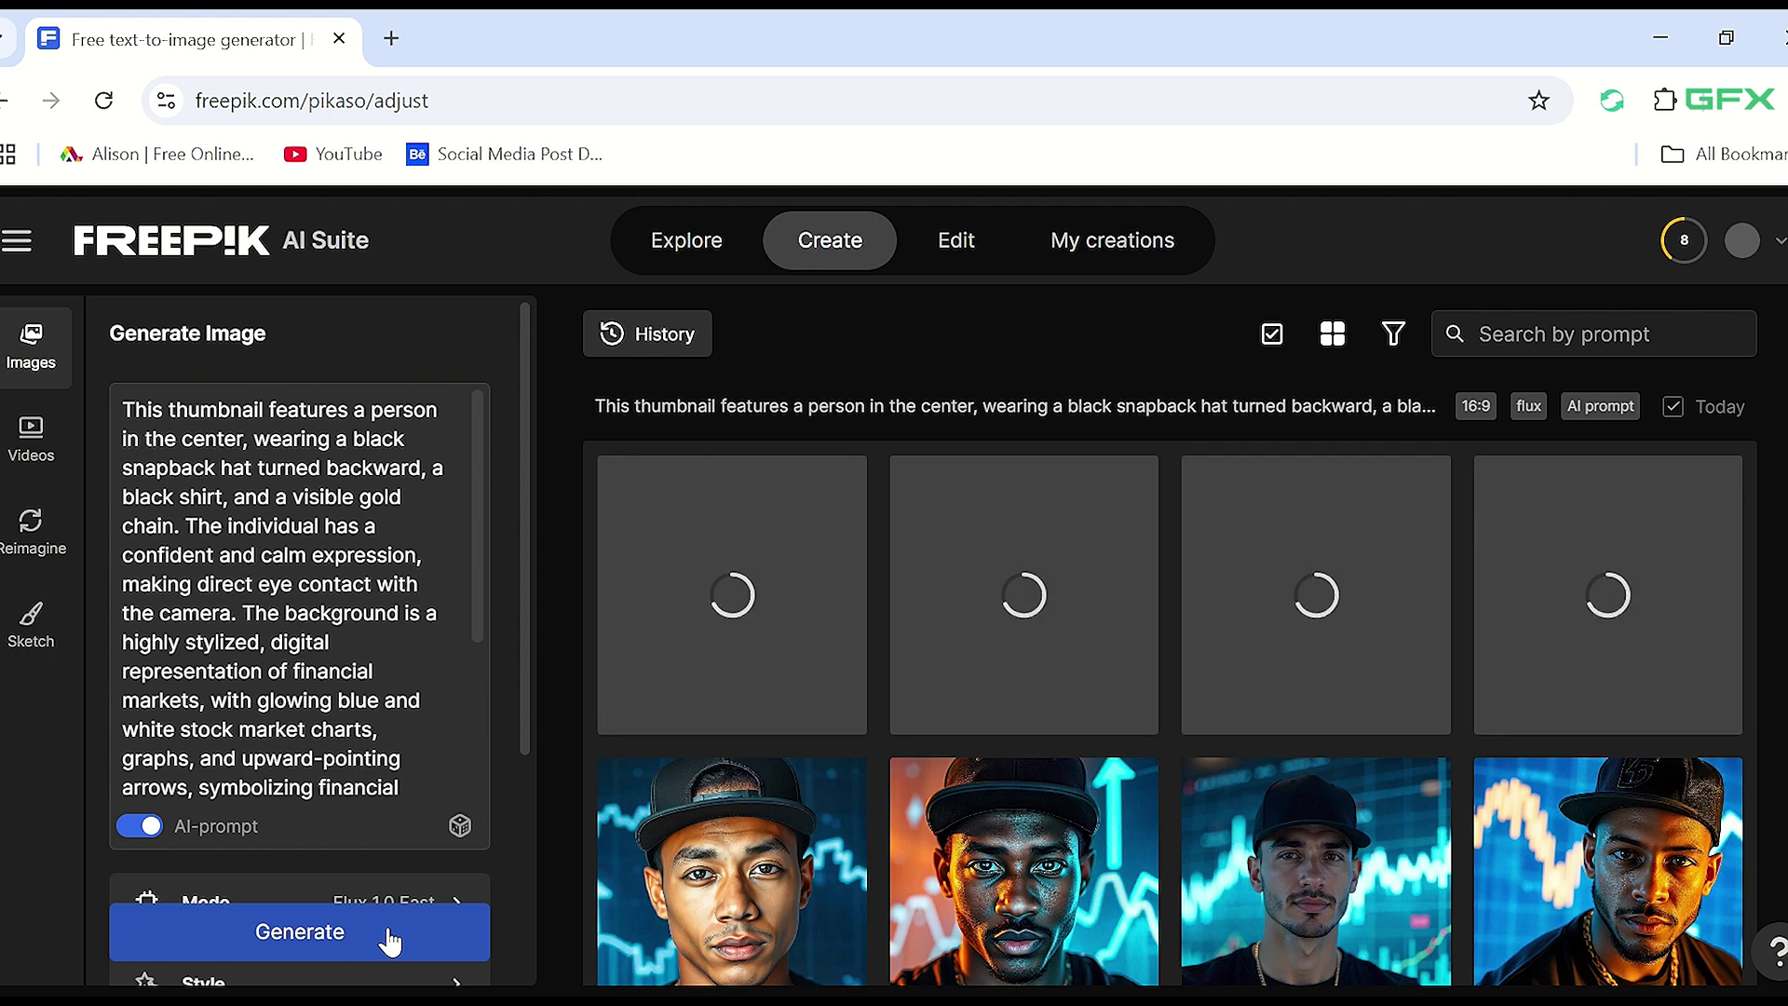
left_click(389, 939)
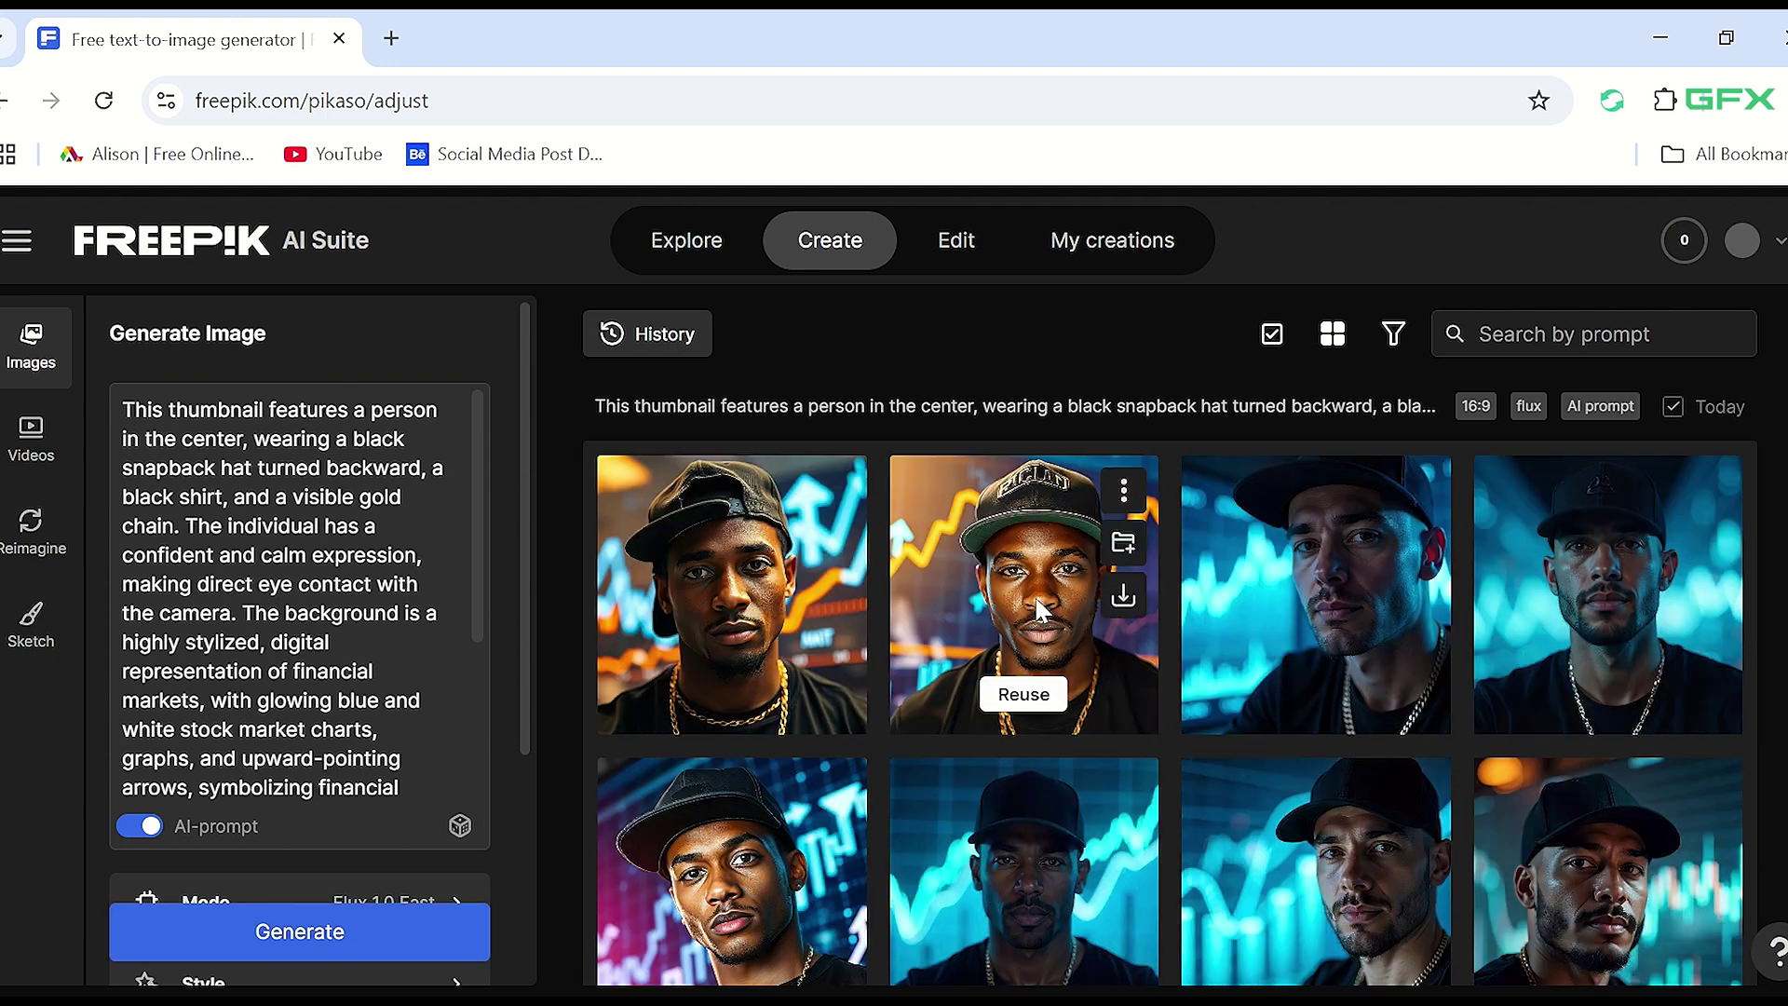
left_click(1041, 610)
left_click(1732, 616)
left_click(1744, 740)
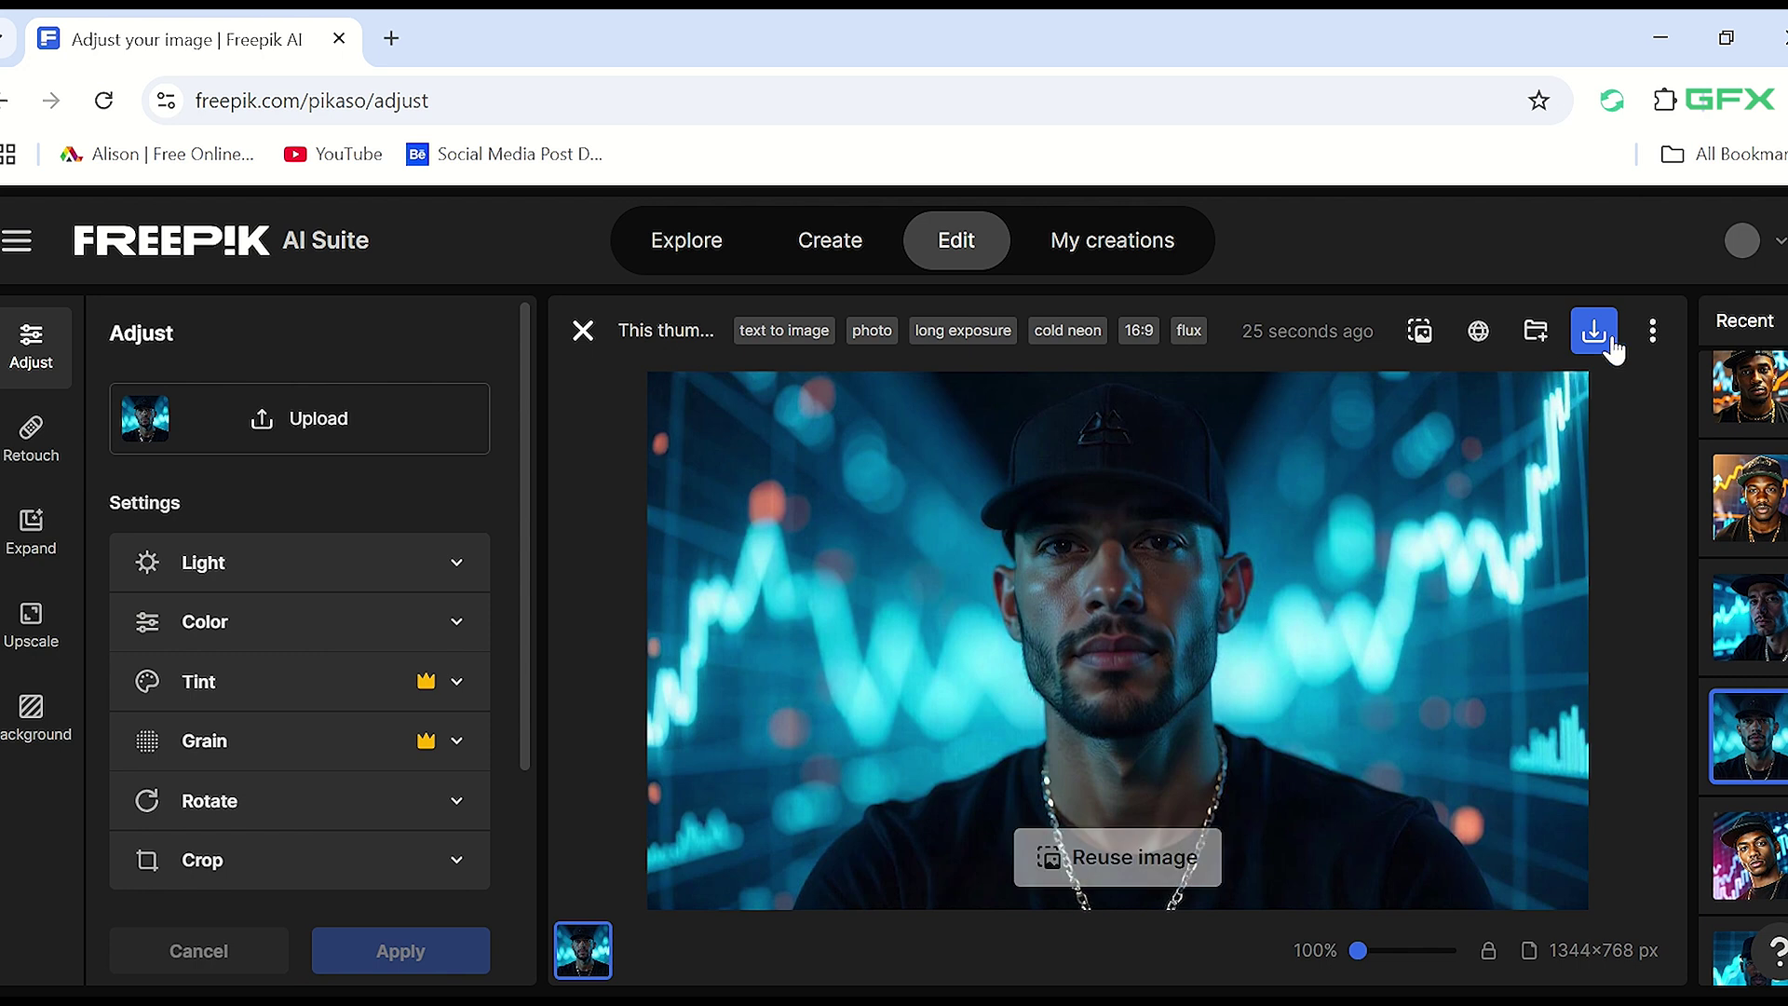
left_click(1607, 337)
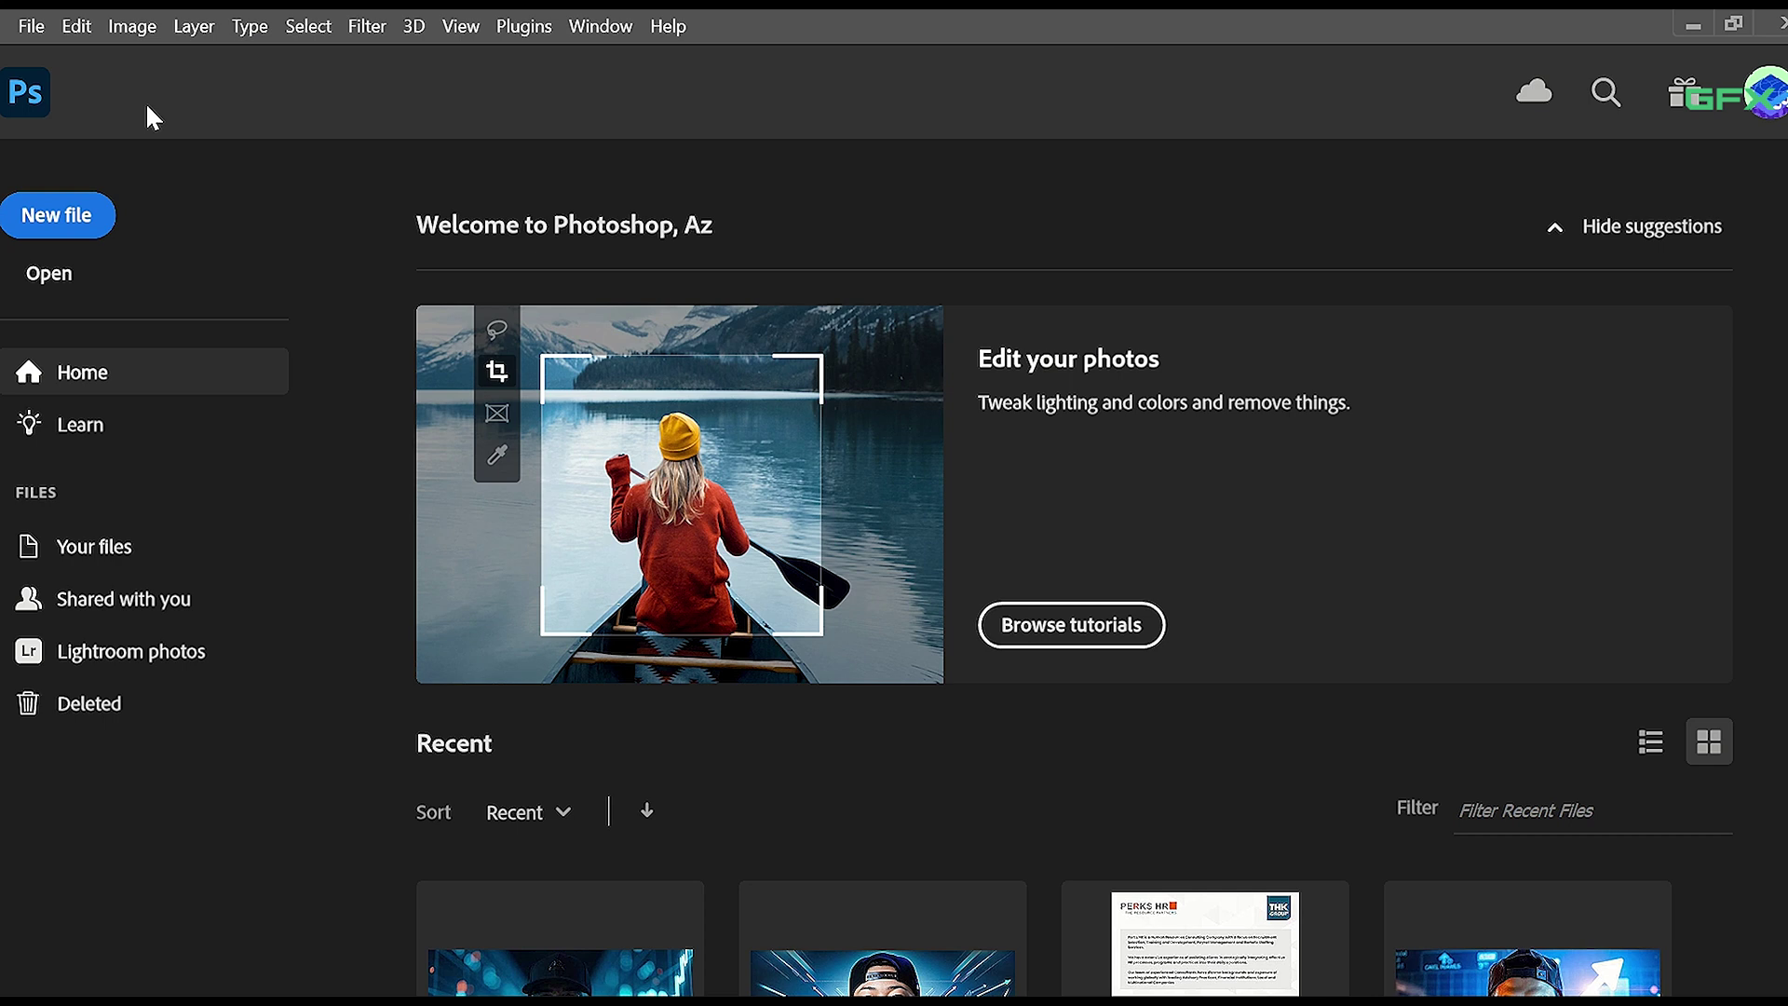
Switch to Photoshop and open the downloaded freepik portrait from the Desktop image folder.
left_click(32, 26)
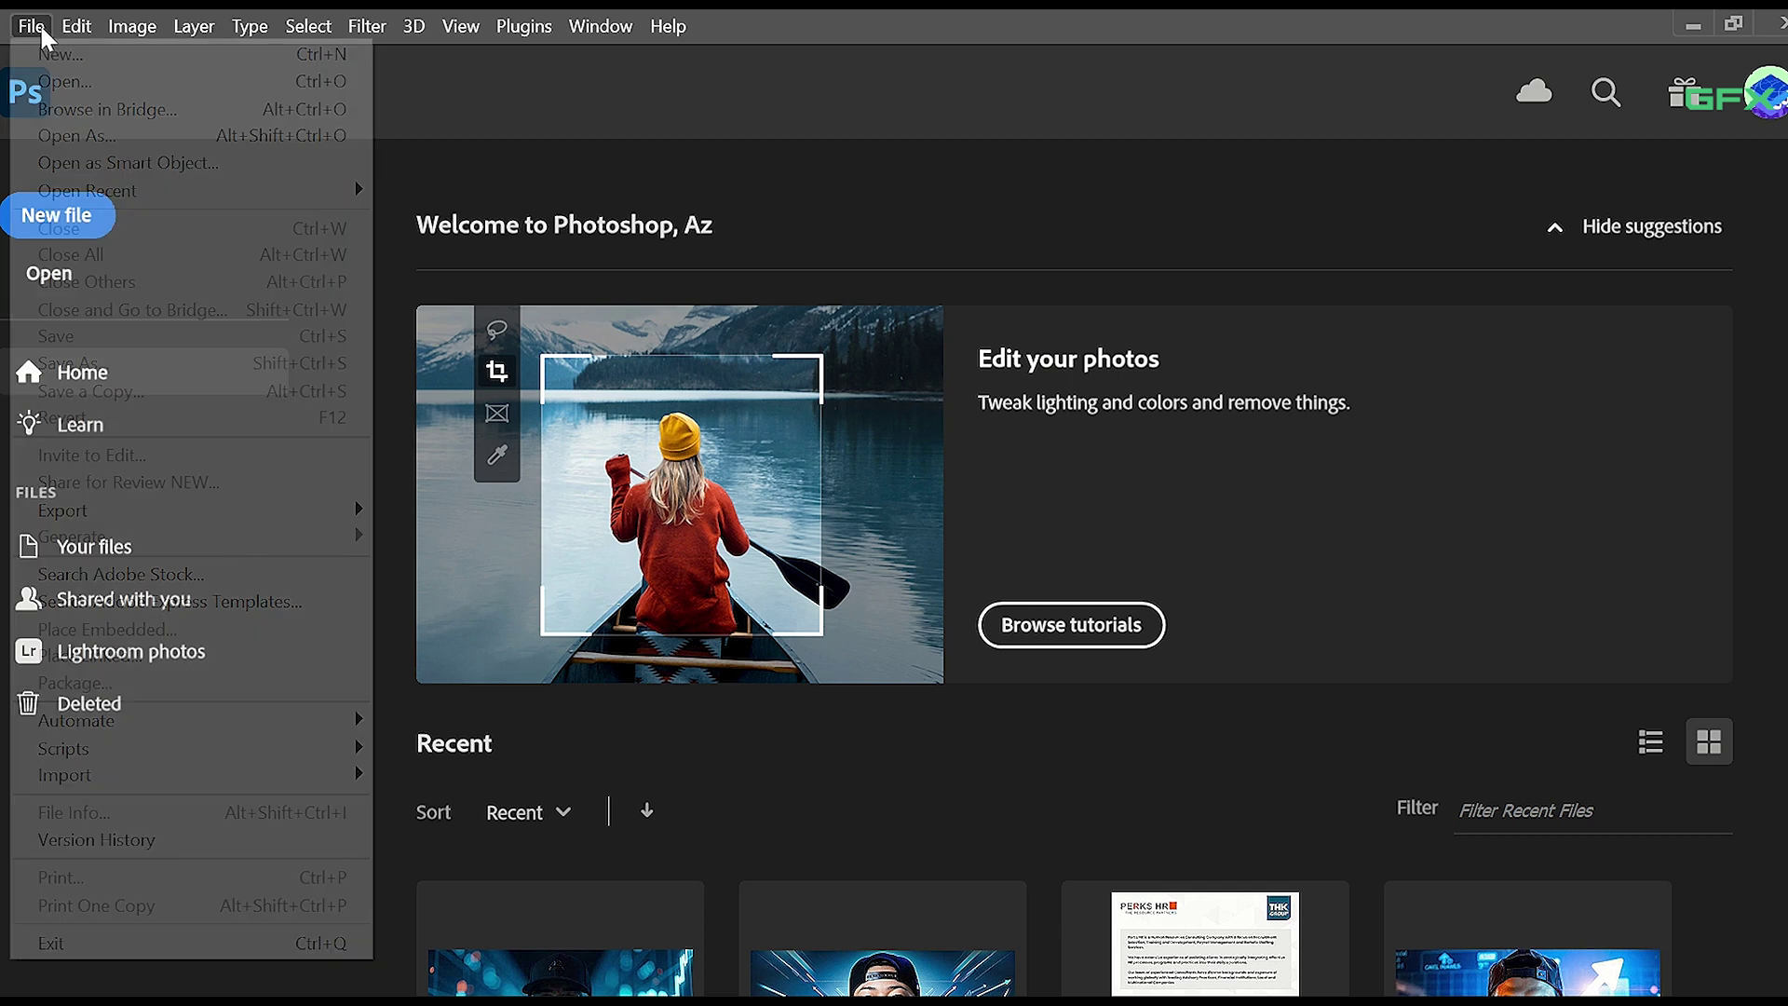
left_click(57, 76)
left_click(477, 270)
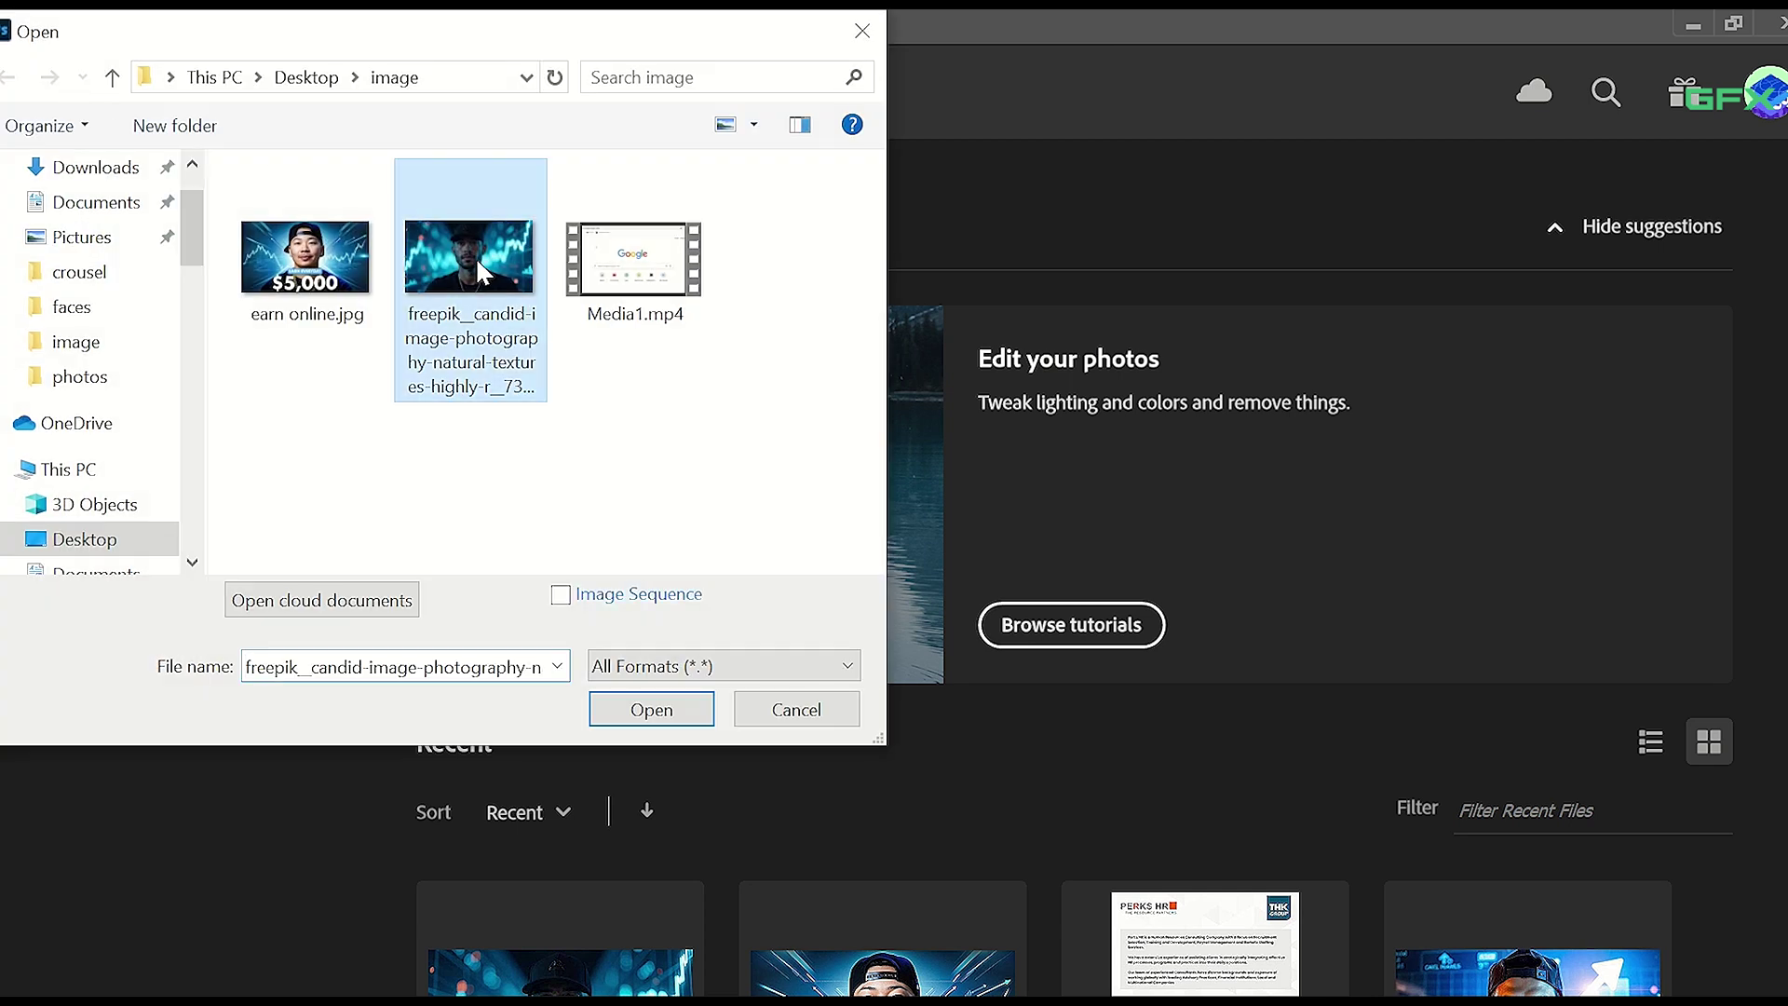
left_click(693, 700)
In the Camera Raw Filter, raise the exposure and set Contrast +21, Highlights +39, Shadows +16, Whites -24 and Blacks +17.
left_click(369, 26)
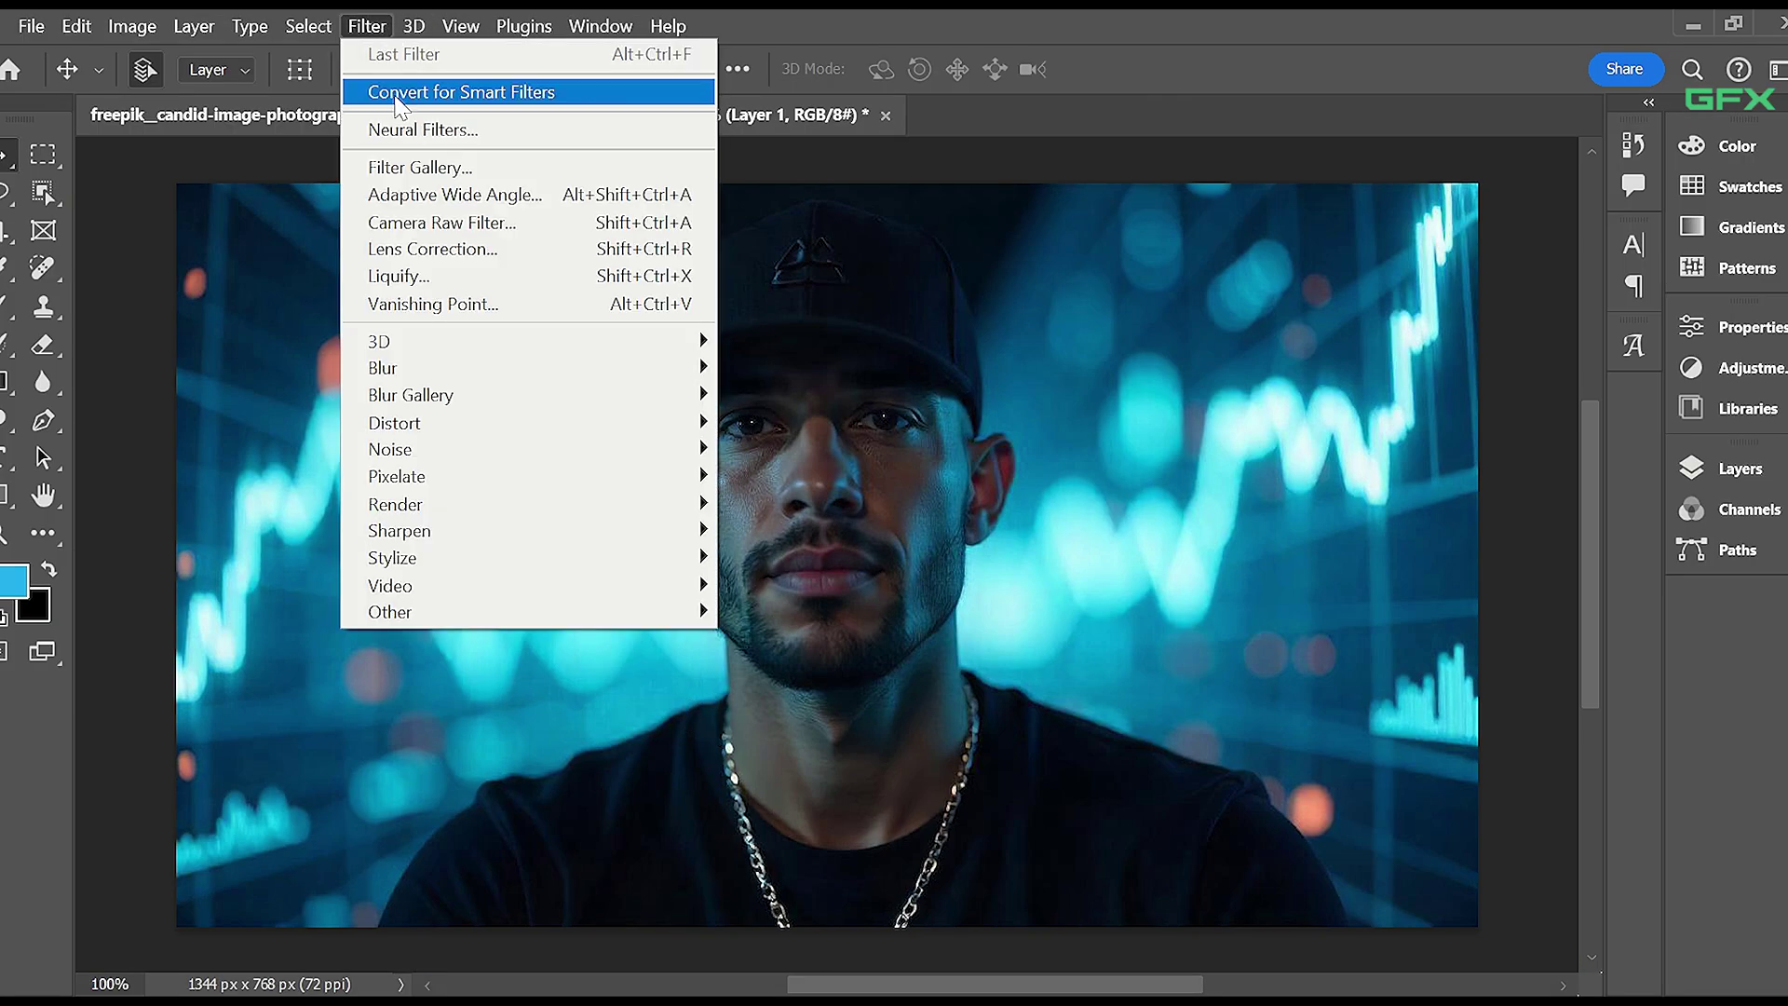
left_click(403, 222)
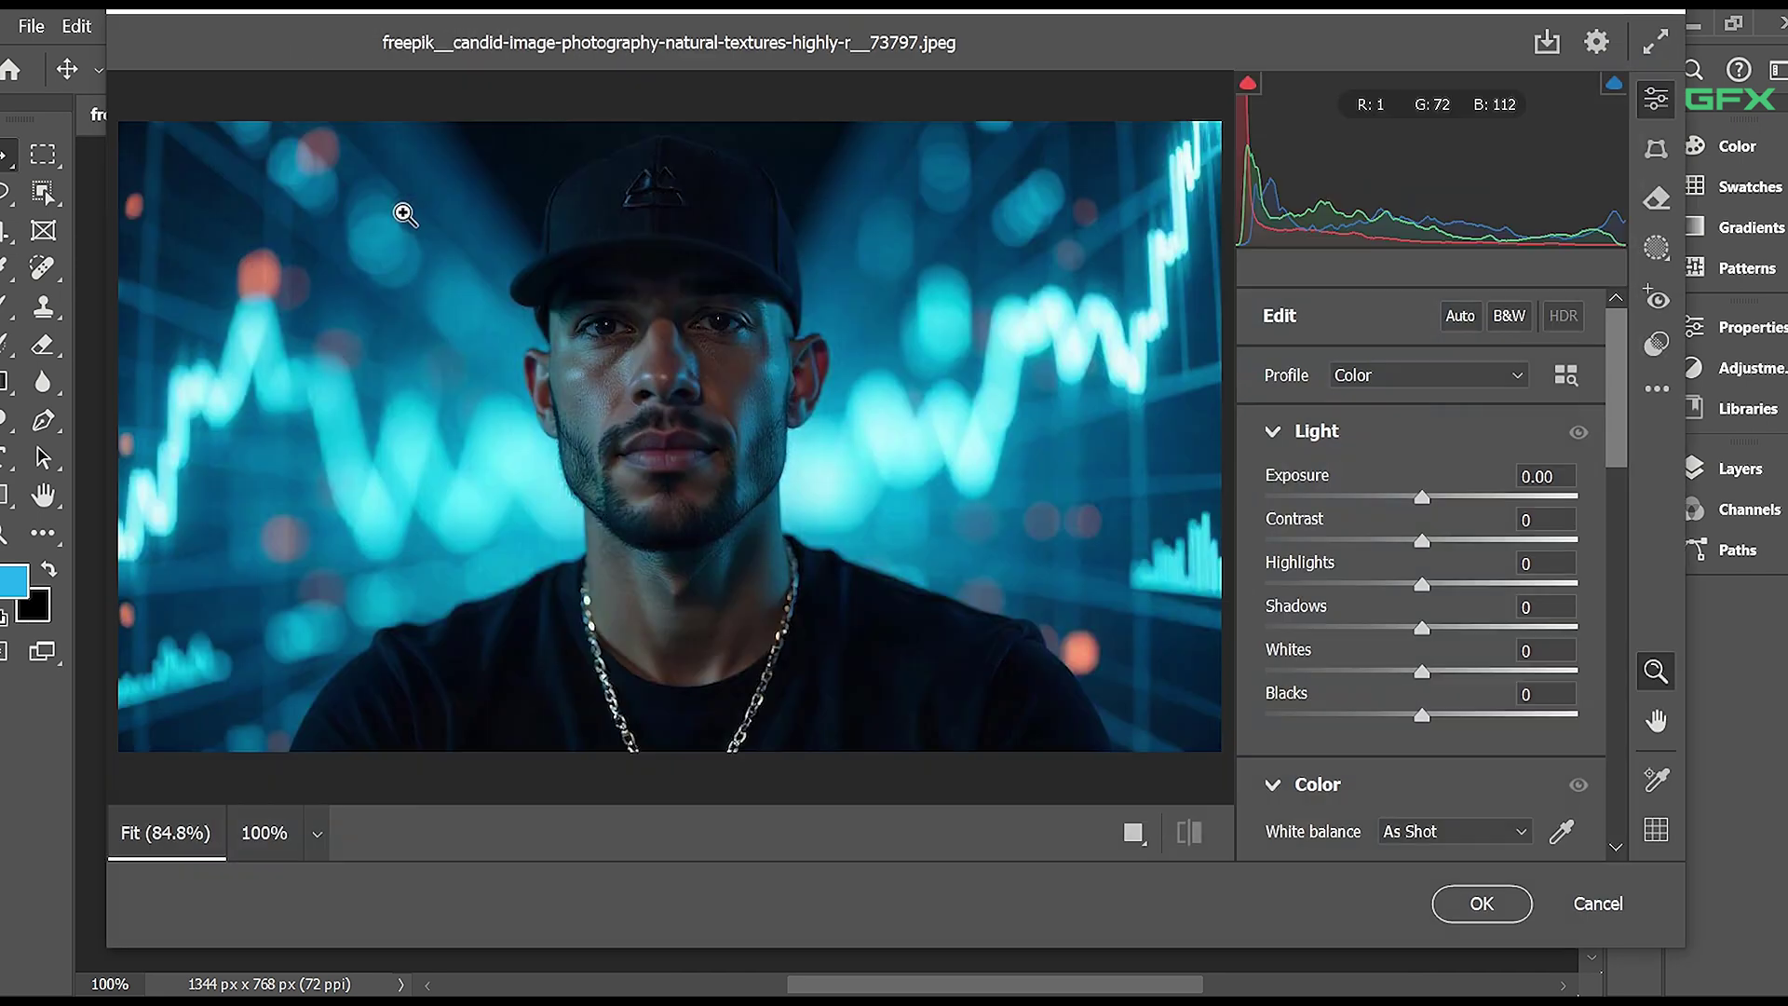
left_click_drag(1419, 504, 1461, 504)
left_click_drag(1422, 541, 1455, 541)
left_click_drag(1422, 585, 1483, 585)
left_click_drag(1423, 628, 1452, 634)
Set the Camera Raw color values to Temperature -15, Tint +1, Vibrance +5 and Saturation -2.
scroll(1412, 727, "down", 3)
left_click_drag(1422, 700, 1400, 700)
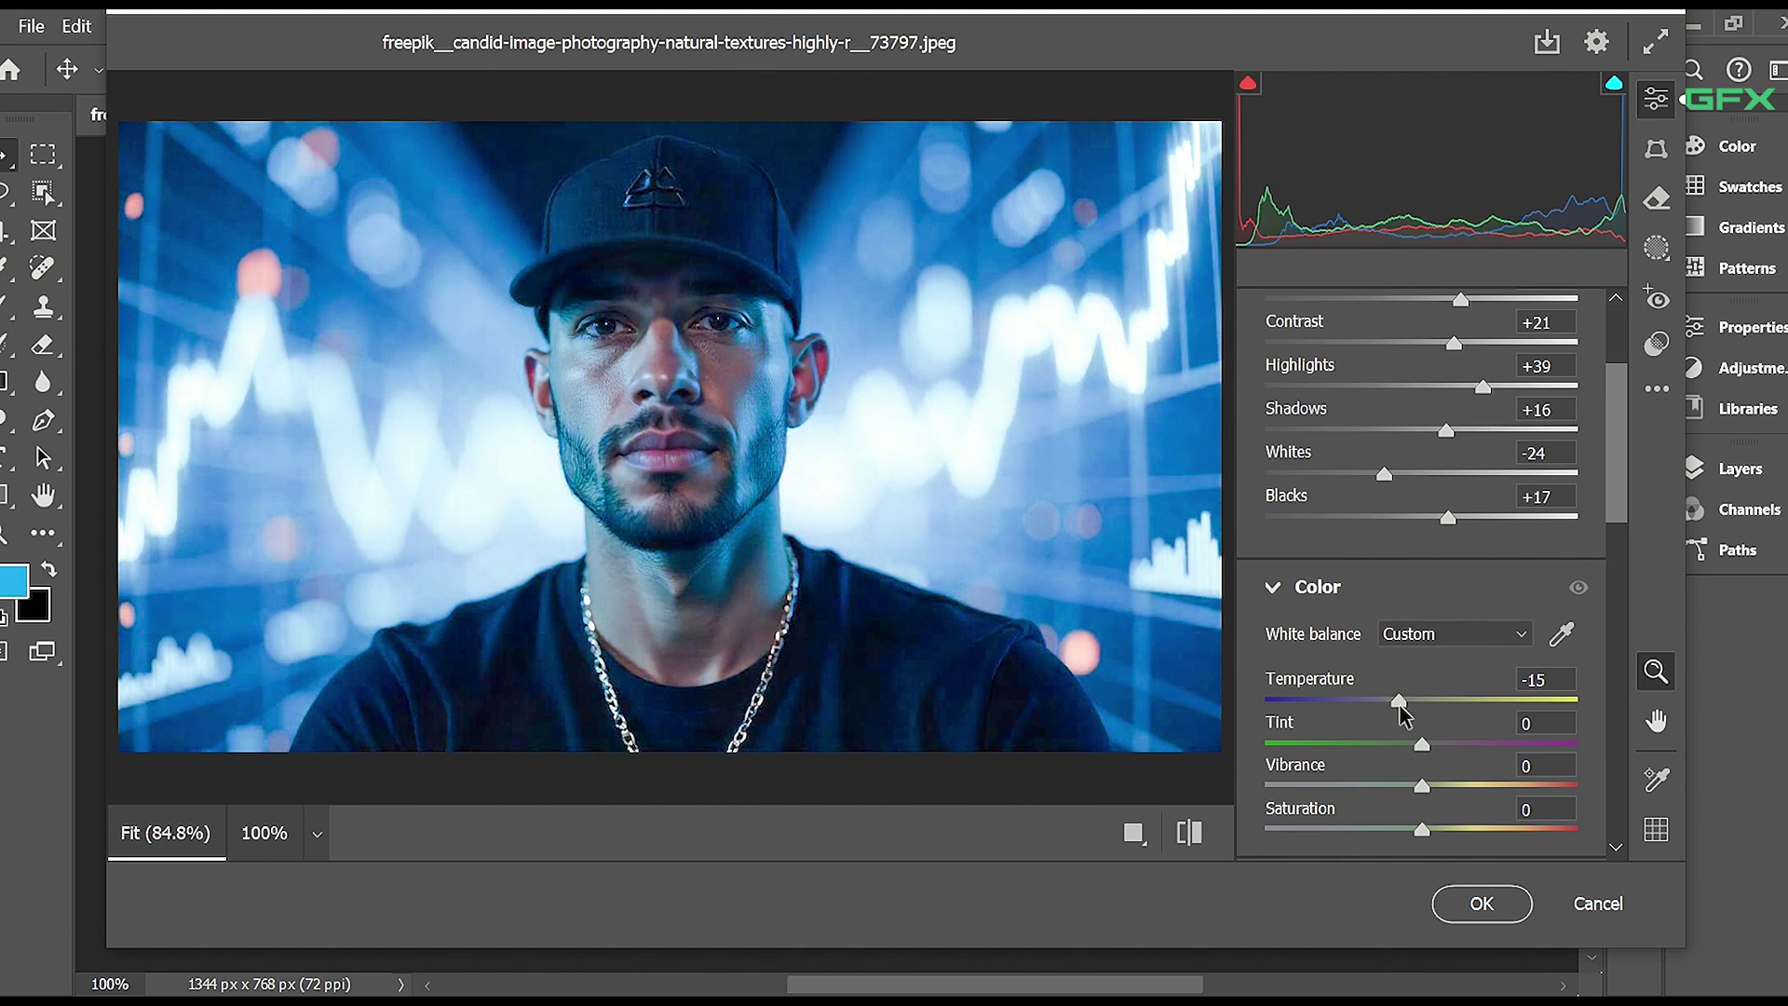
left_click_drag(1422, 785, 1418, 829)
Set the Camera Raw effects to Texture +29, Clarity +12, Dehaze -3, Vignette -6 and Grain 7, and apply the filter.
scroll(1420, 801, "down", 5)
scroll(1419, 538, "up", 2)
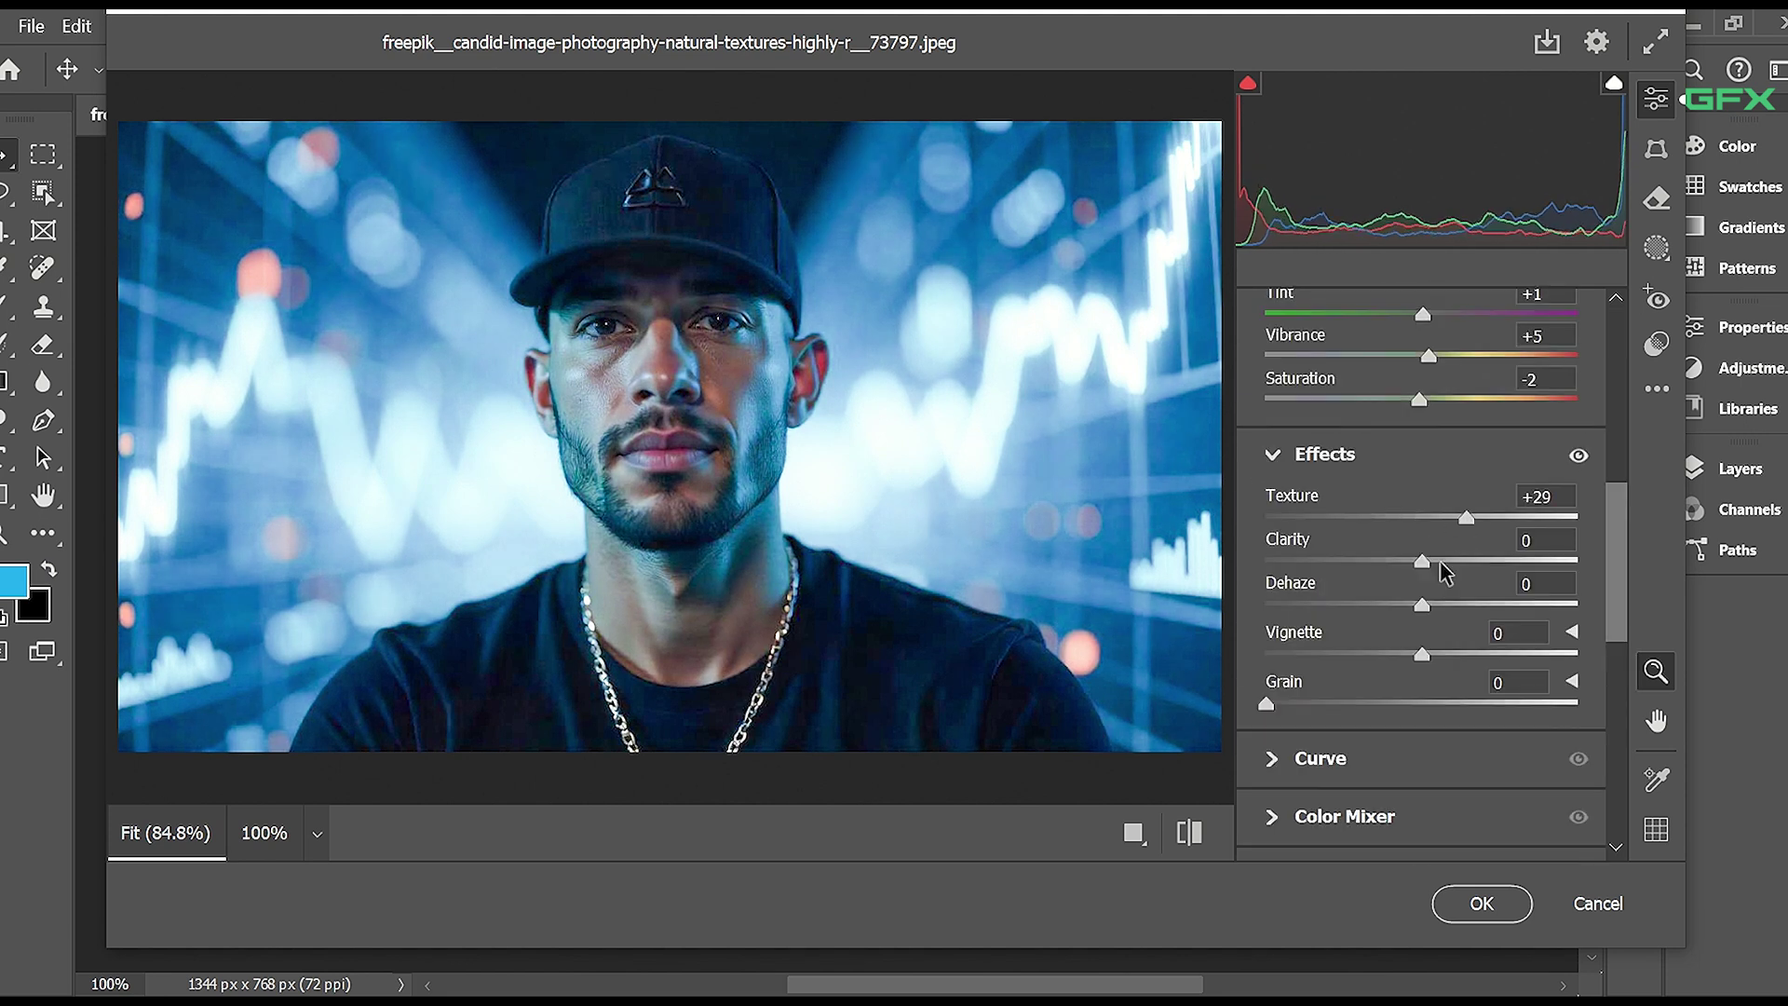
left_click_drag(1422, 562, 1412, 658)
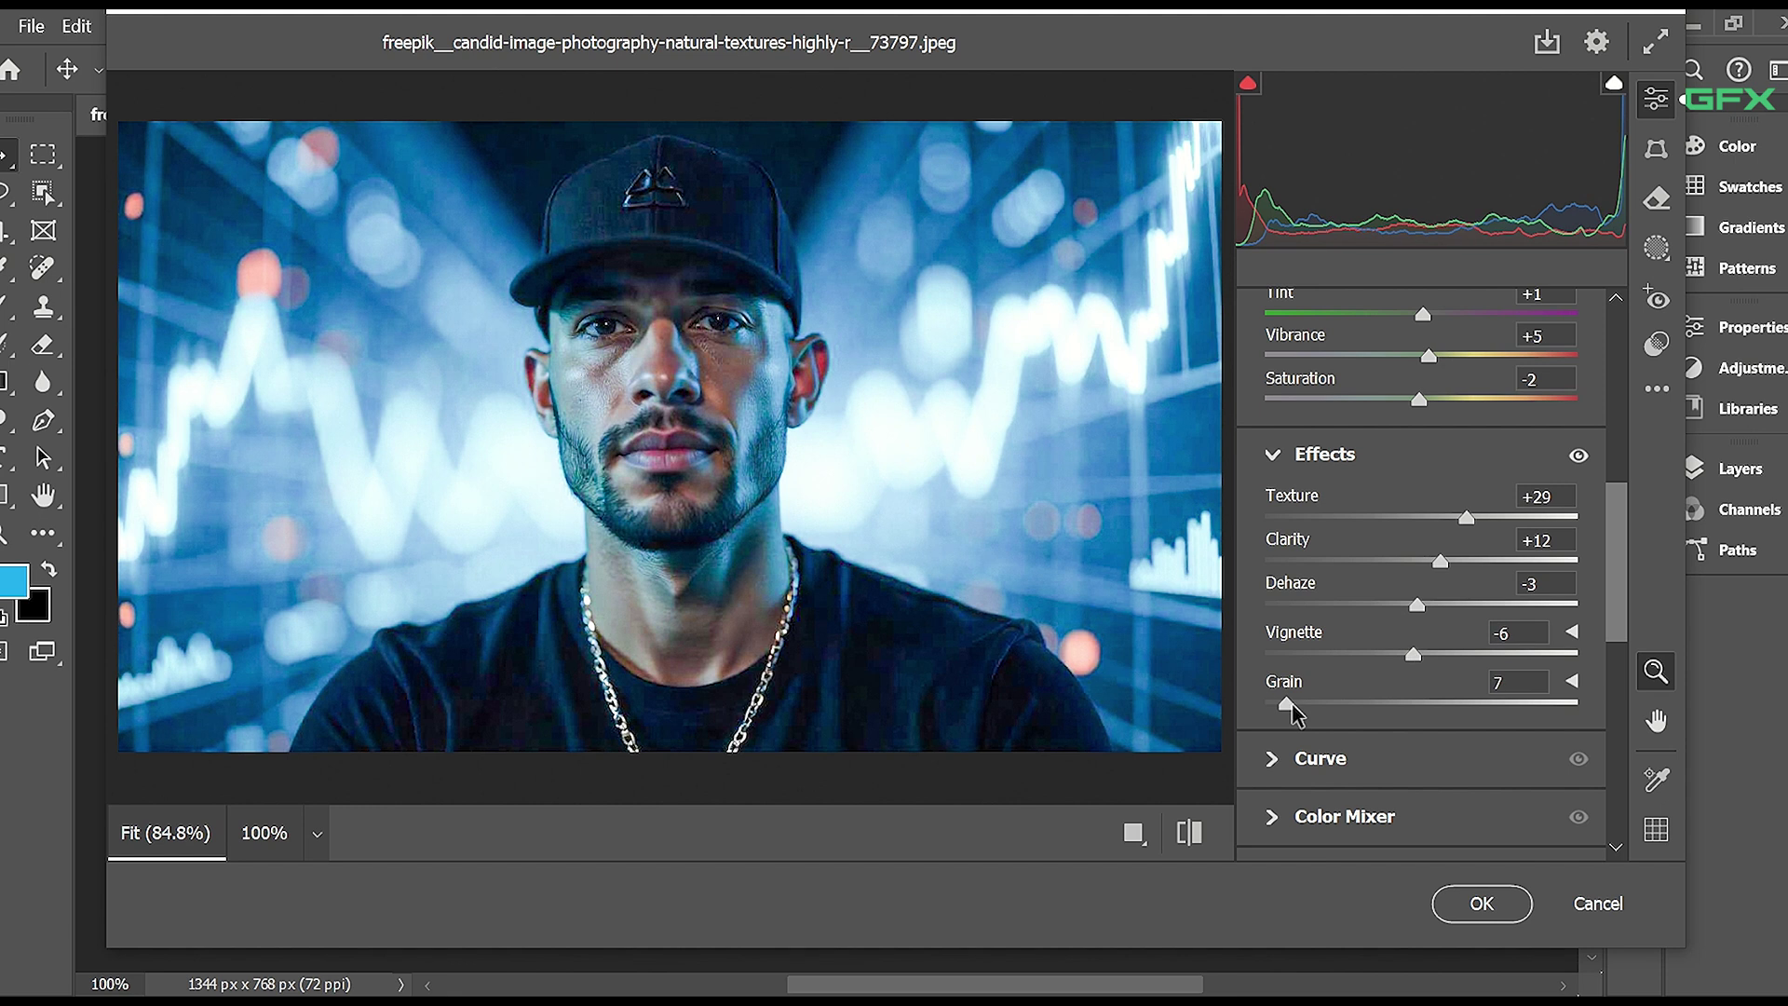
left_click_drag(1292, 712, 1286, 712)
scroll(1377, 693, "down", 3)
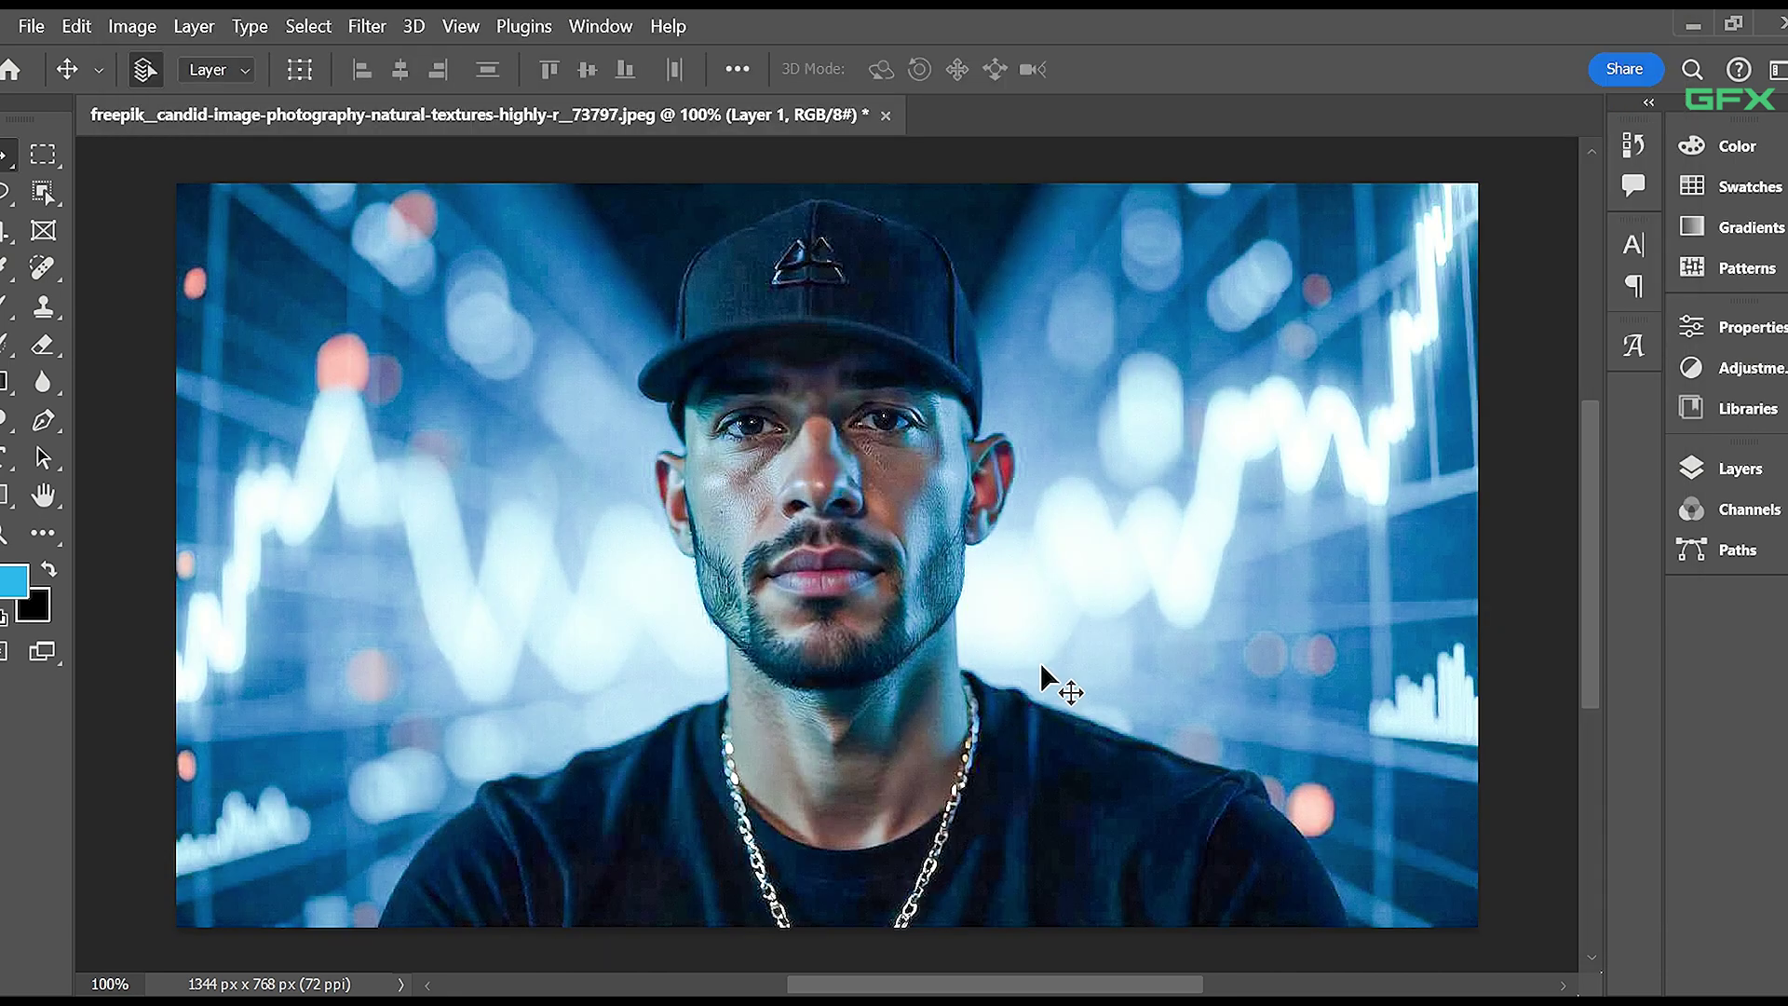
Add the text "$ 5000" over the man's chest with the Type tool.
key("t")
left_click(756, 855)
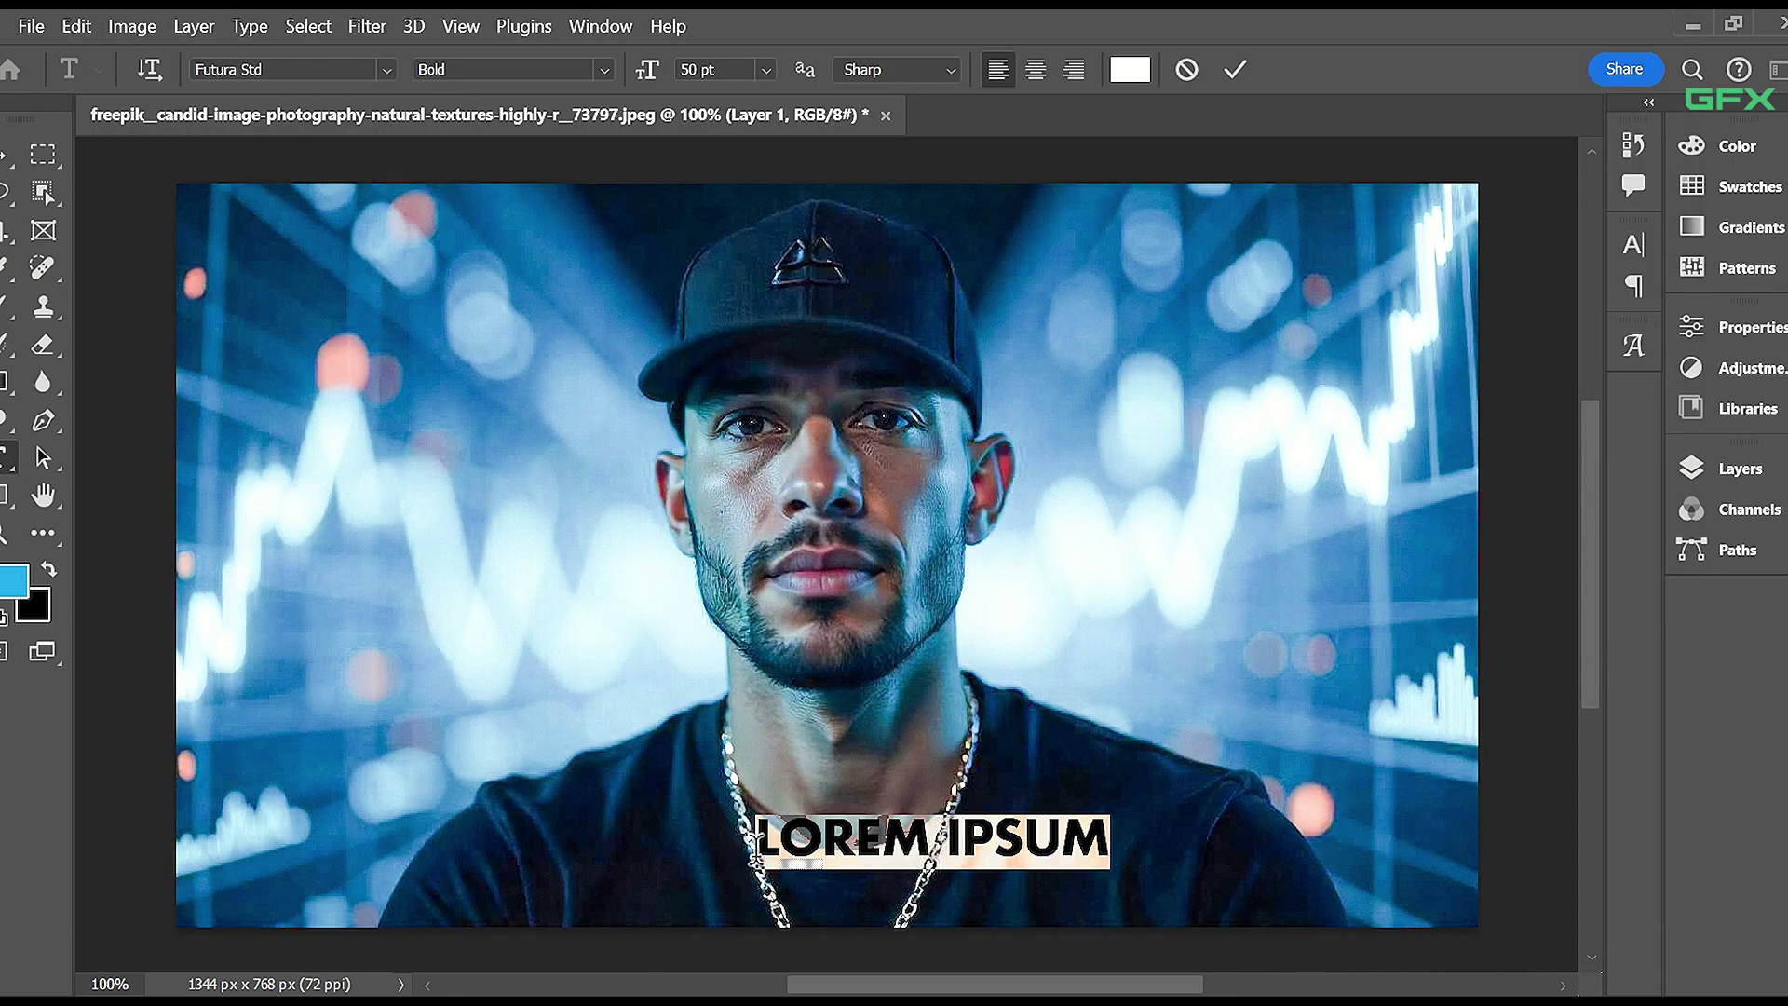
type("$ 5000")
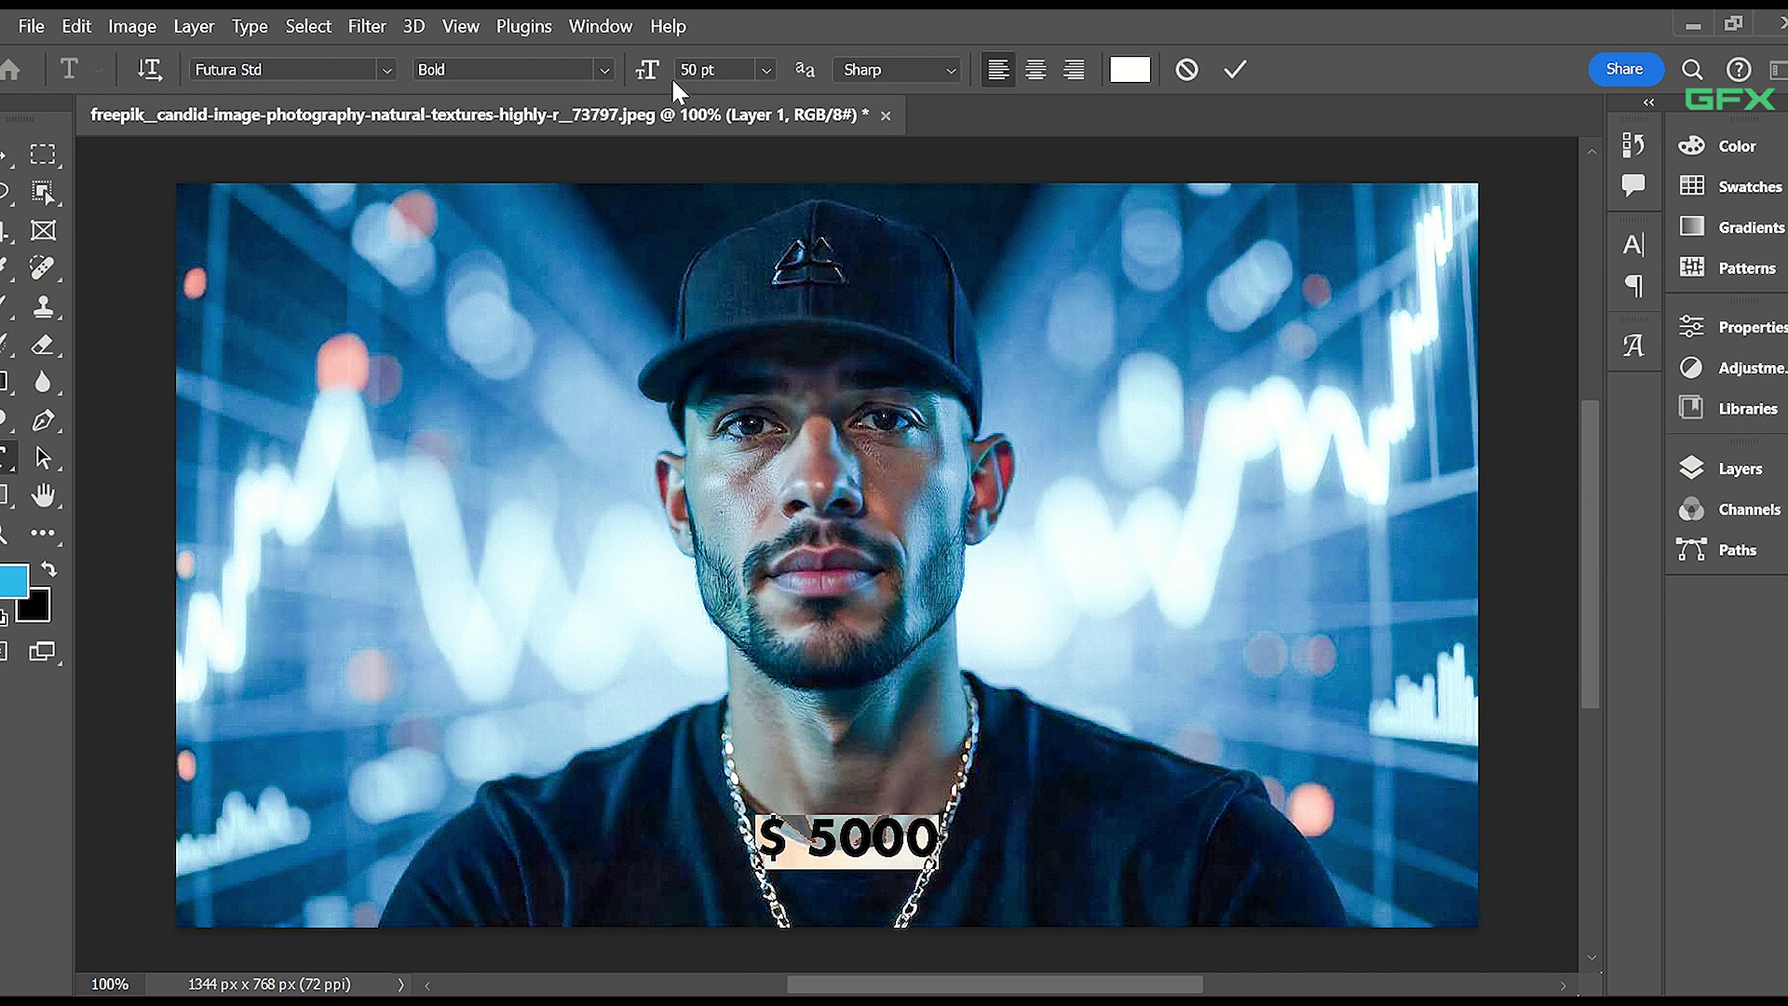
left_click(765, 69)
left_click(721, 416)
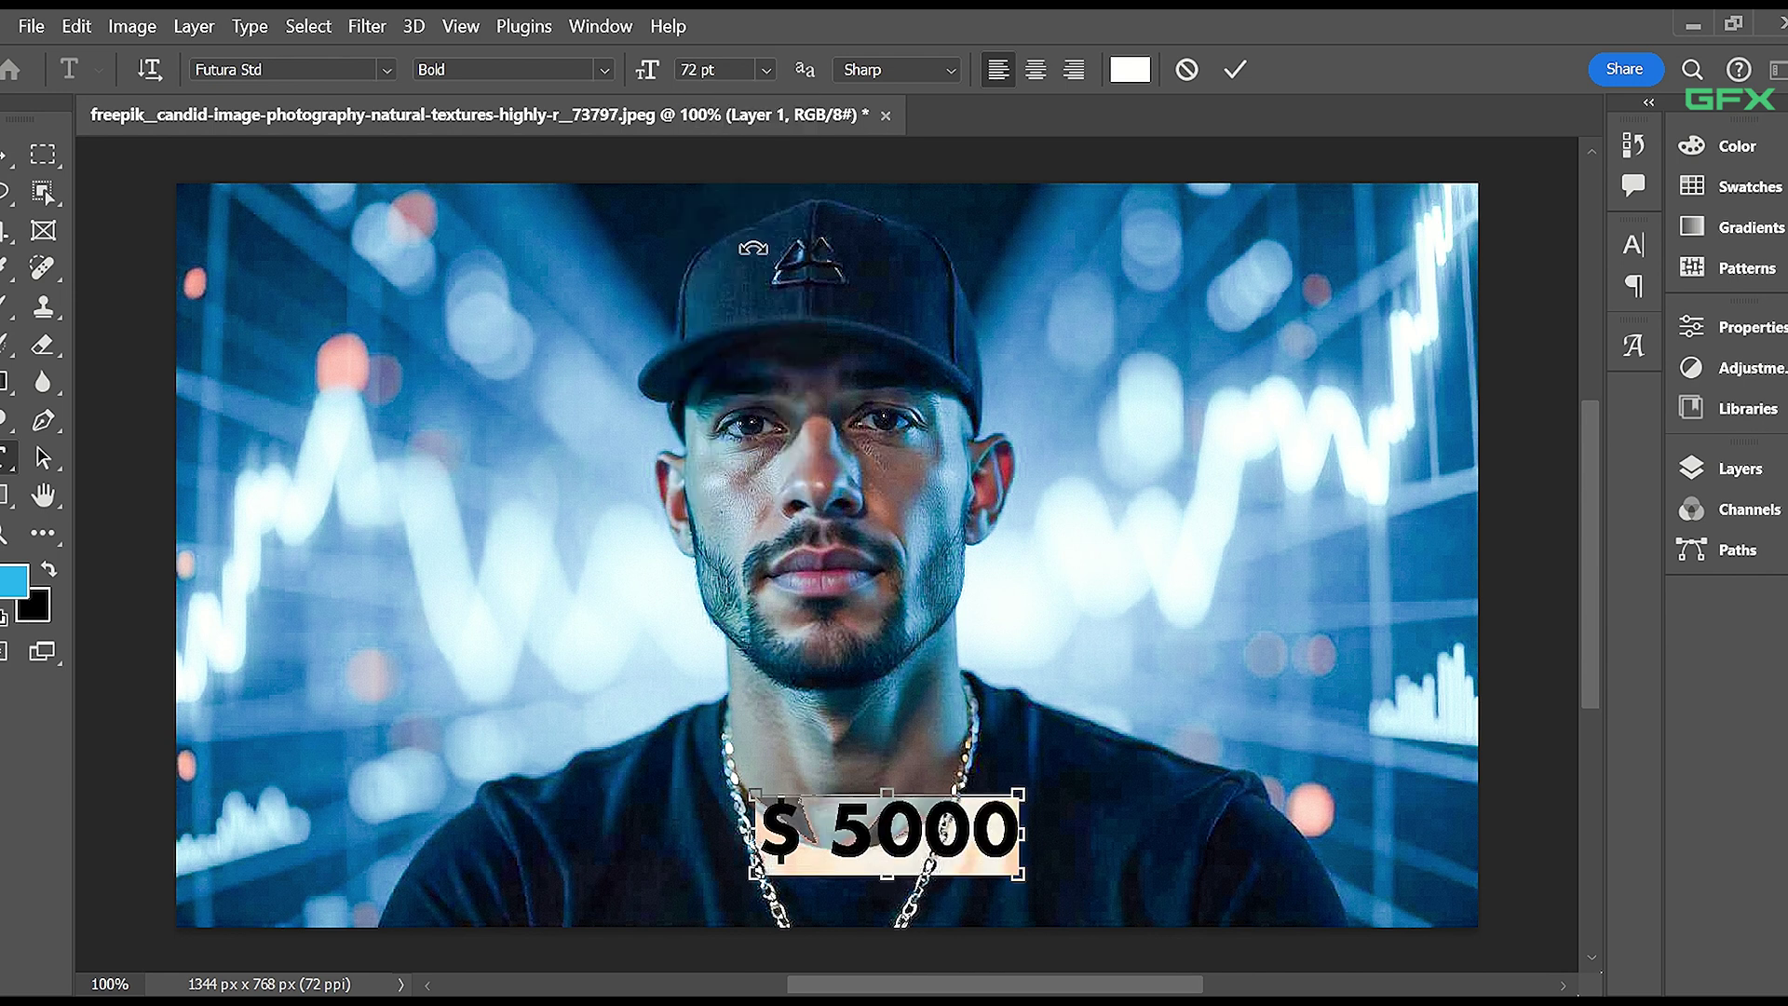
key("ctrl+z")
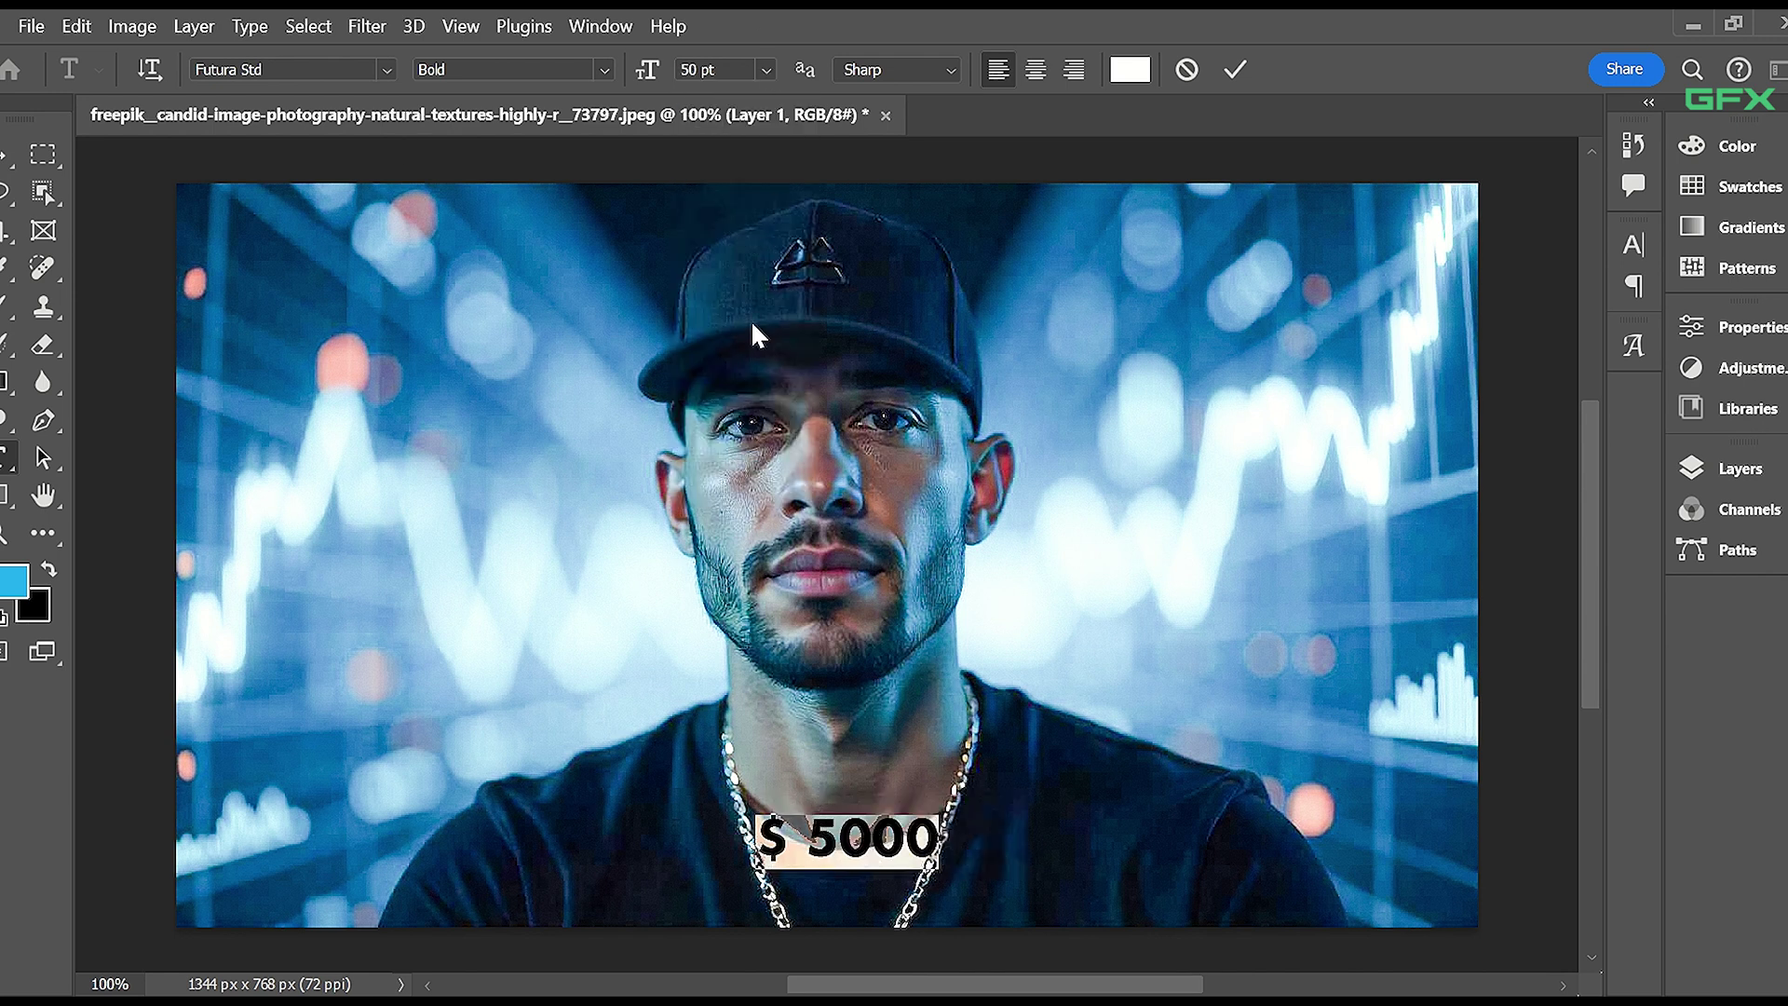
Set the "$ 5000" text to 150 pt and center it across the man's chest near the image's lower edge.
left_click(765, 70)
left_click(745, 410)
left_click(766, 70)
left_click(742, 466)
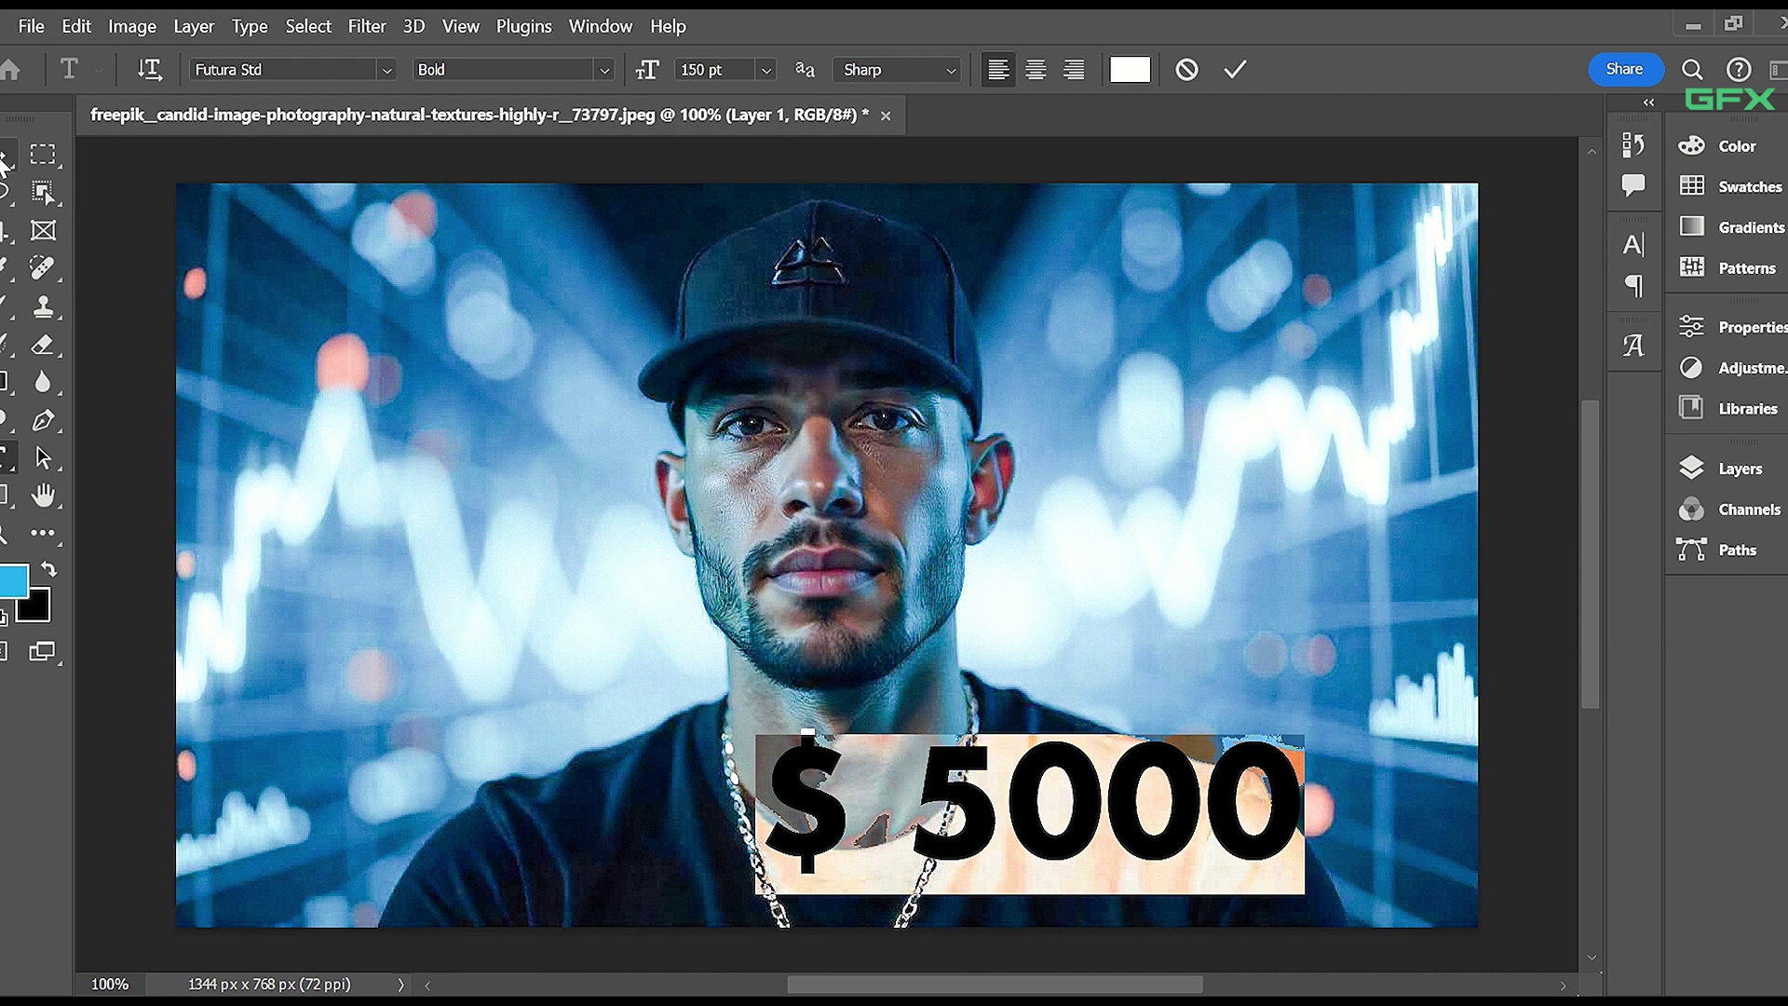
left_click(5, 160)
left_click_drag(1062, 829, 855, 849)
Draw a fully rounded horizontal rectangle about 337 × 44 px just above the "$ 5000" text.
key("ctrl+plus")
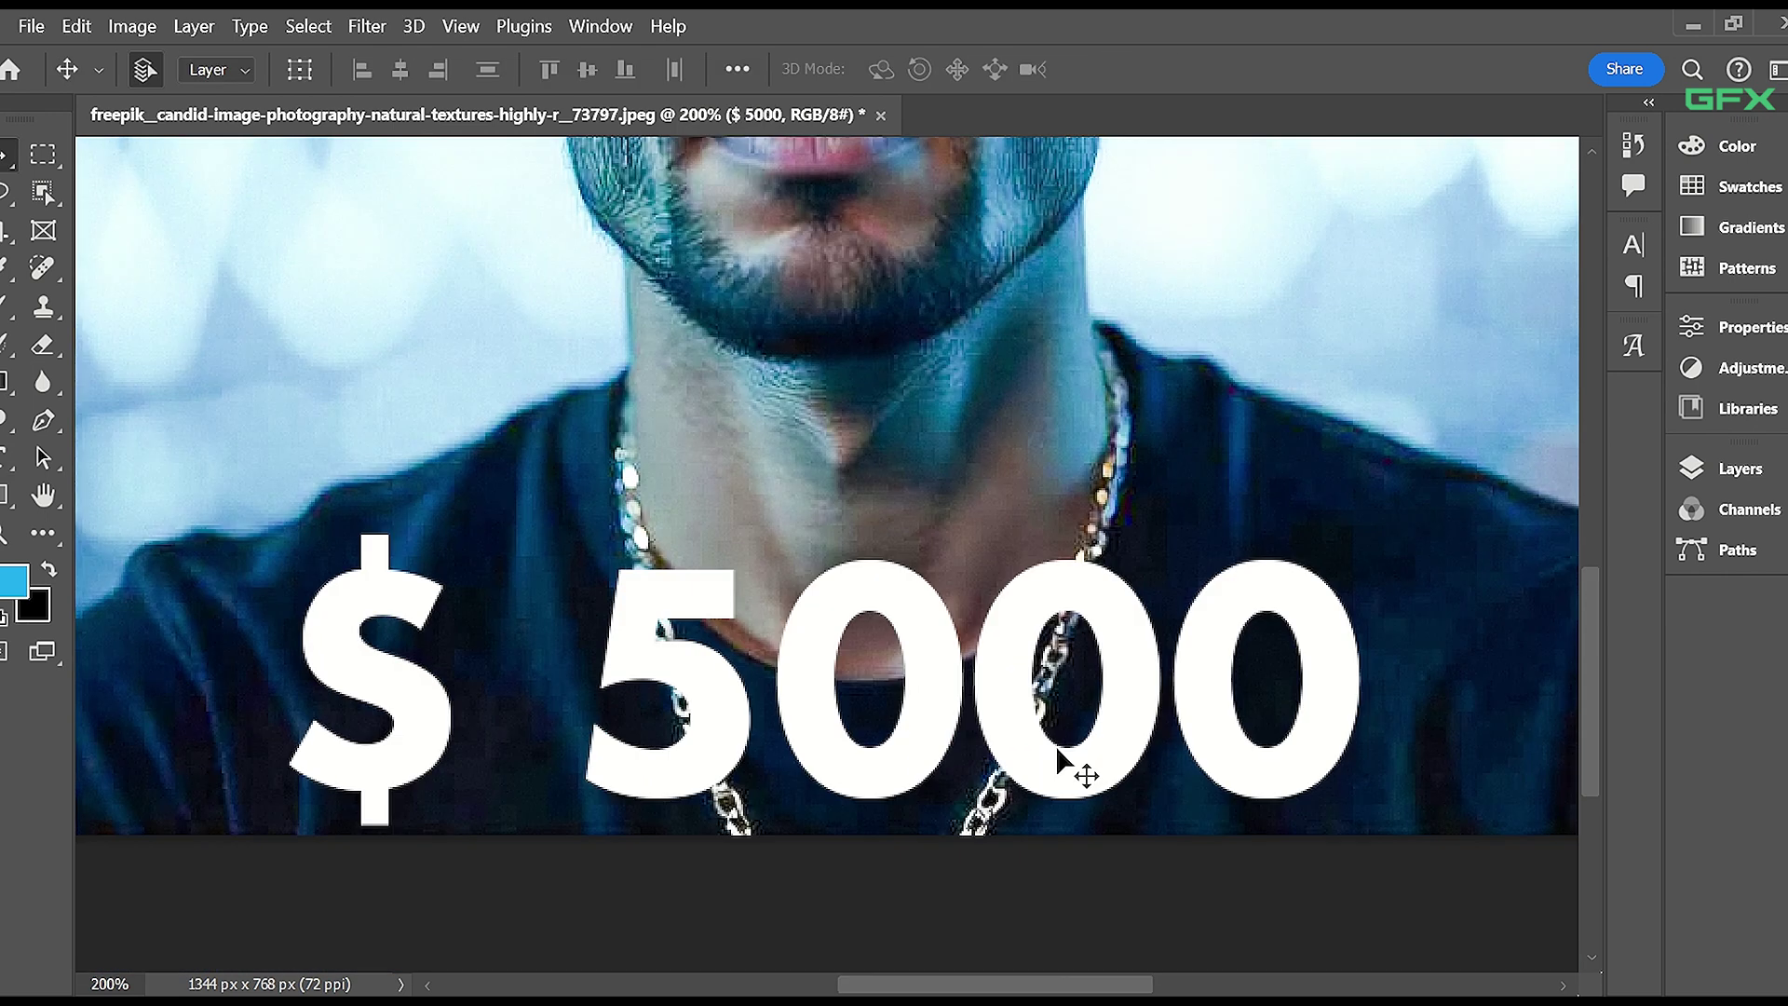
right_click(7, 493)
left_click(102, 491)
left_click_drag(527, 466, 1176, 549)
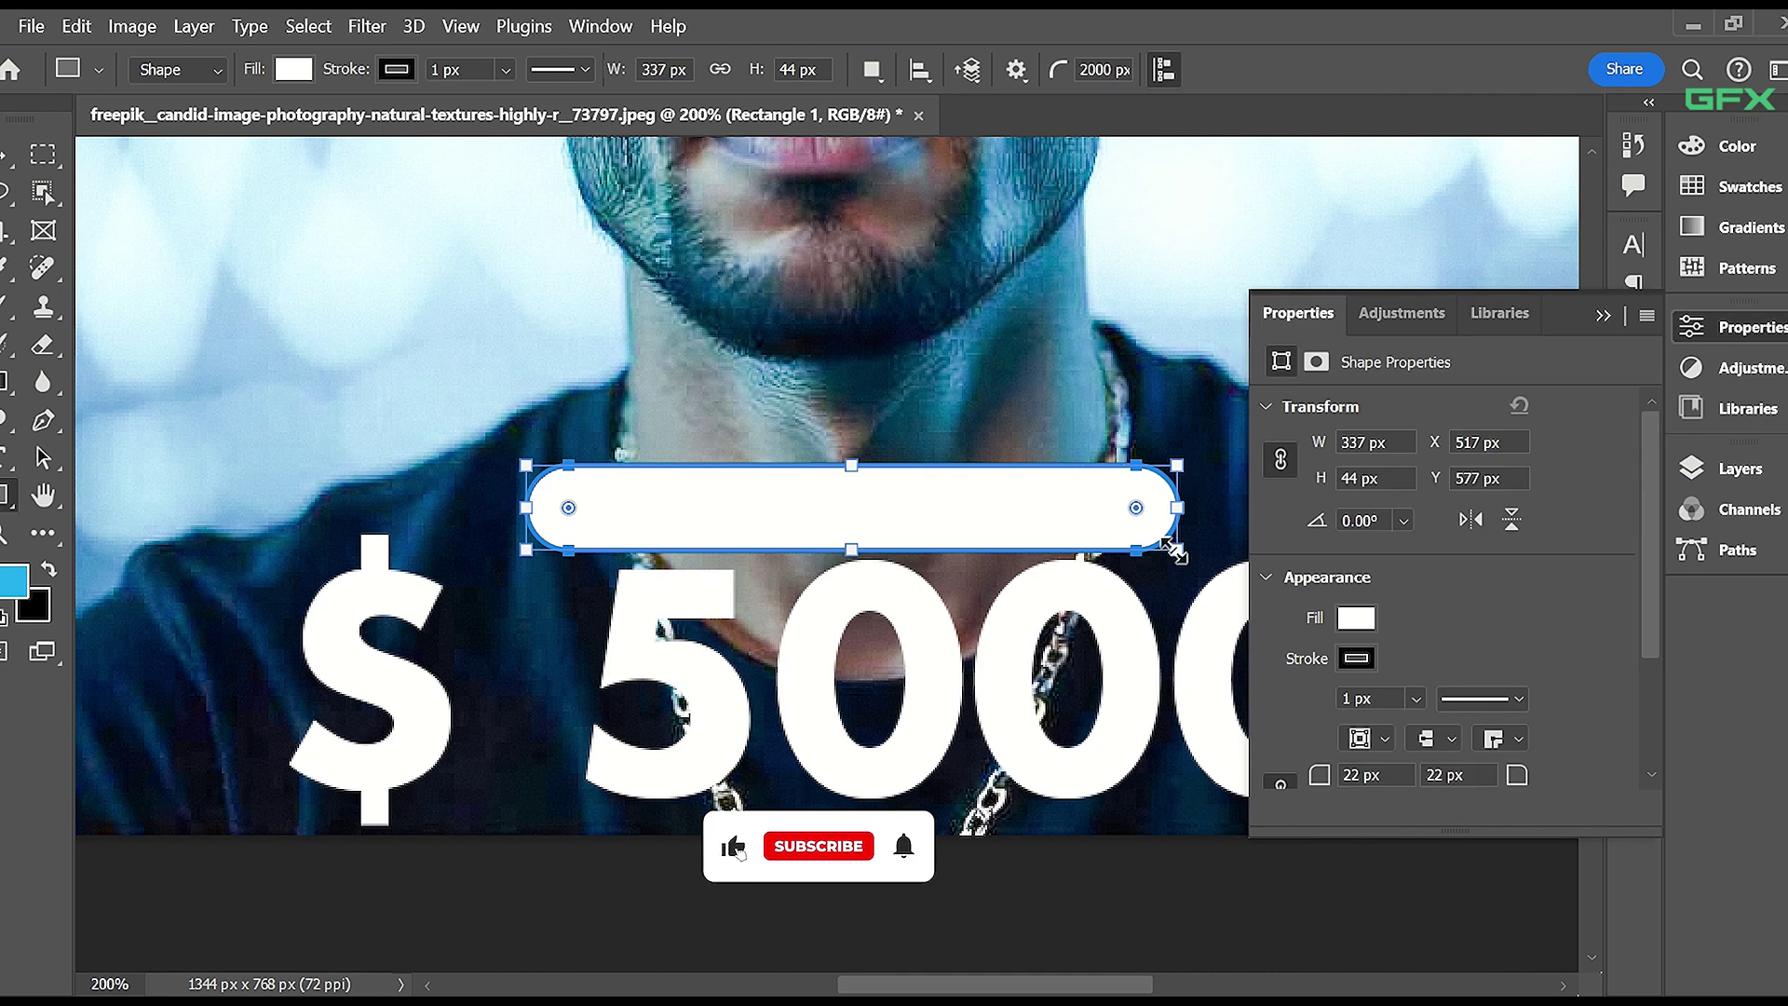
Remove the rounded rectangle's stroke and fill it with light blue from the recently used colors.
left_click(1352, 659)
left_click(1300, 507)
left_click(1490, 606)
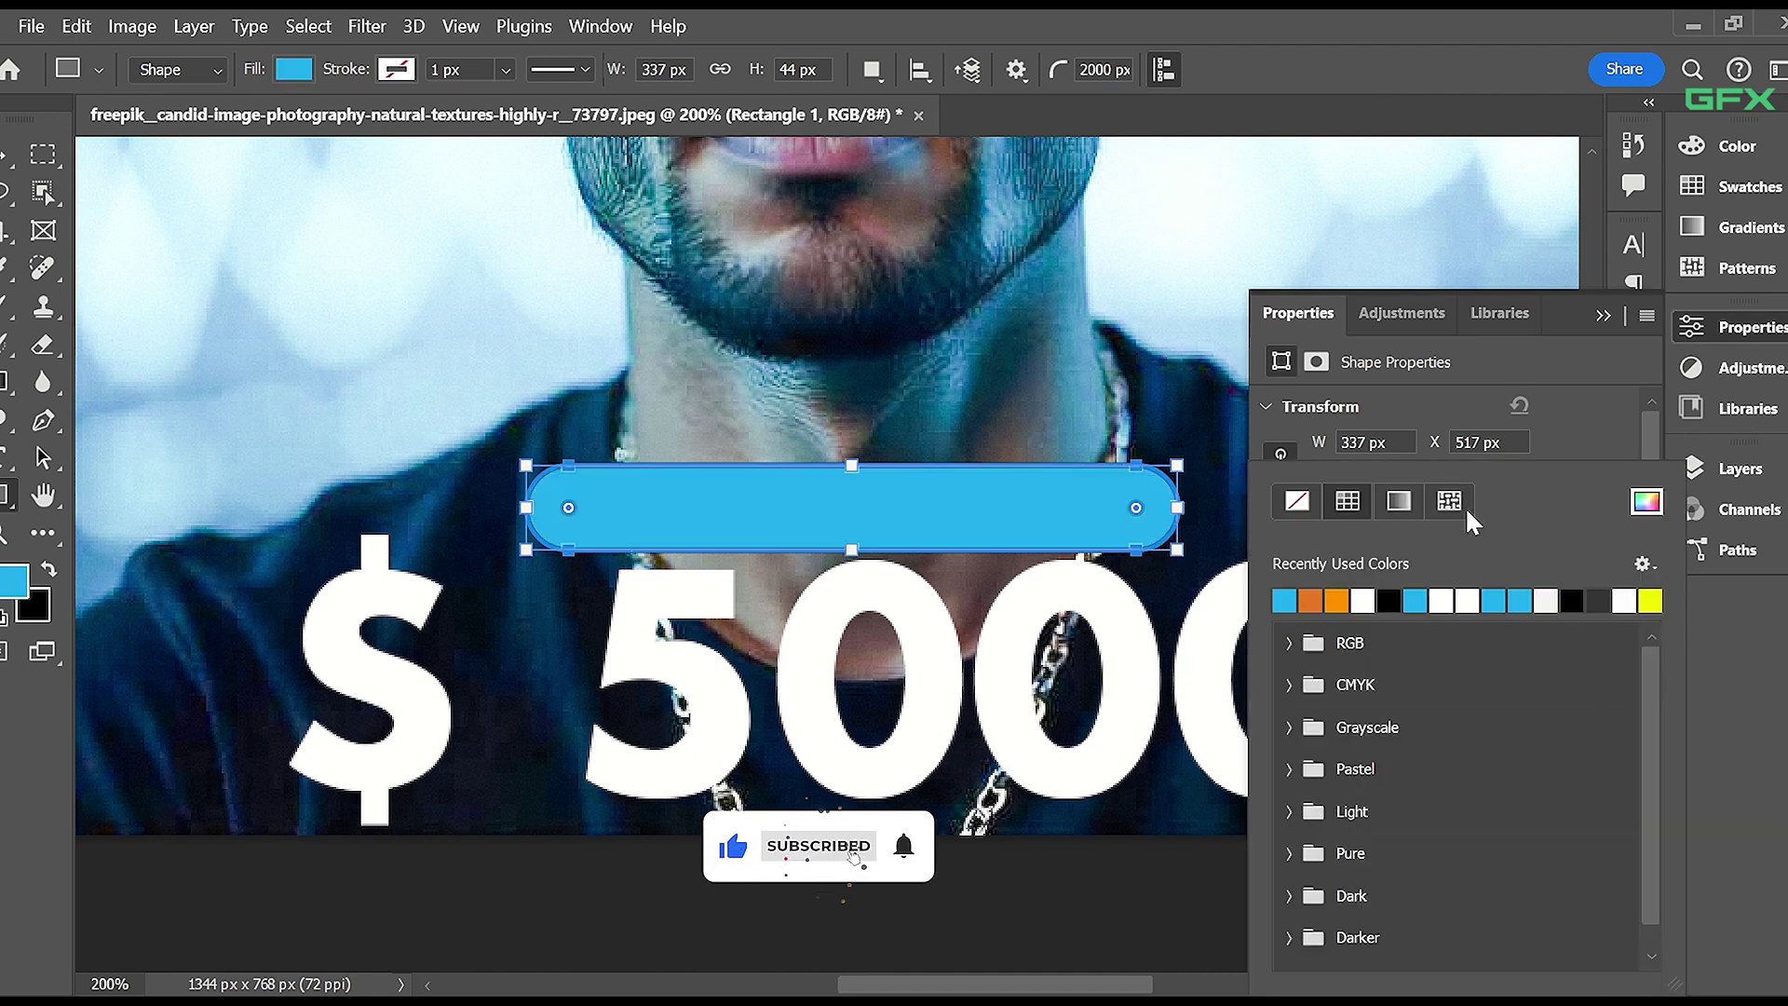
Move the light blue rounded rectangle so it sits centered above the "$ 5000" text.
key("Return")
left_click_drag(852, 546, 770, 511)
key("v")
left_click(1740, 469)
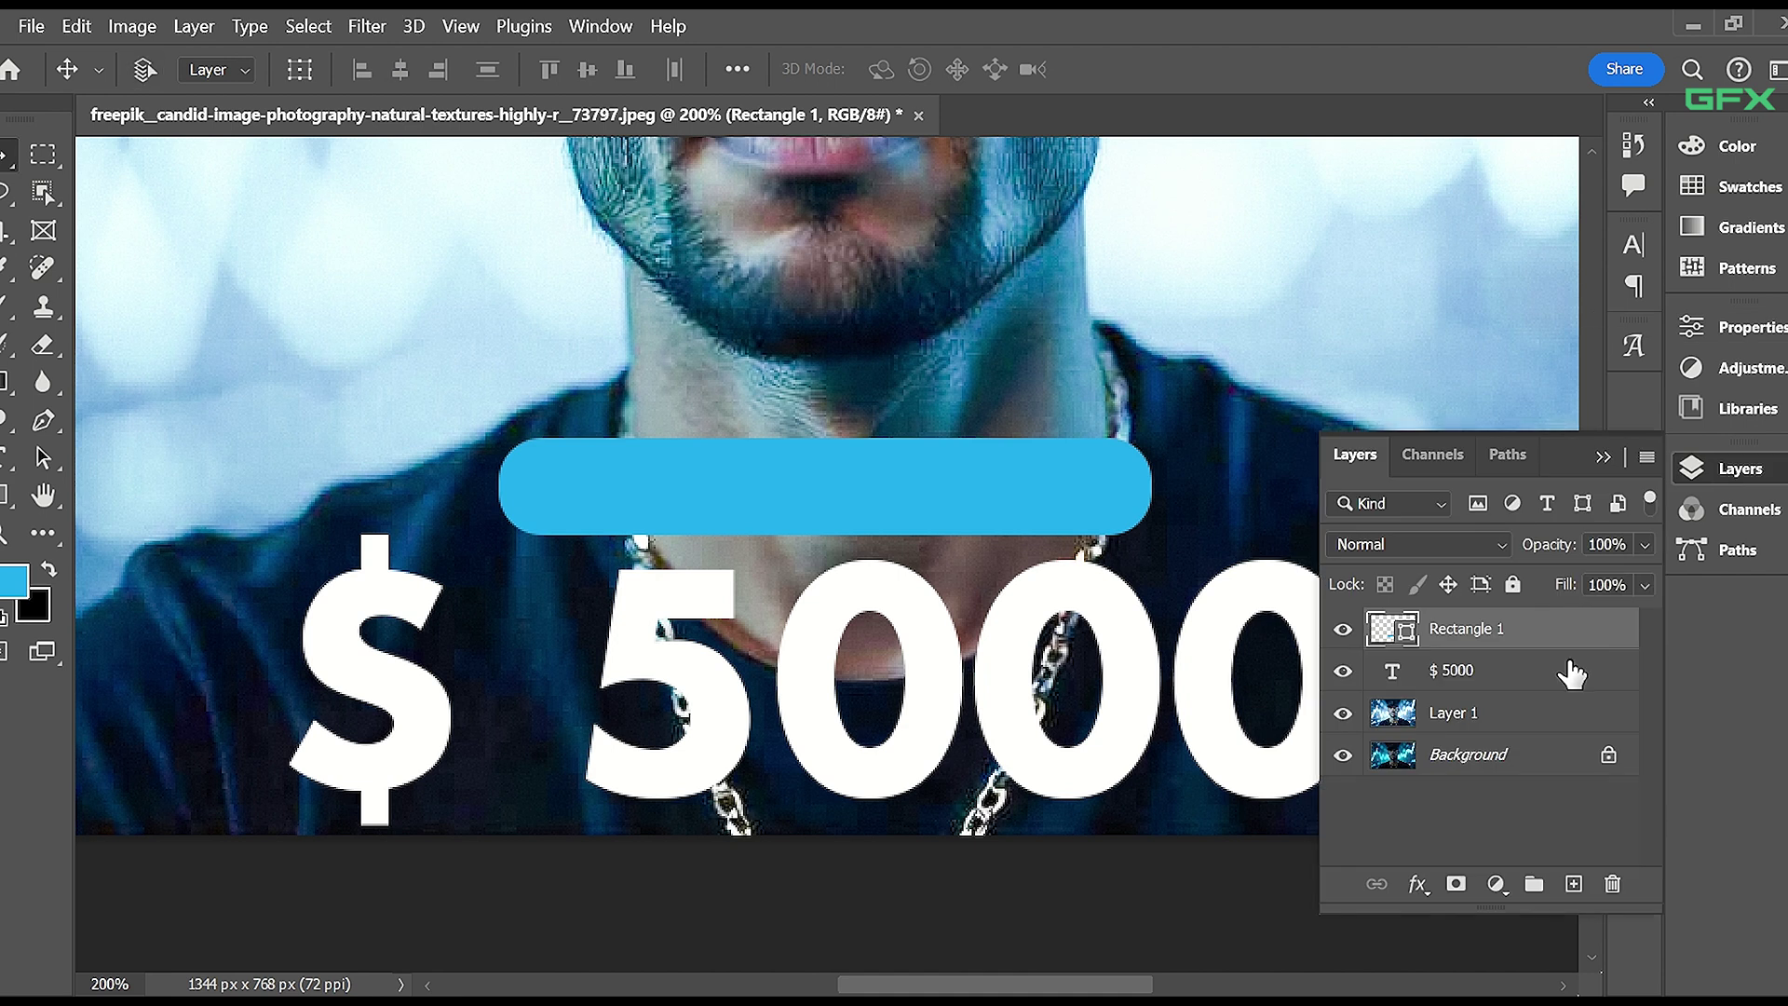
left_click(1568, 671, "shift")
left_click(1509, 633)
left_click(1604, 455)
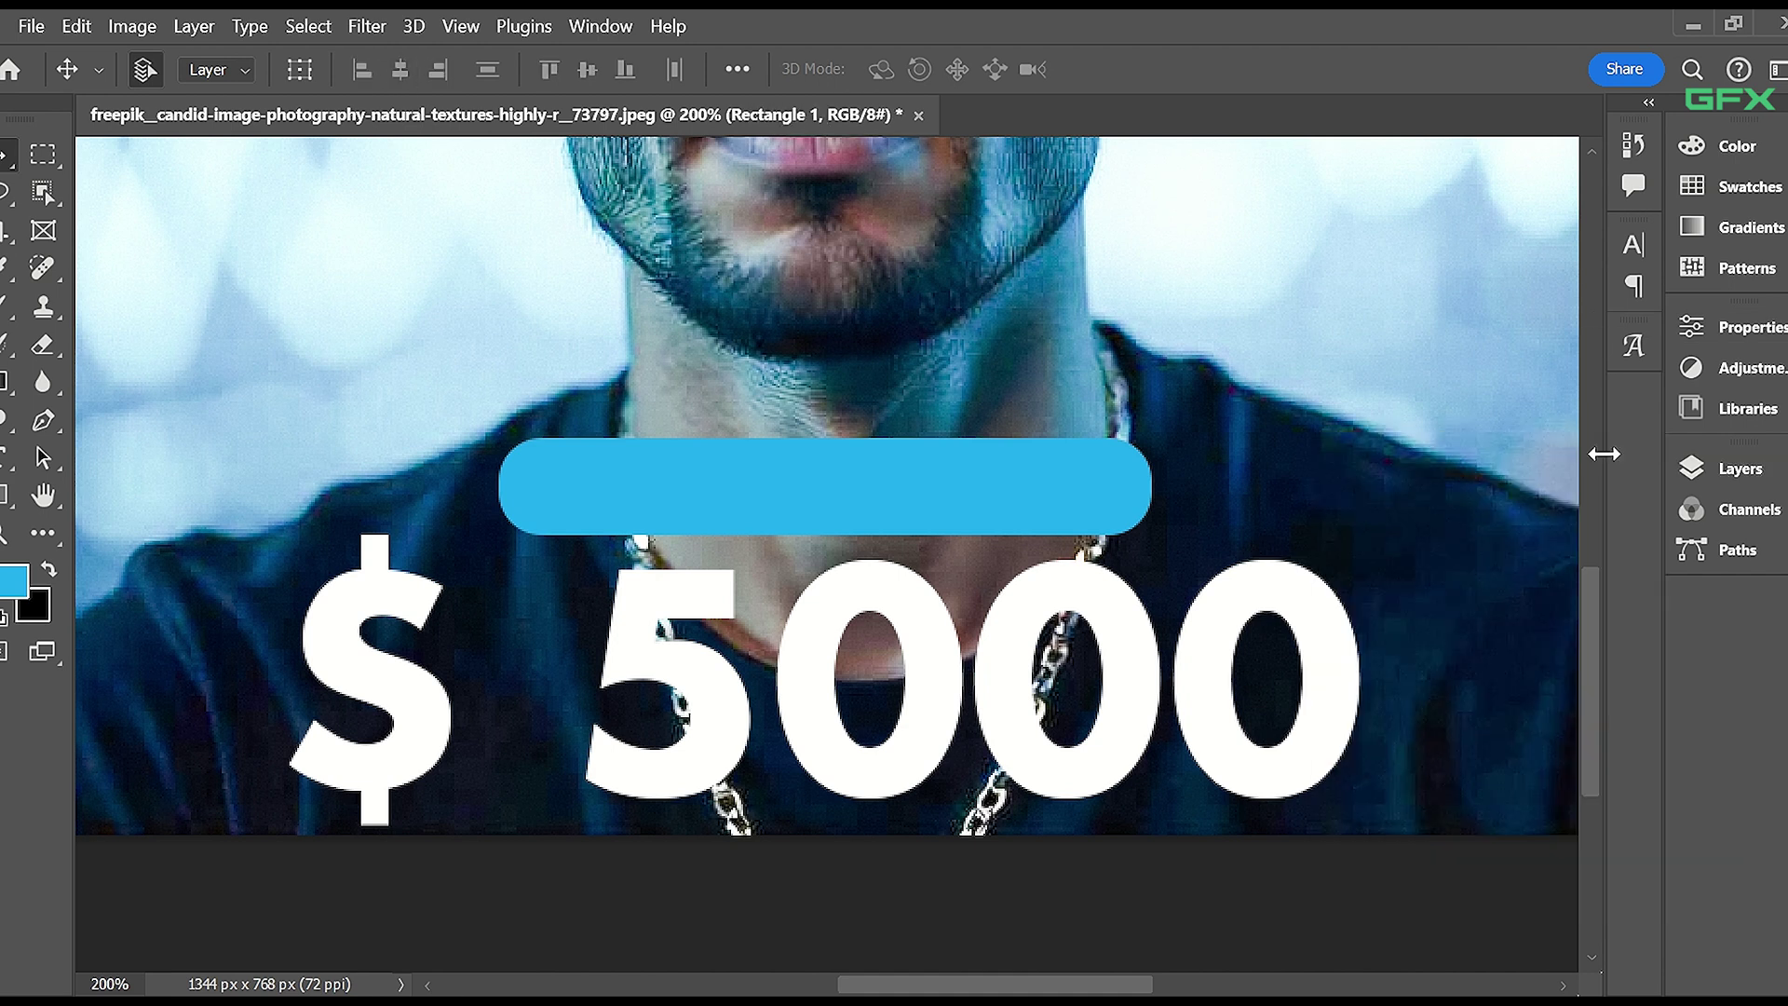
Add the text "EARN EVERYDAY" with the Type tool near the blue rounded rectangle.
left_click(11, 458)
left_click(699, 509)
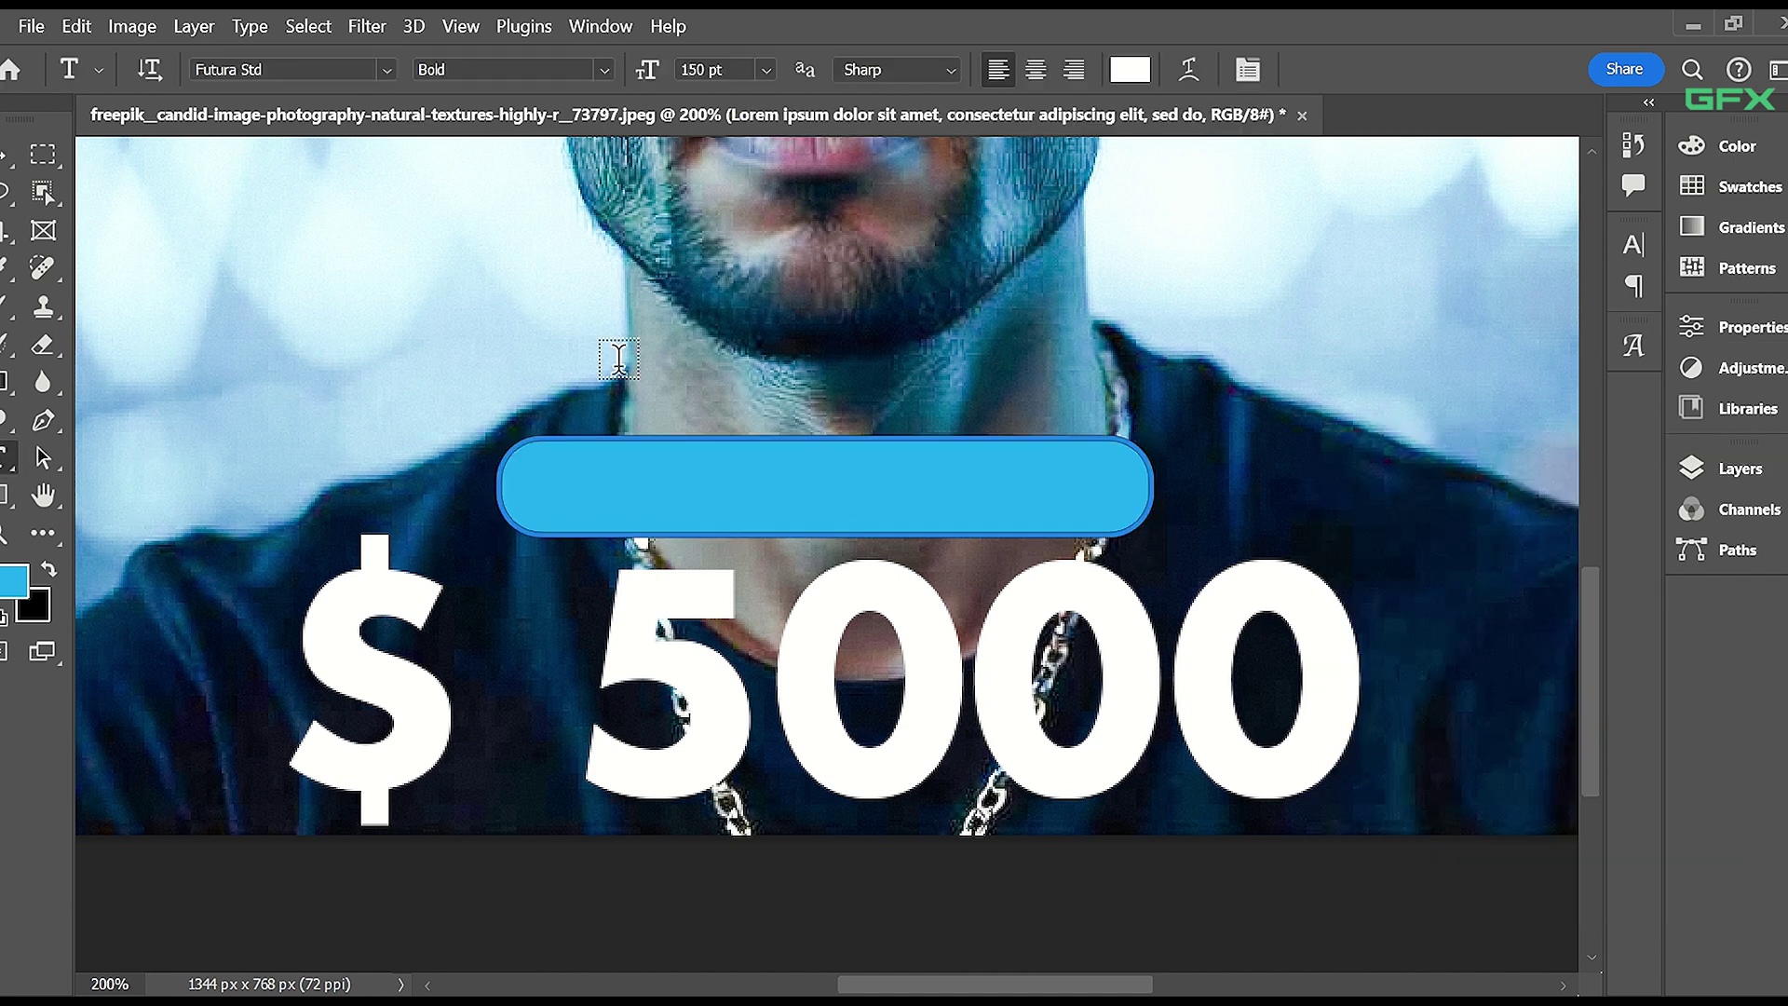
key("ctrl+minus")
type("EARN EVE")
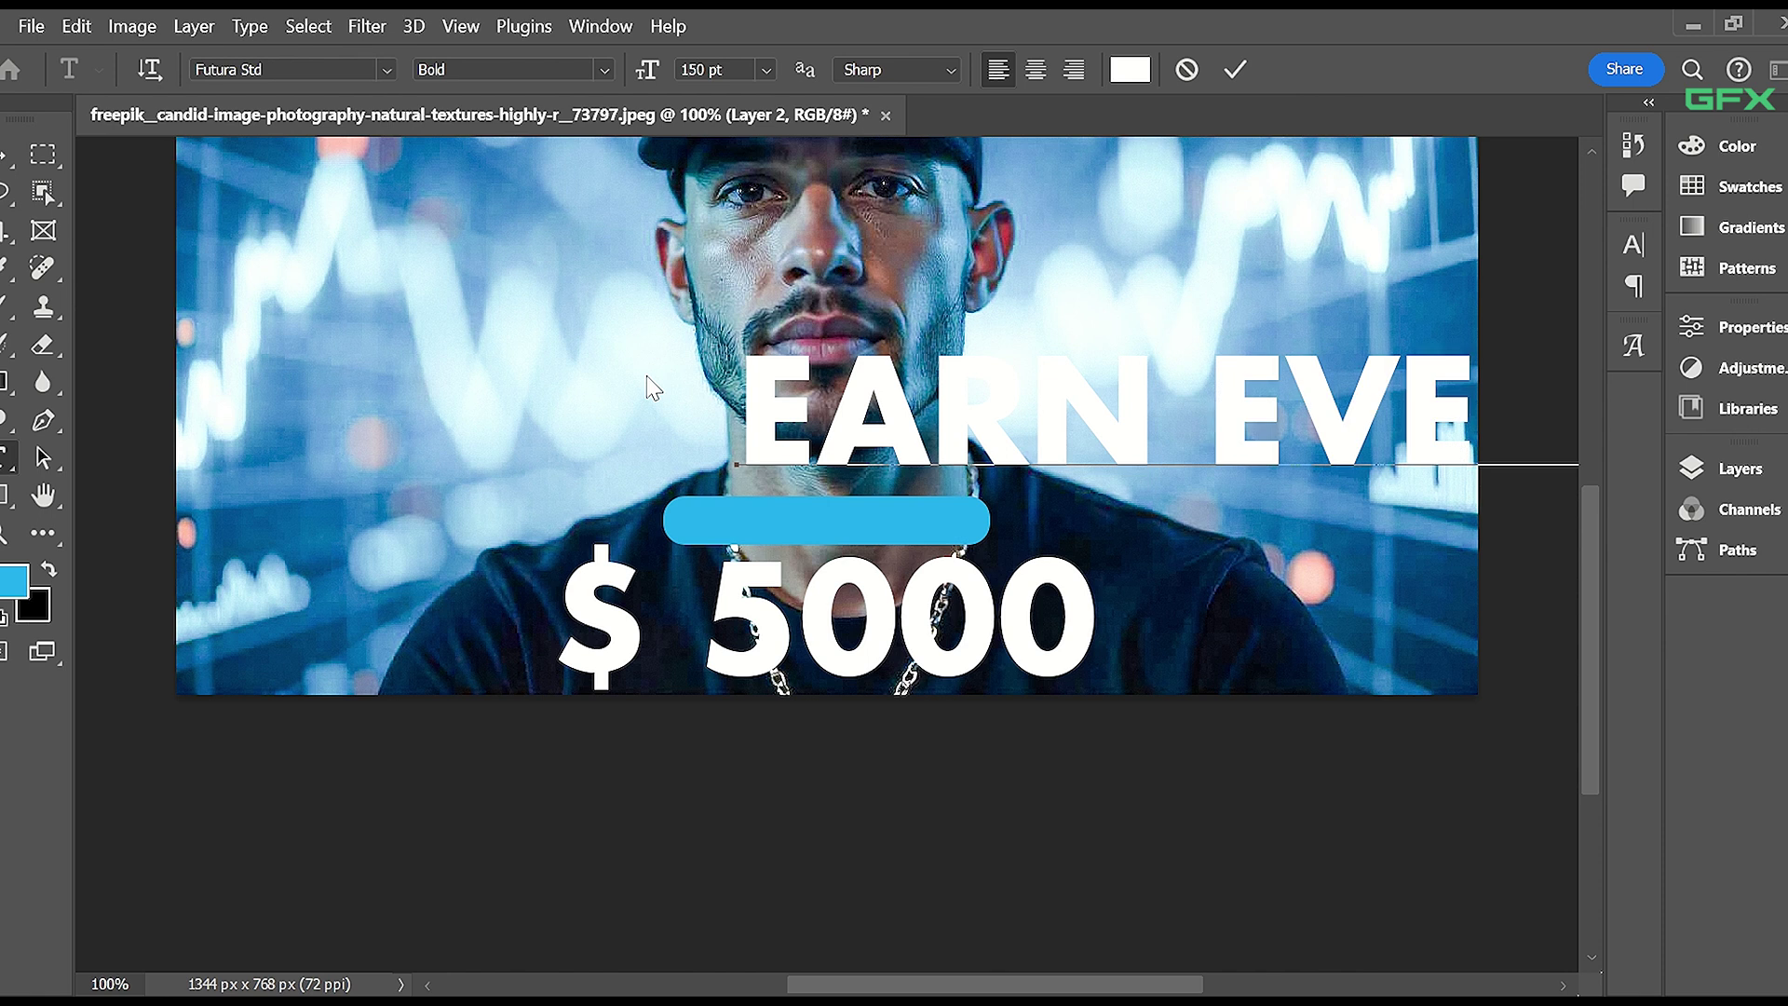
Reduce the "EARN EVERYDAY" text to 36 pt and center it inside the blue rounded rectangle.
key("ctrl+a")
left_click(765, 70)
left_click(739, 451)
left_click(7, 154)
left_click_drag(884, 463, 790, 526)
key("ctrl+plus")
key("t")
left_click(766, 70)
left_click(735, 379)
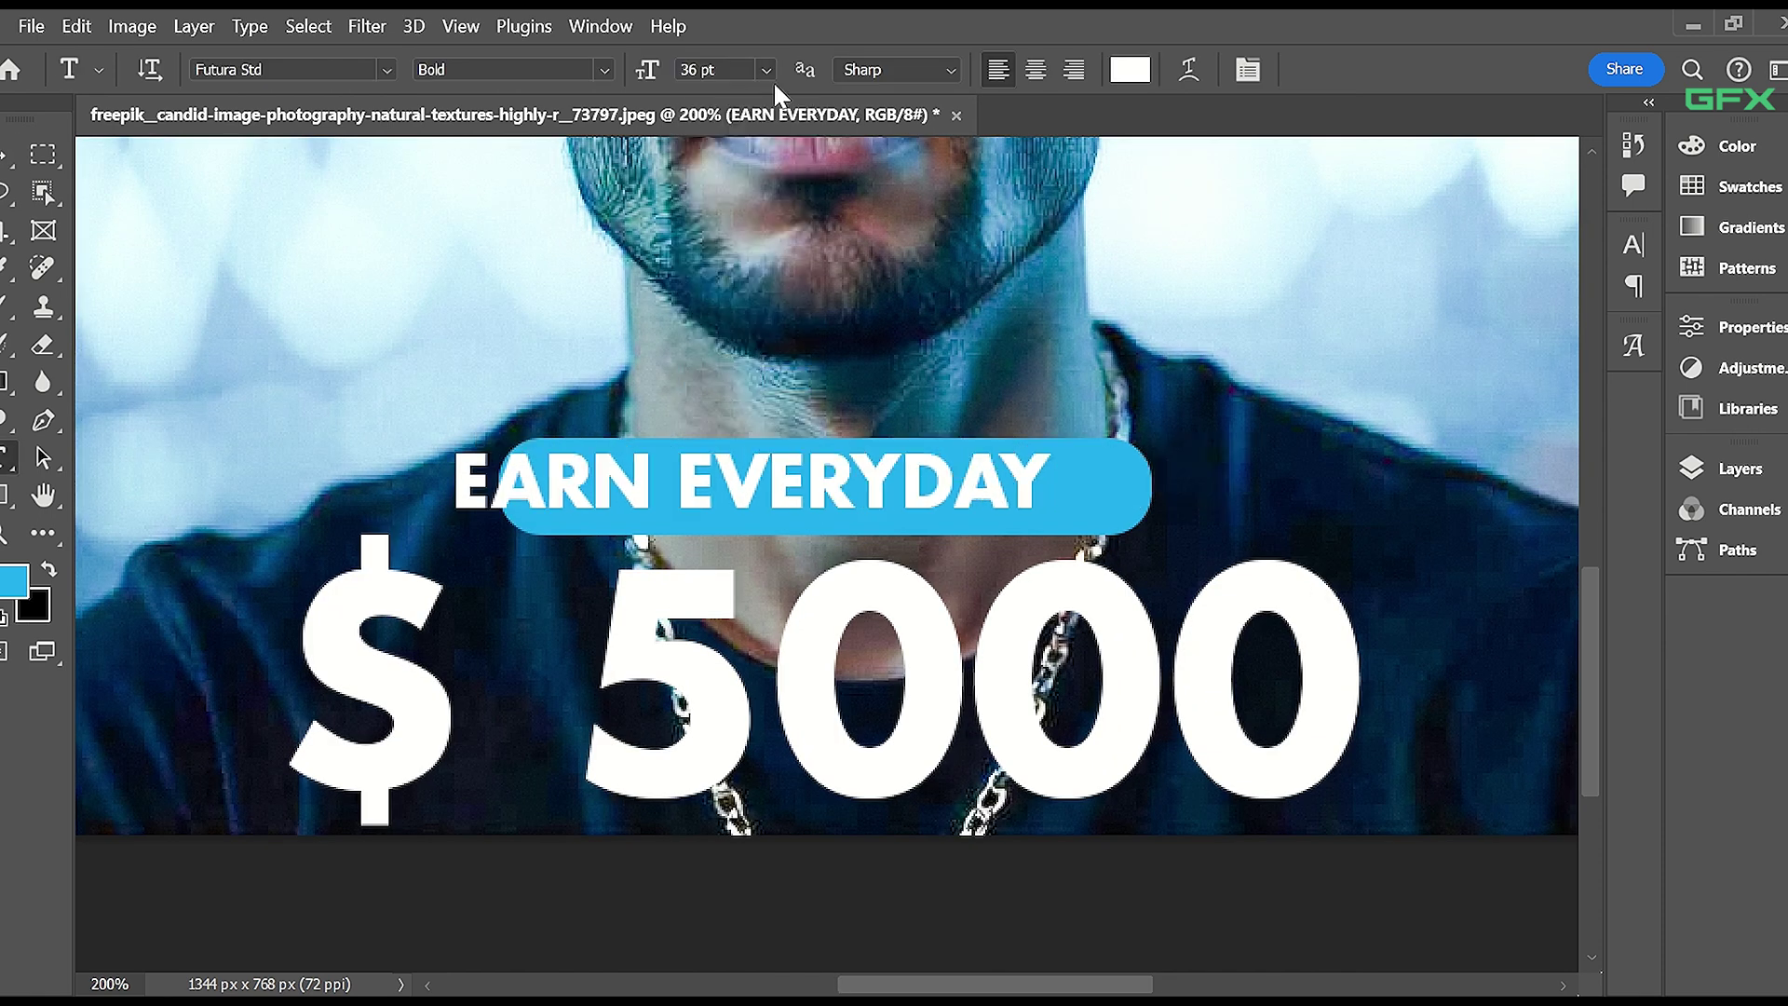
key("v")
left_click_drag(839, 462, 913, 470)
Enlarge the blue rounded rectangle around "EARN EVERYDAY" to about 391 × 58 px, keeping its center in place.
key("ctrl+t")
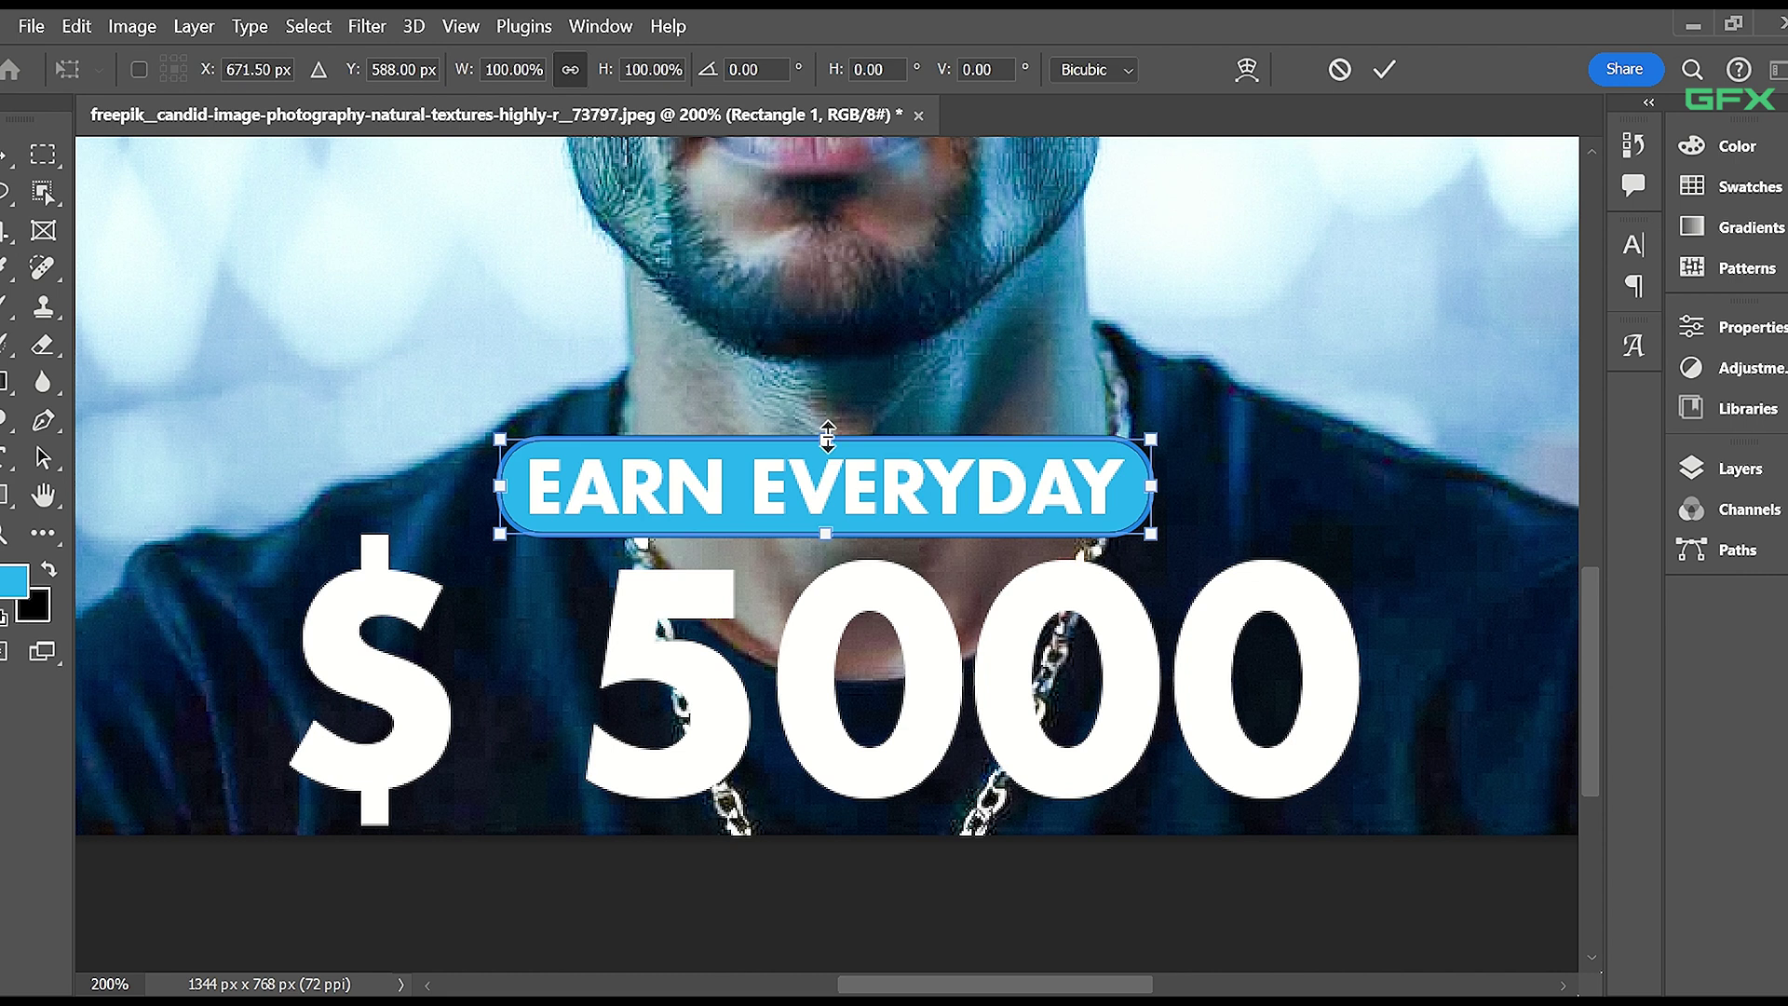
left_click_drag(1158, 488, 1202, 488)
key("Return")
key("ctrl+t")
key("Return")
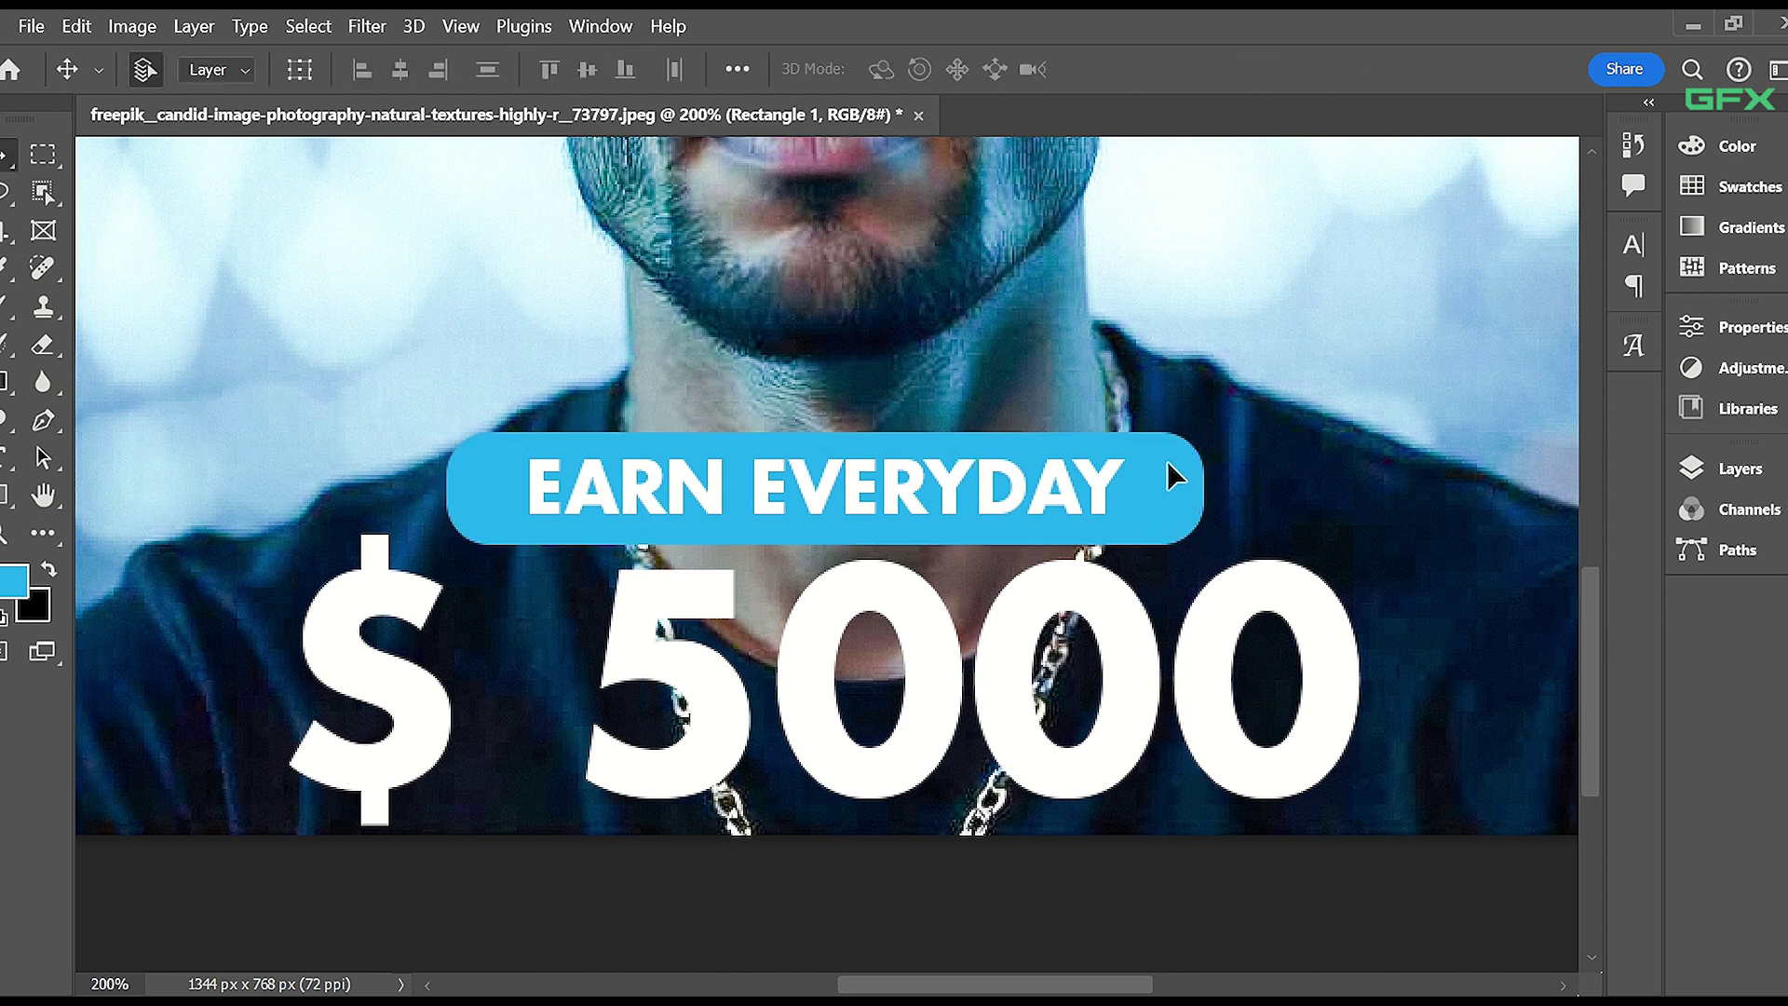
key("u")
left_click_drag(503, 488, 545, 489)
key("Return")
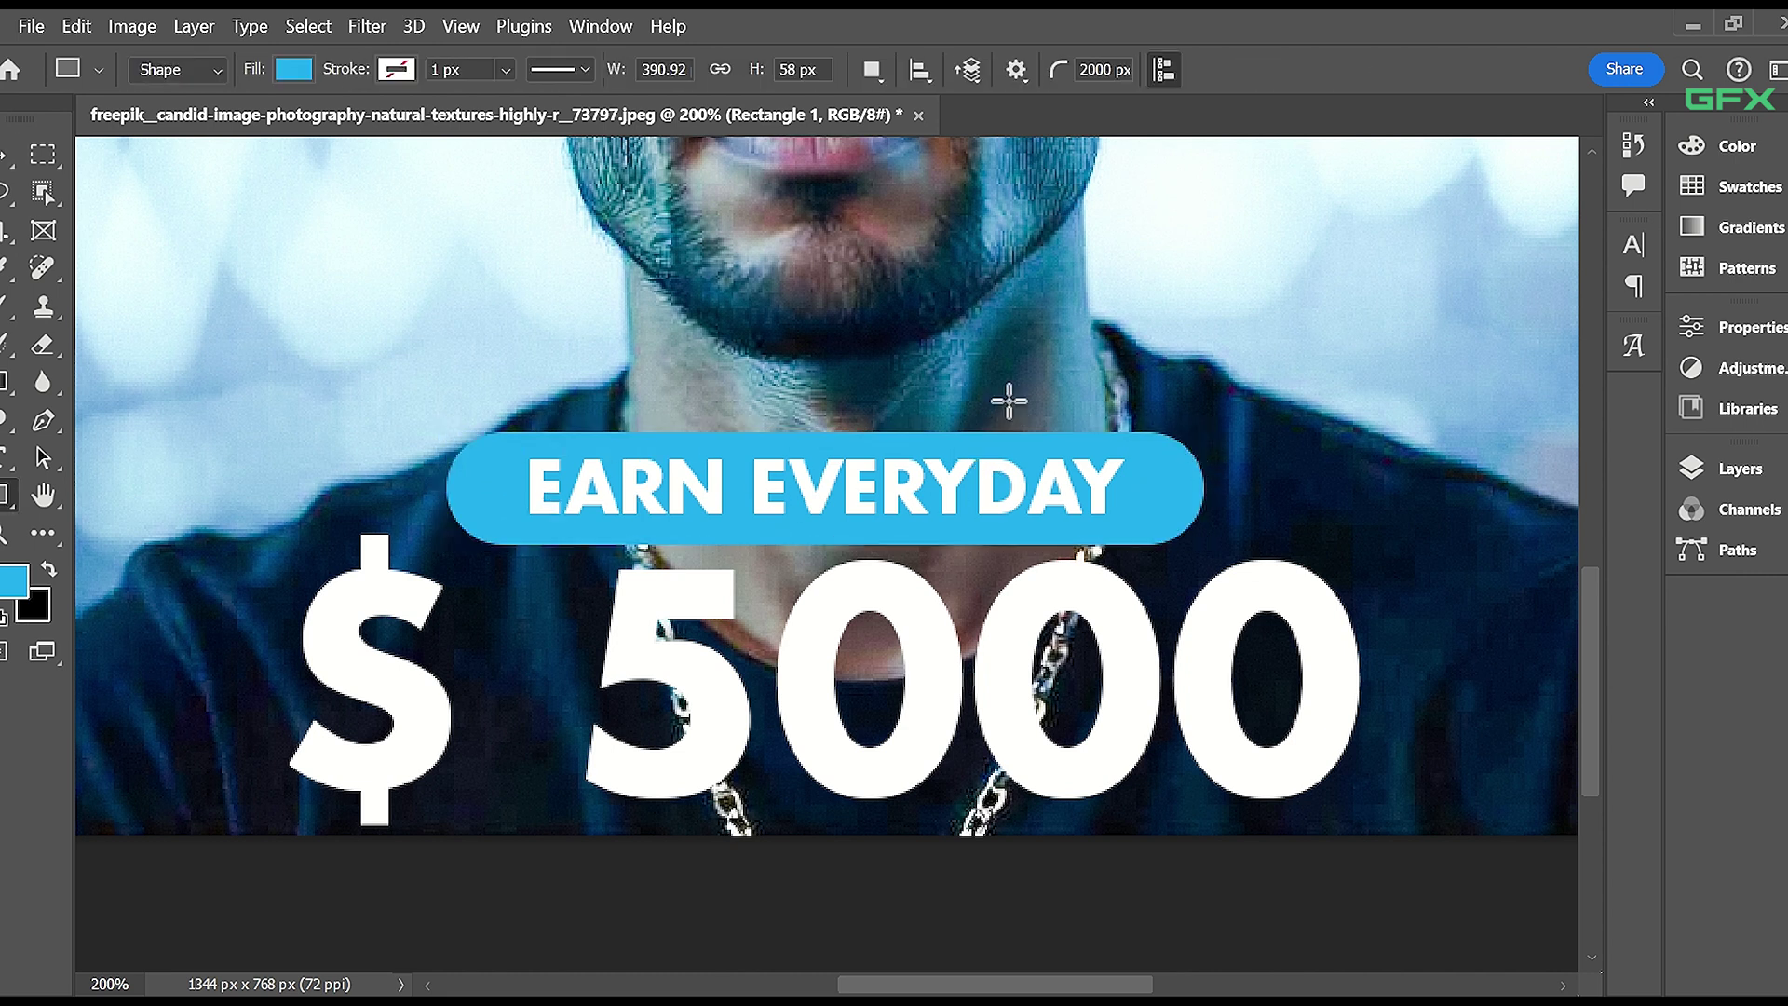
Nudge the blue rectangle and its "EARN EVERYDAY" text slightly upward, away from the "$ 5000" text.
key("v")
left_click(815, 498)
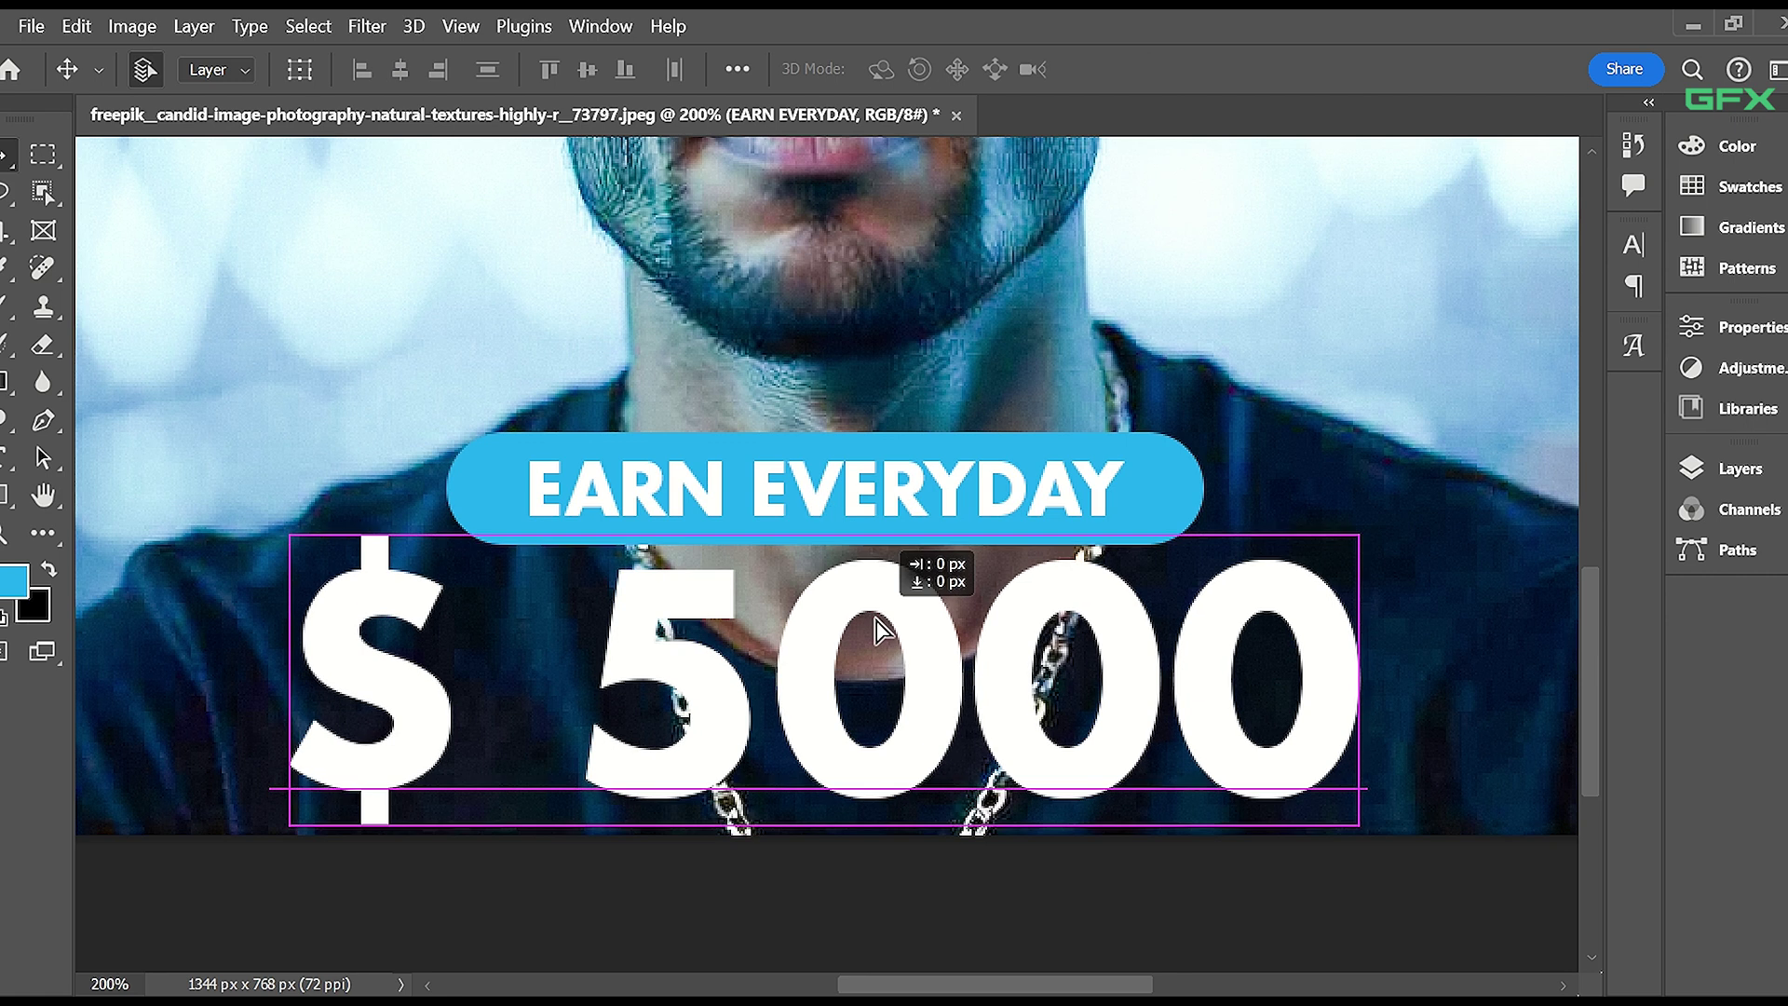
left_click(923, 571)
left_click(1691, 468)
left_click(1513, 719, "ctrl")
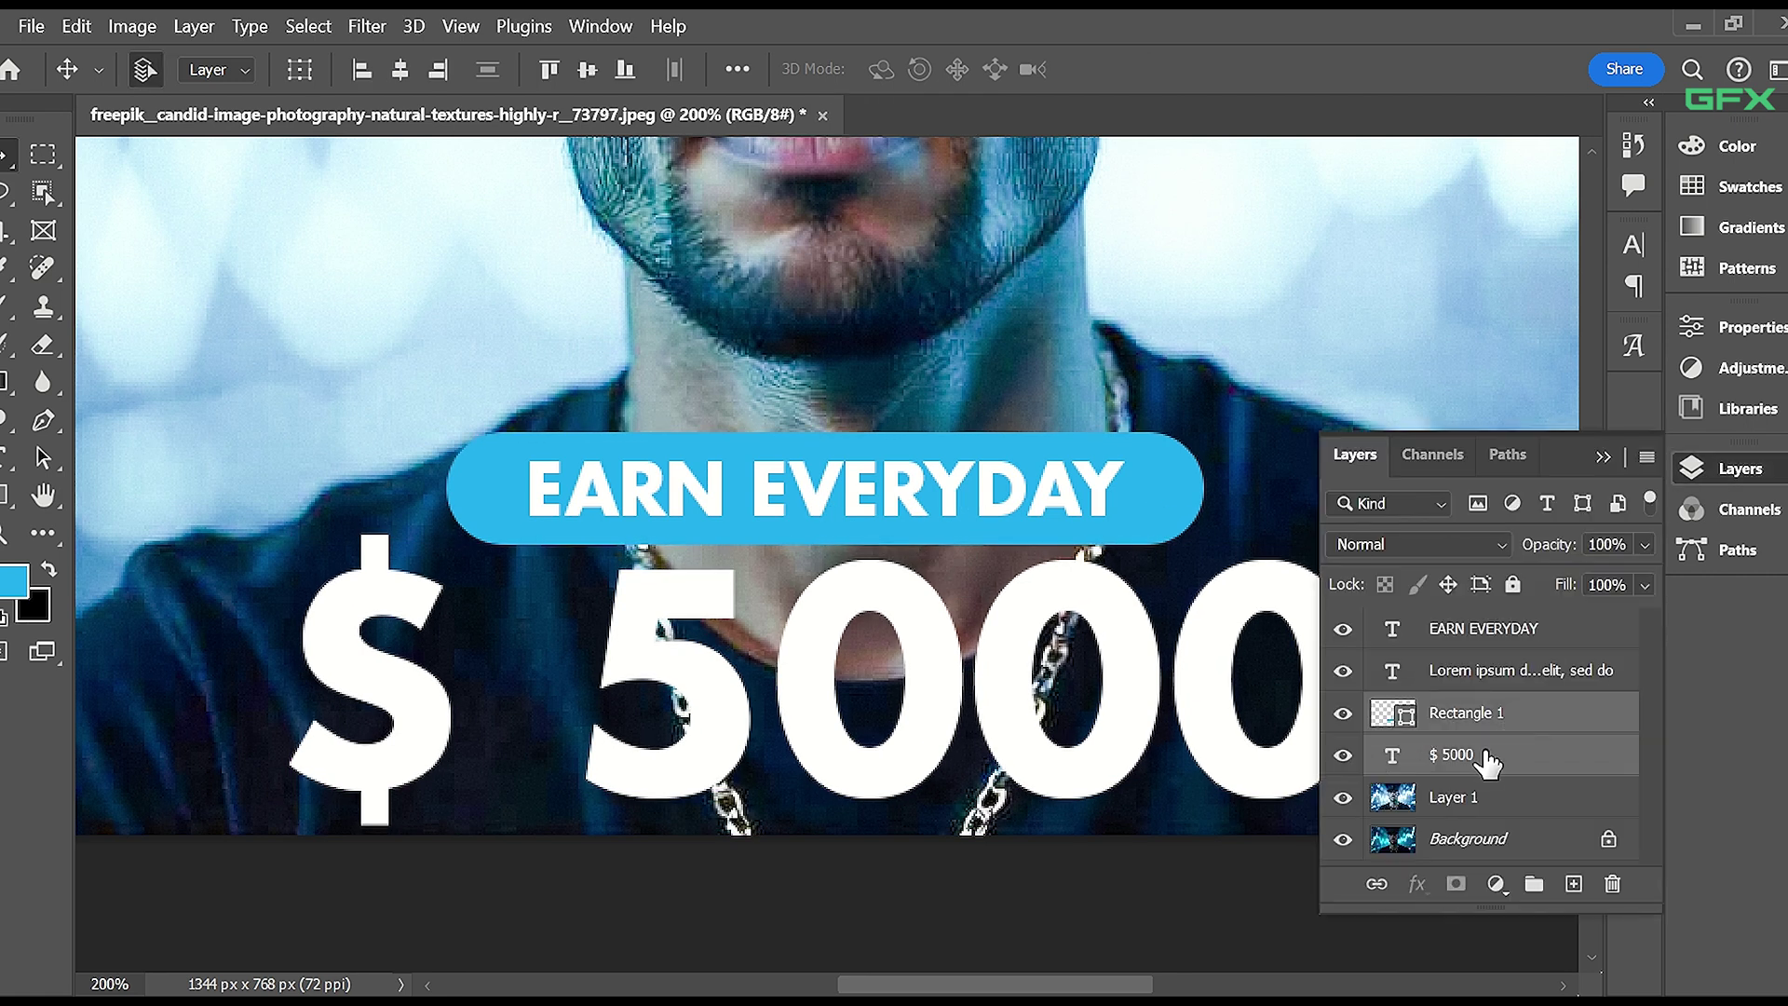
left_click(1484, 756, "ctrl")
left_click(1537, 631, "ctrl")
key("Up")
key("Up")
key("Up")
key("Up")
key("Up")
Set the "$ 5000" text to 170 pt and center it beneath the "EARN EVERYDAY" banner.
left_click(1478, 767)
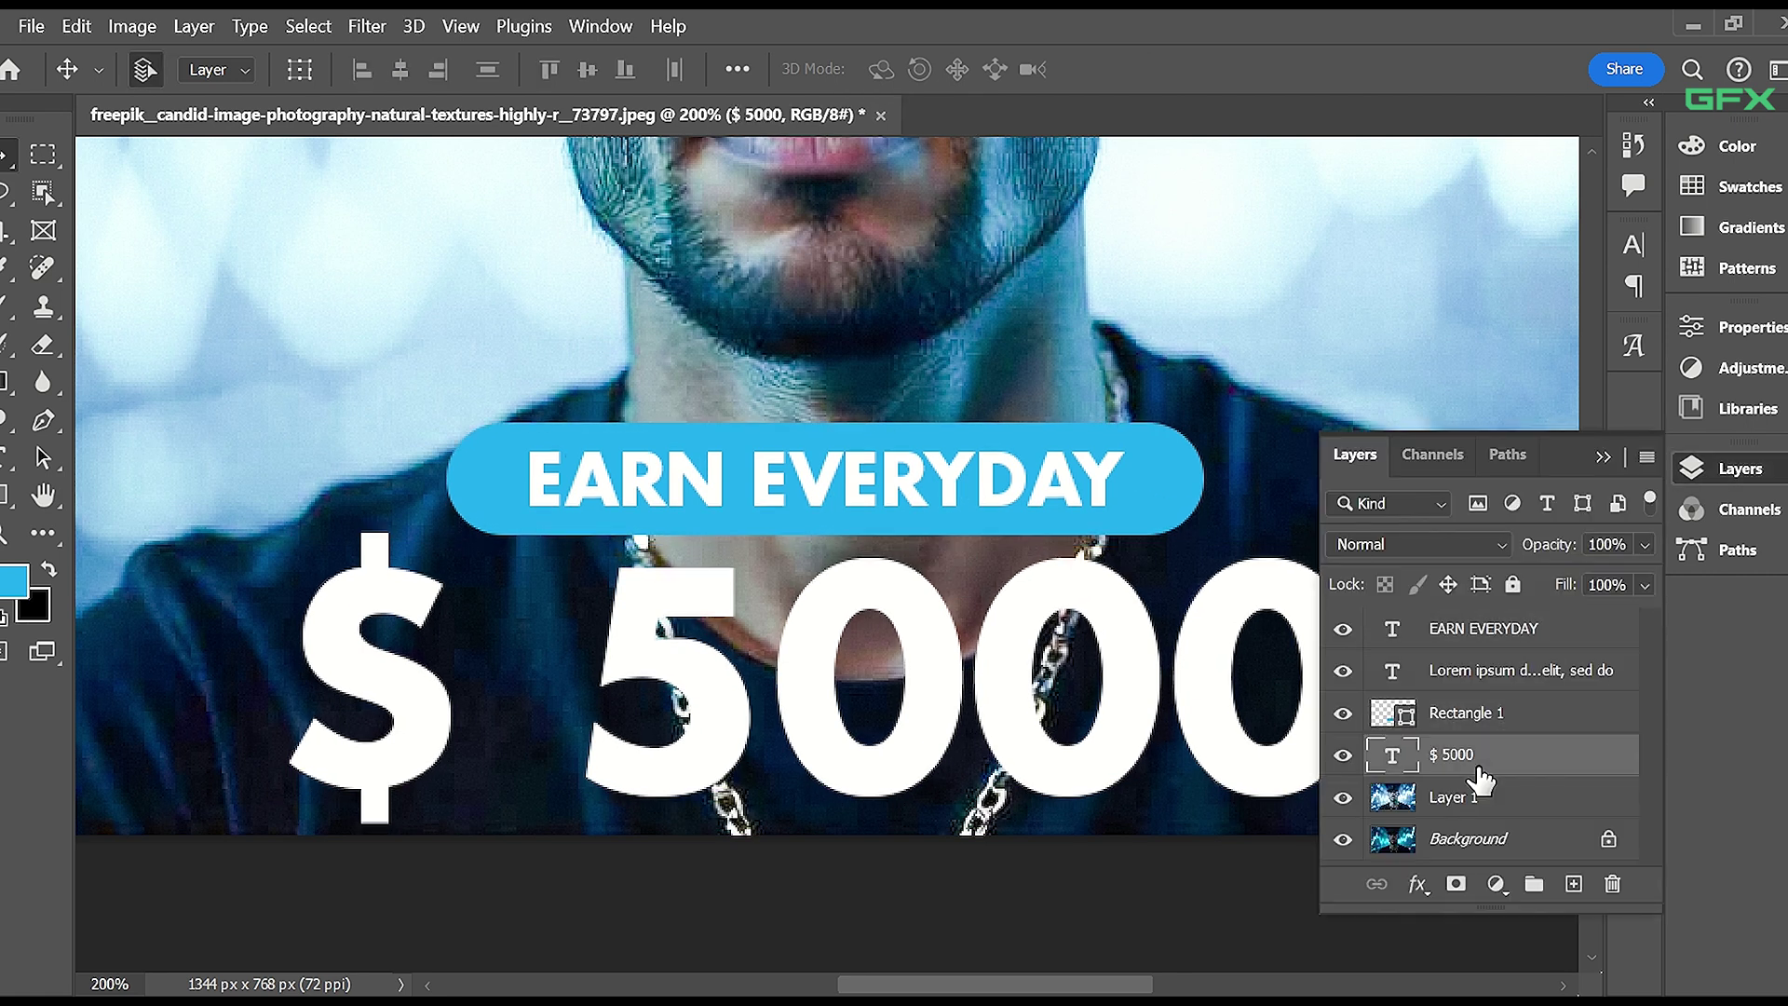
left_click(1508, 715, "ctrl")
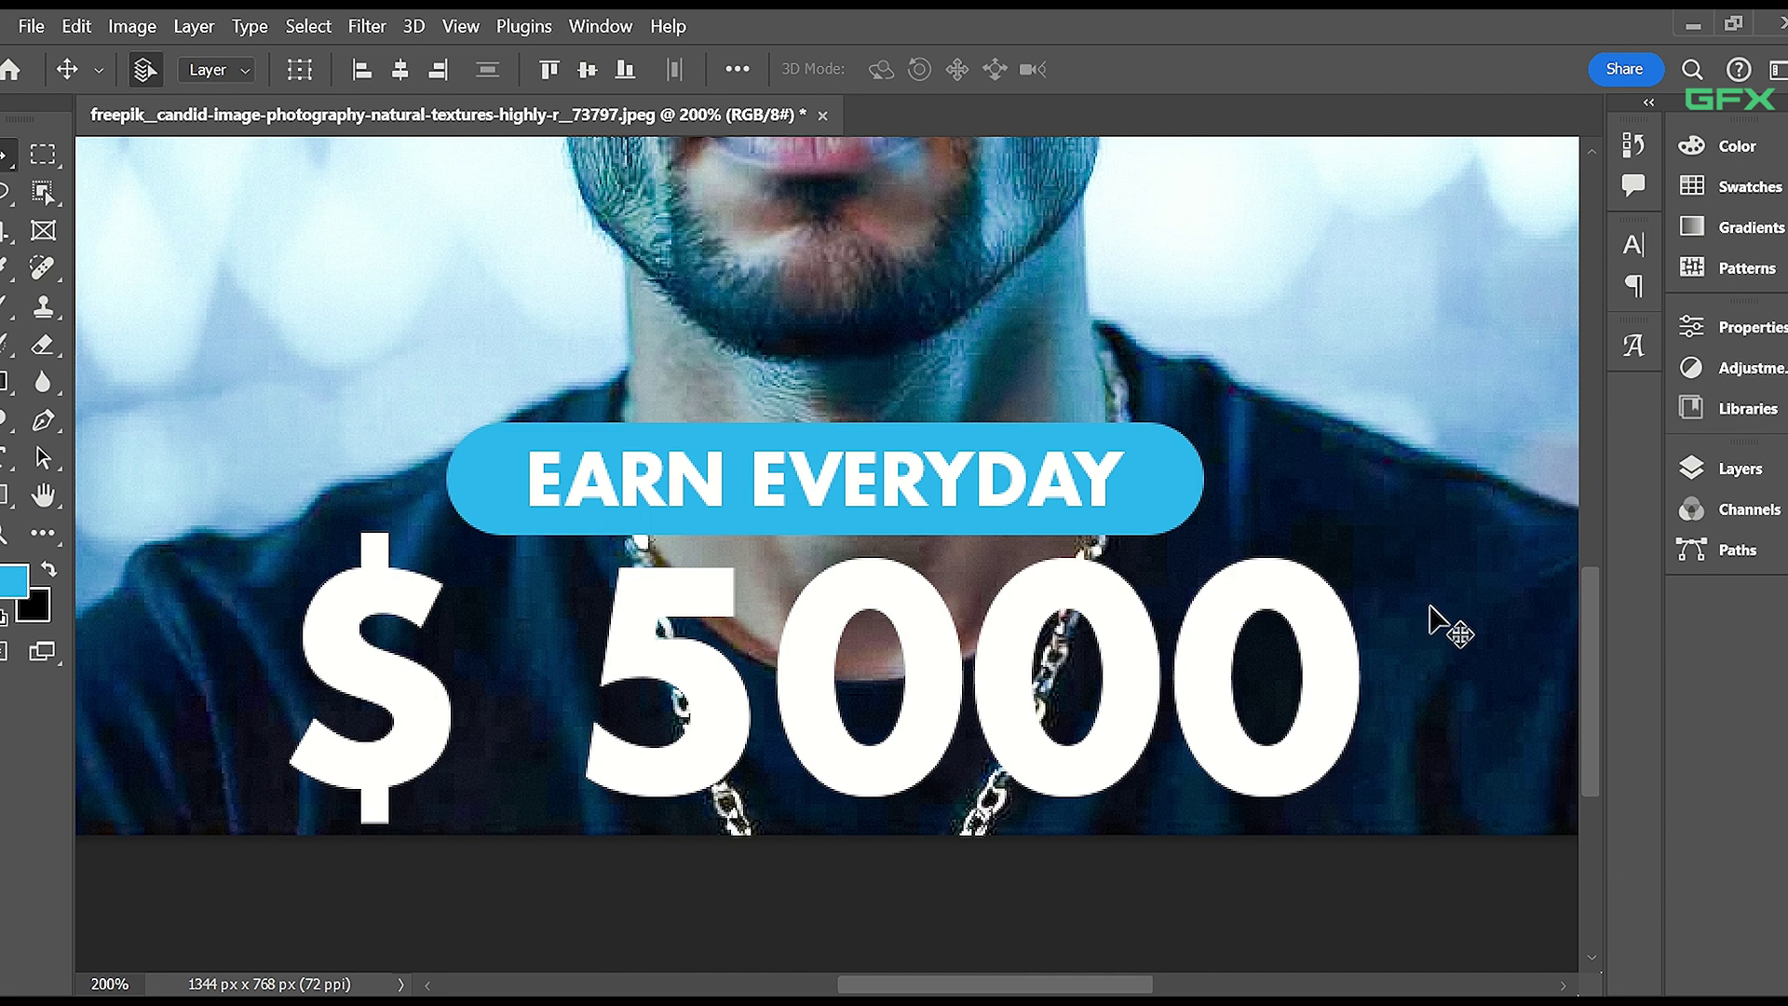
key("ctrl+minus")
key("t")
triple_click(763, 843)
double_click(693, 70)
type("200")
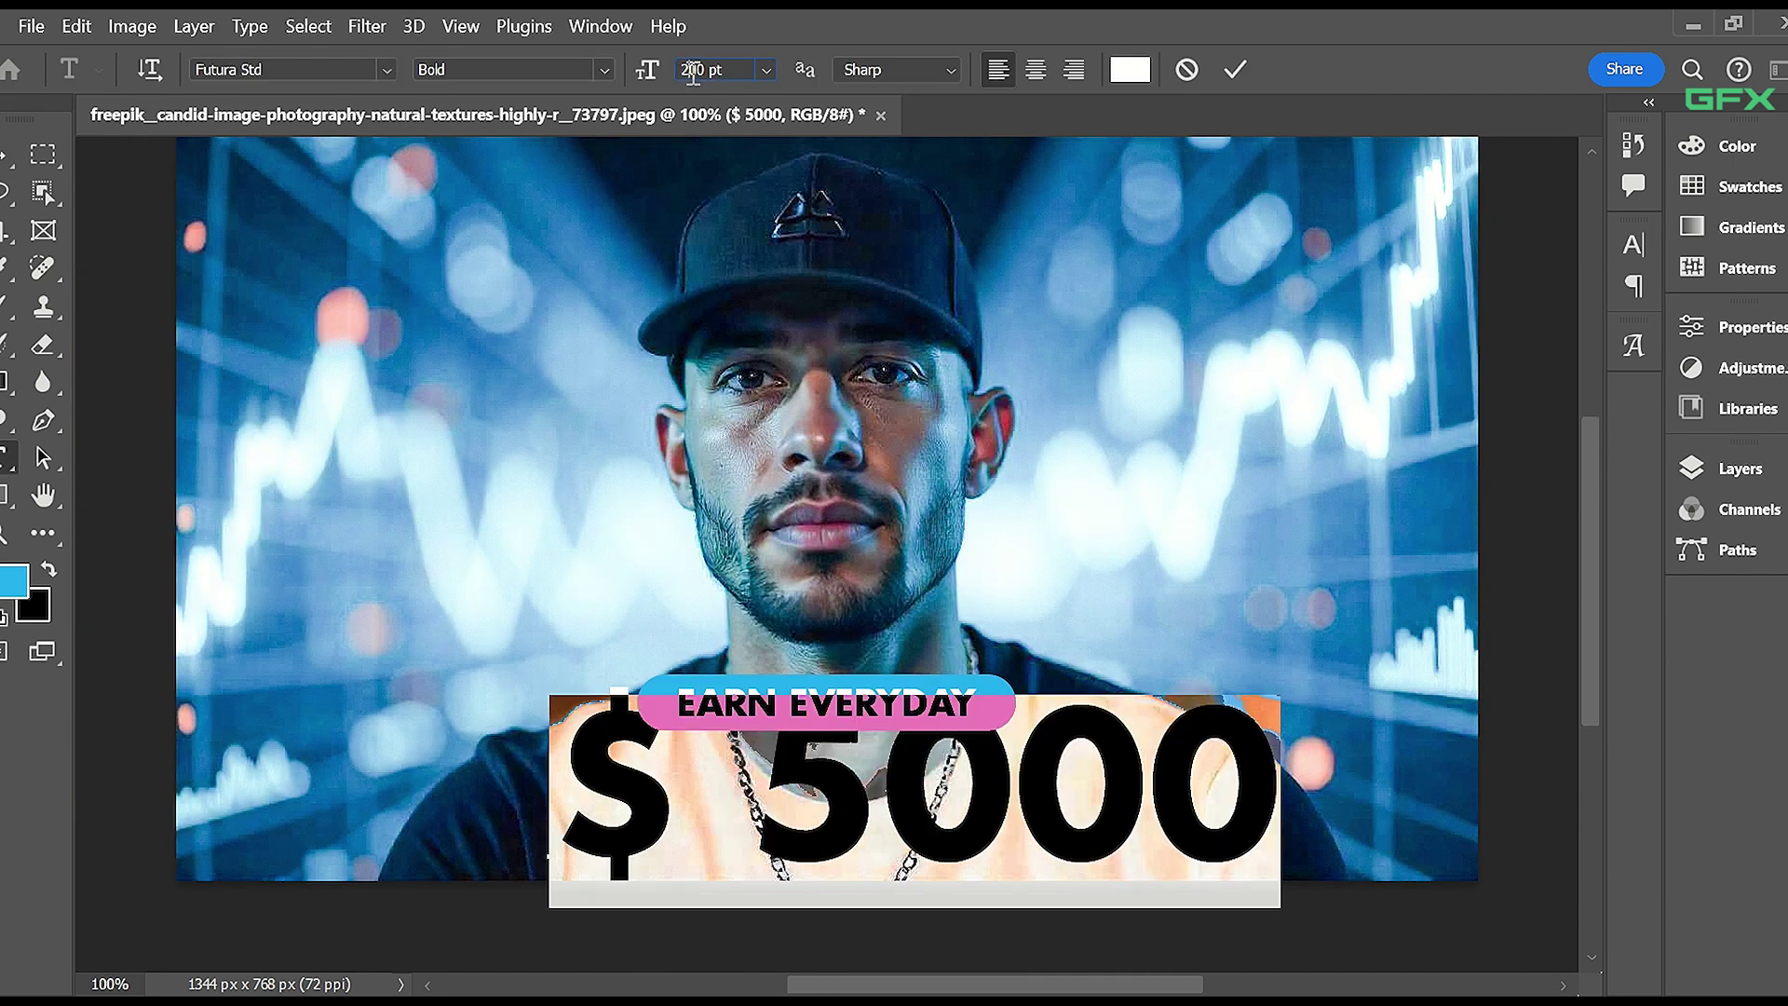
double_click(693, 70)
type("170")
key("ctrl+Return")
key("v")
left_click_drag(990, 766, 932, 712)
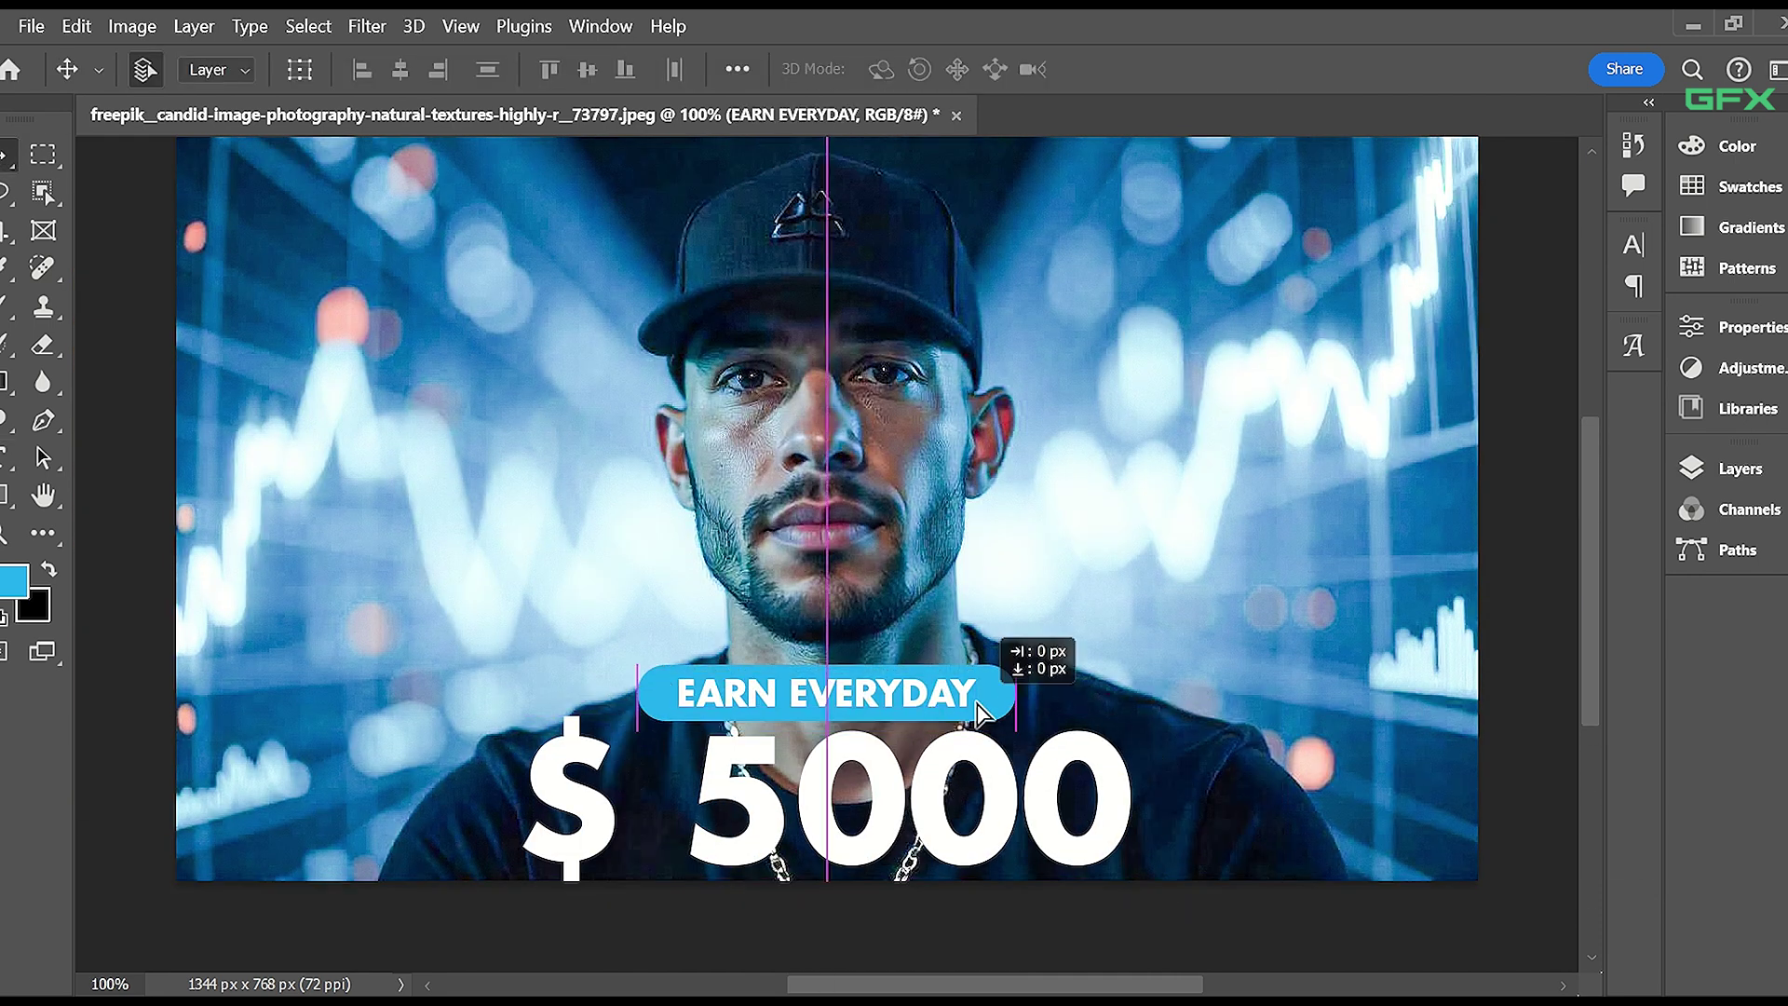
Select the rounded rectangle, "$ 5000" and "EARN EVERYDAY" layers together.
key("F7")
left_click(1500, 756, "ctrl")
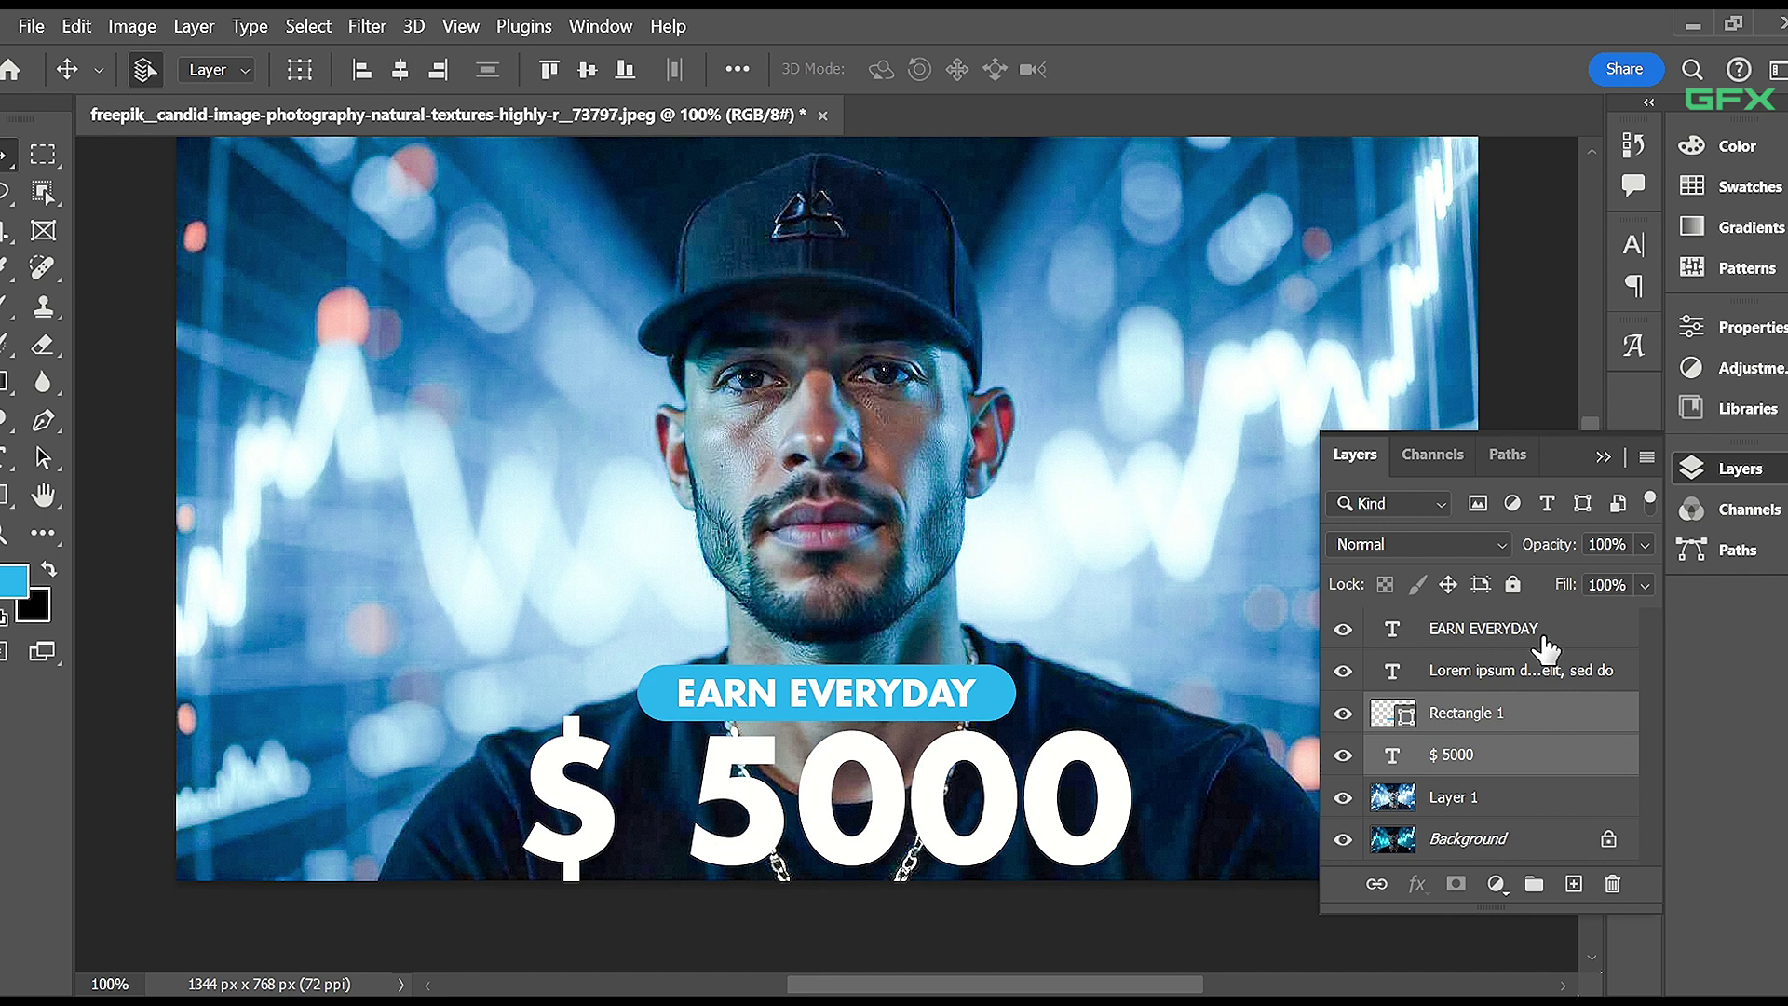
left_click(1541, 637, "ctrl")
key("F7")
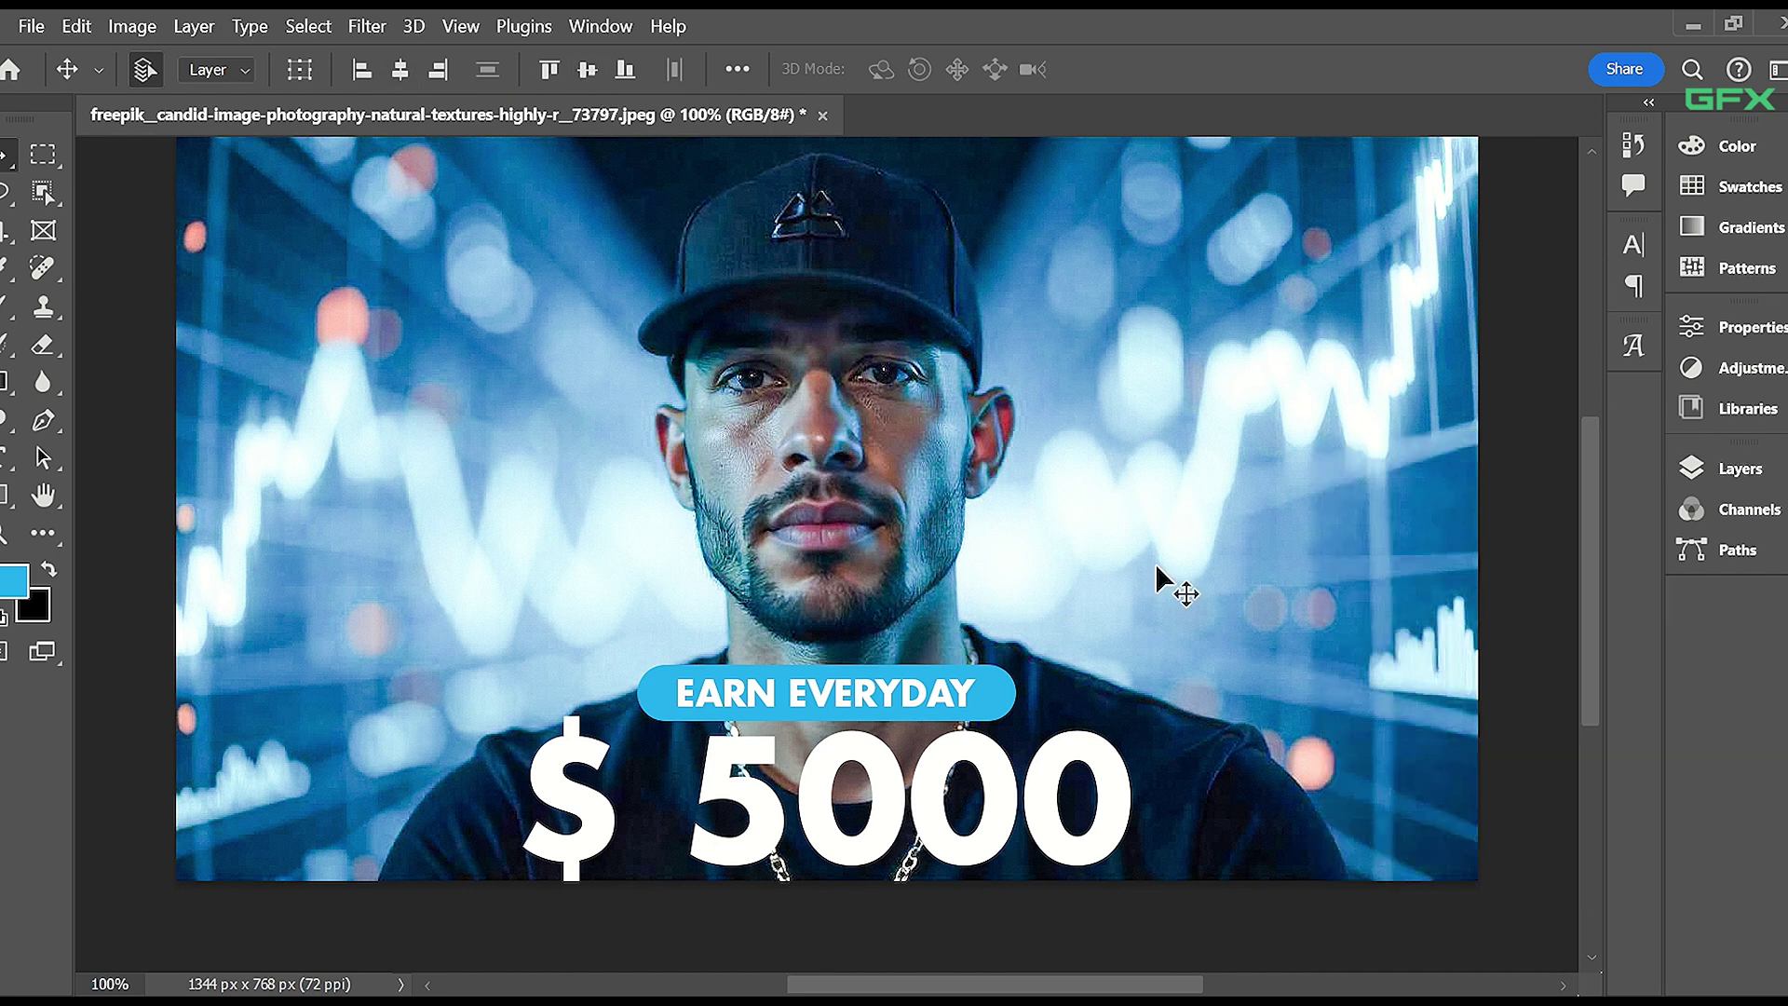
On a new layer directly above Layer 1, draw a dark-to-transparent linear gradient from below the canvas up to the man's neck.
key("F7")
left_click(1481, 797)
left_click(1490, 838)
left_click(1536, 799)
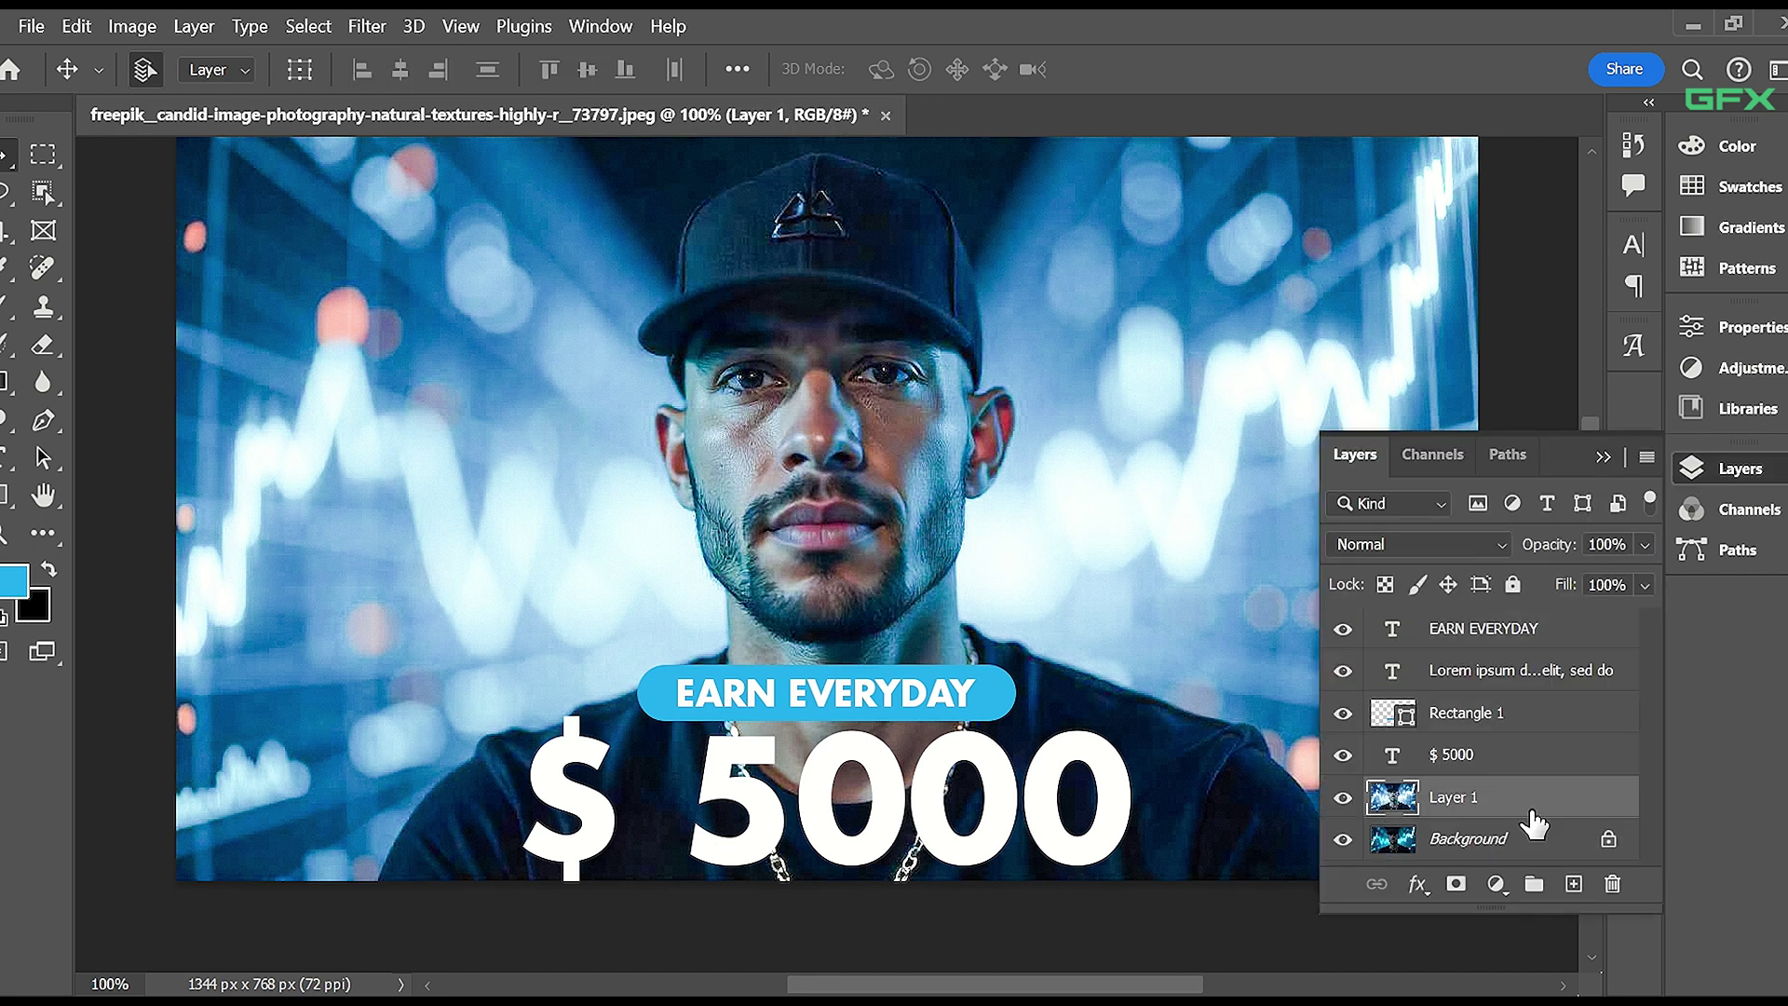
left_click(1573, 882)
left_click(7, 383)
key("ctrl+minus")
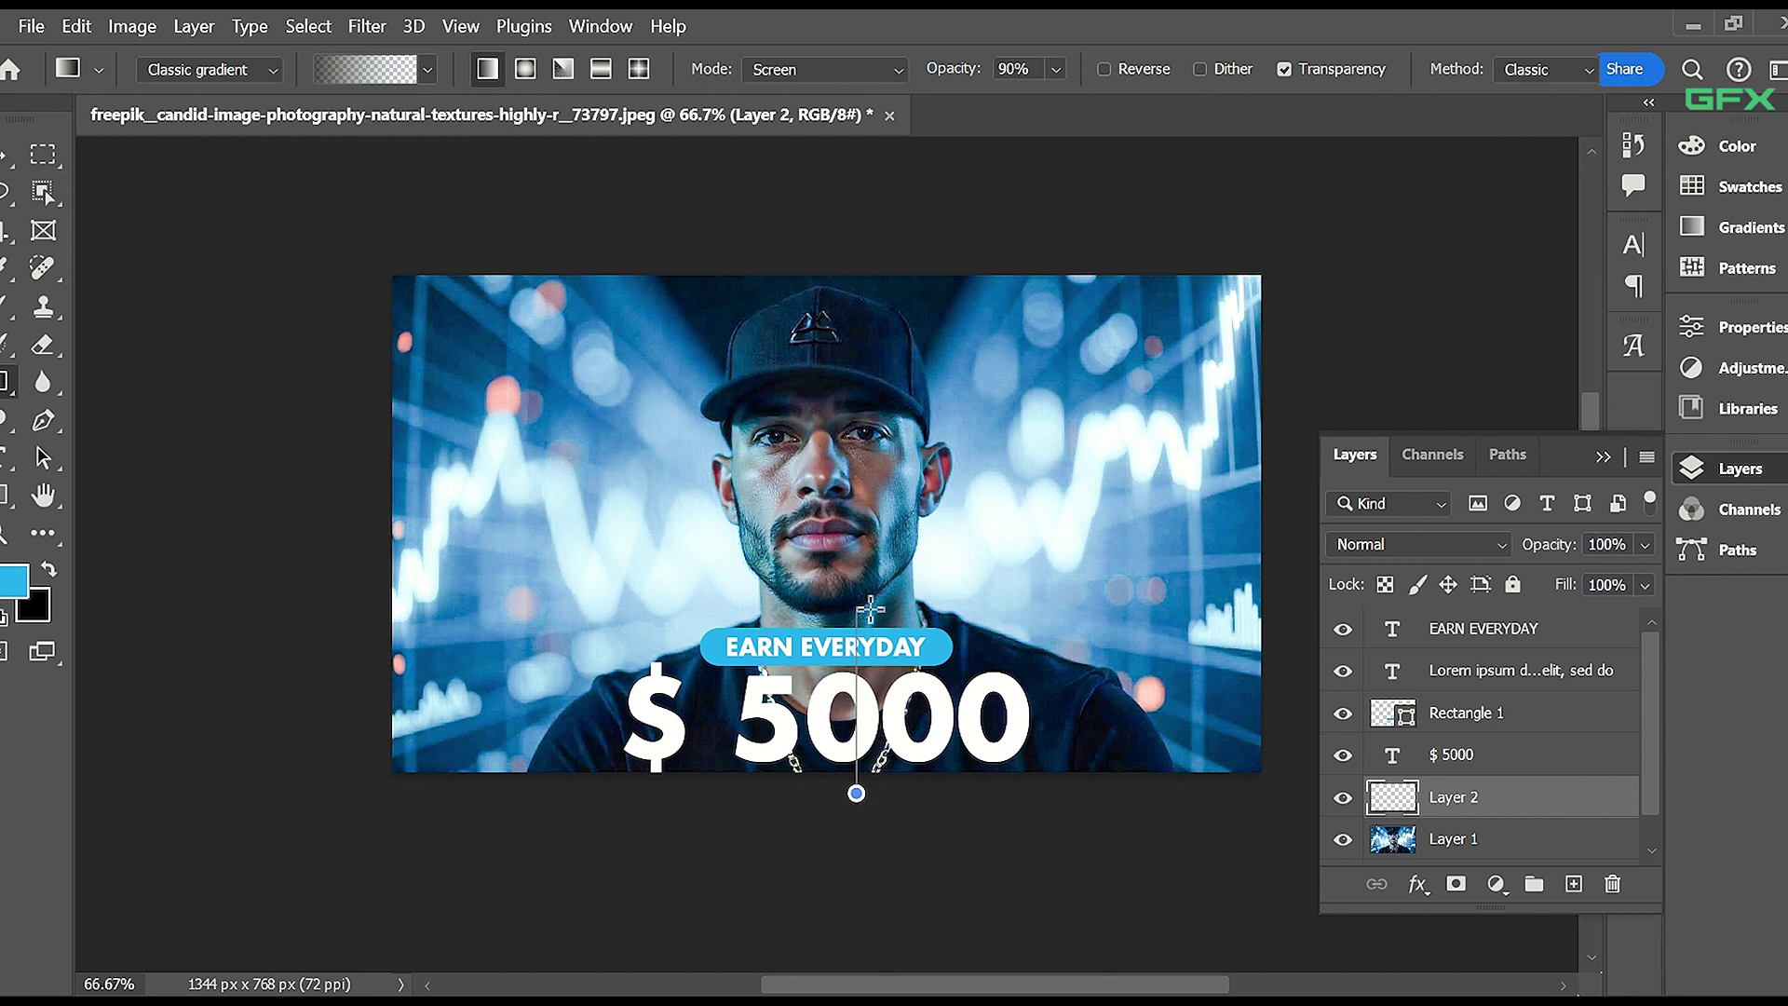
left_click_drag(870, 610, 870, 607)
key("ctrl+plus")
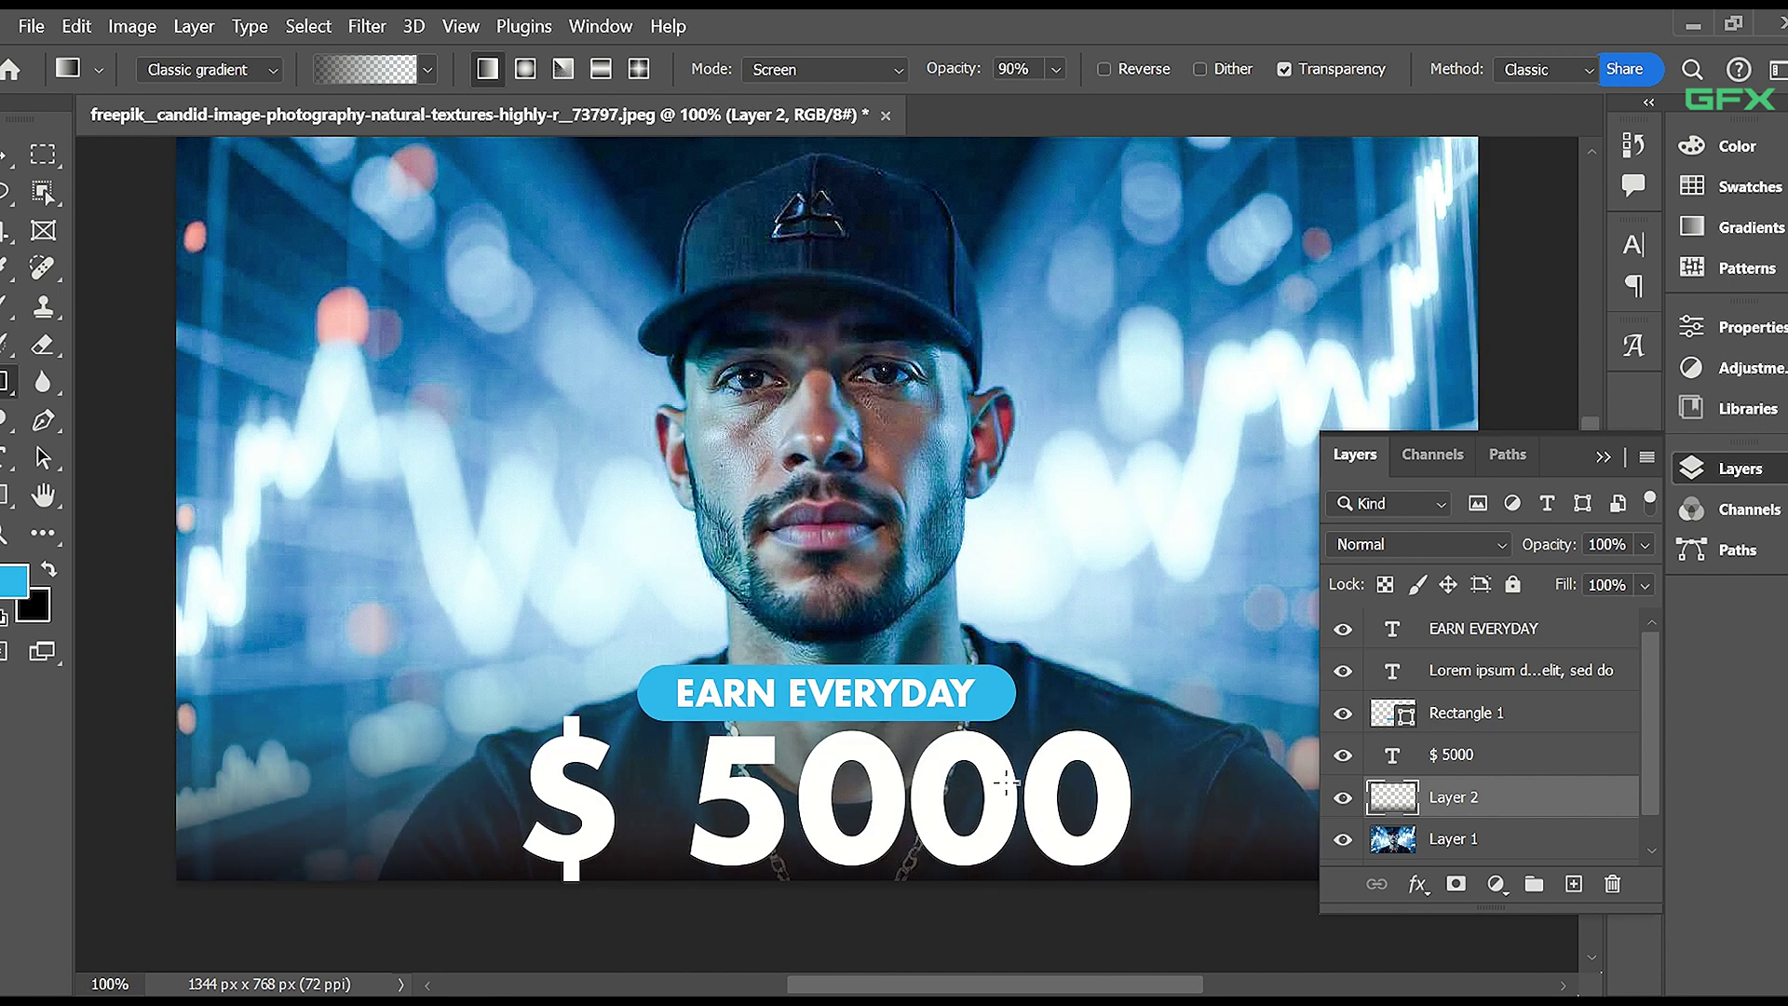
Merge all the text, shape, gradient and photo layers above the Background into a single layer.
left_click(1491, 762)
left_click(1453, 838, "ctrl")
key("v")
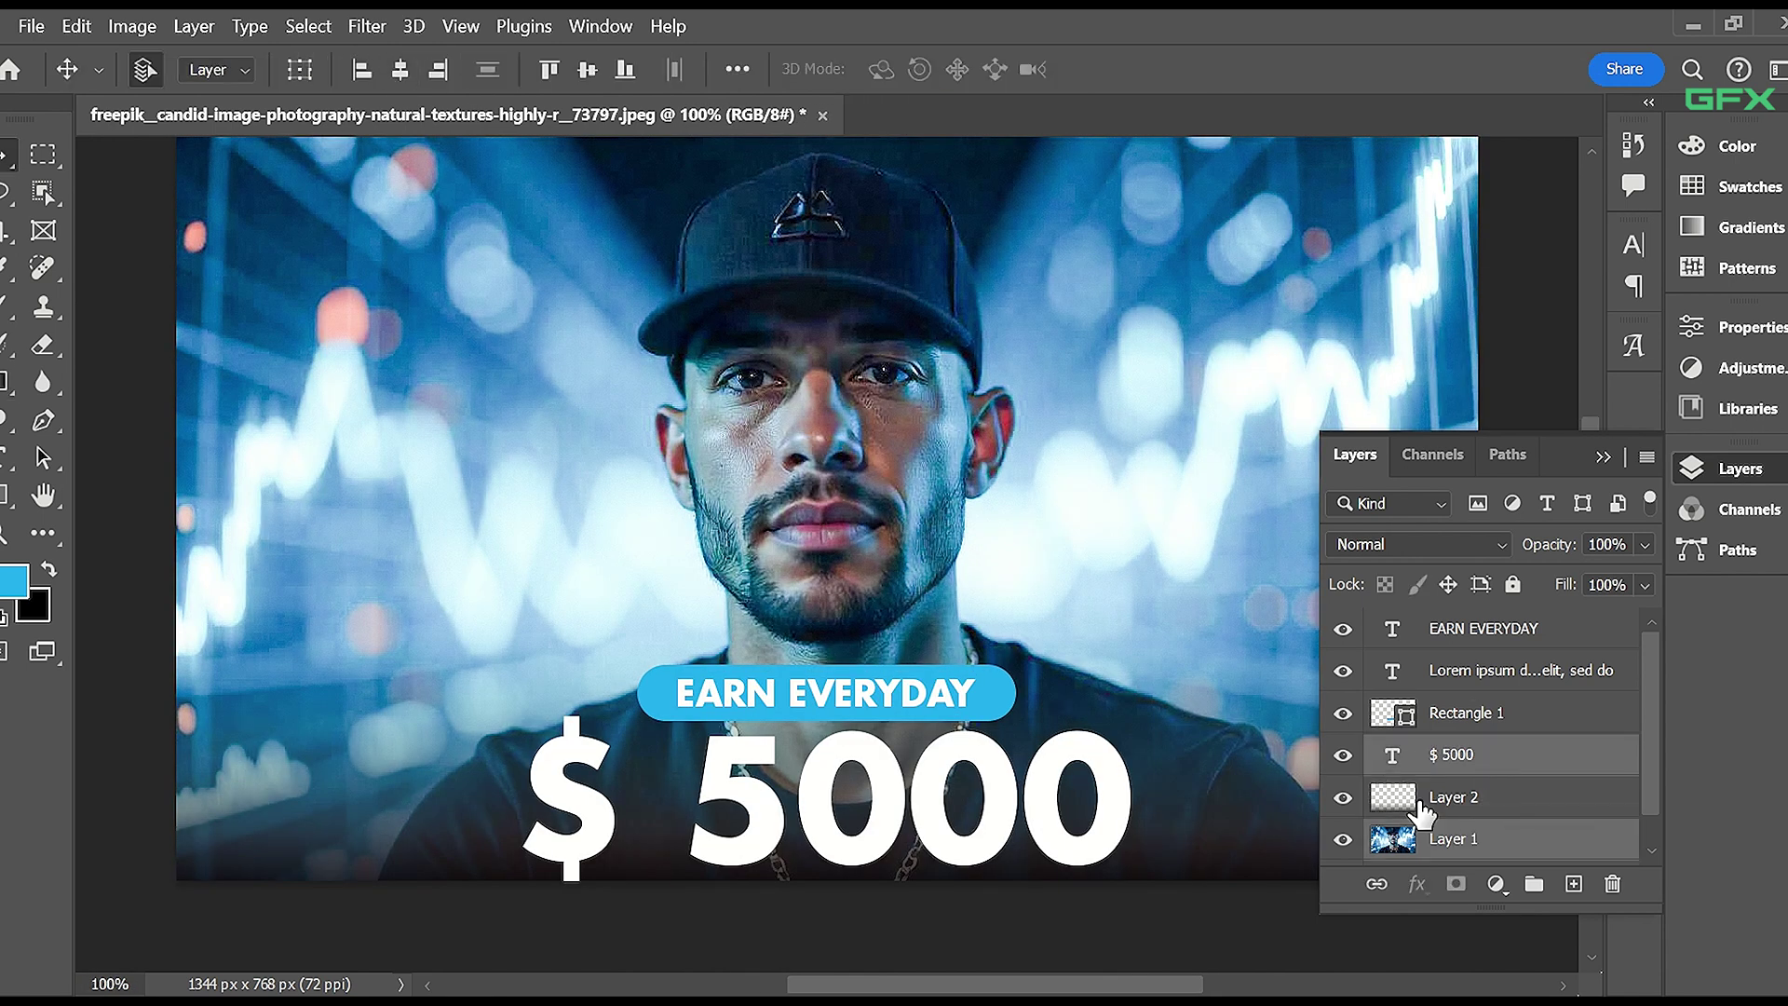
left_click(1481, 713)
left_click(1480, 752, "shift")
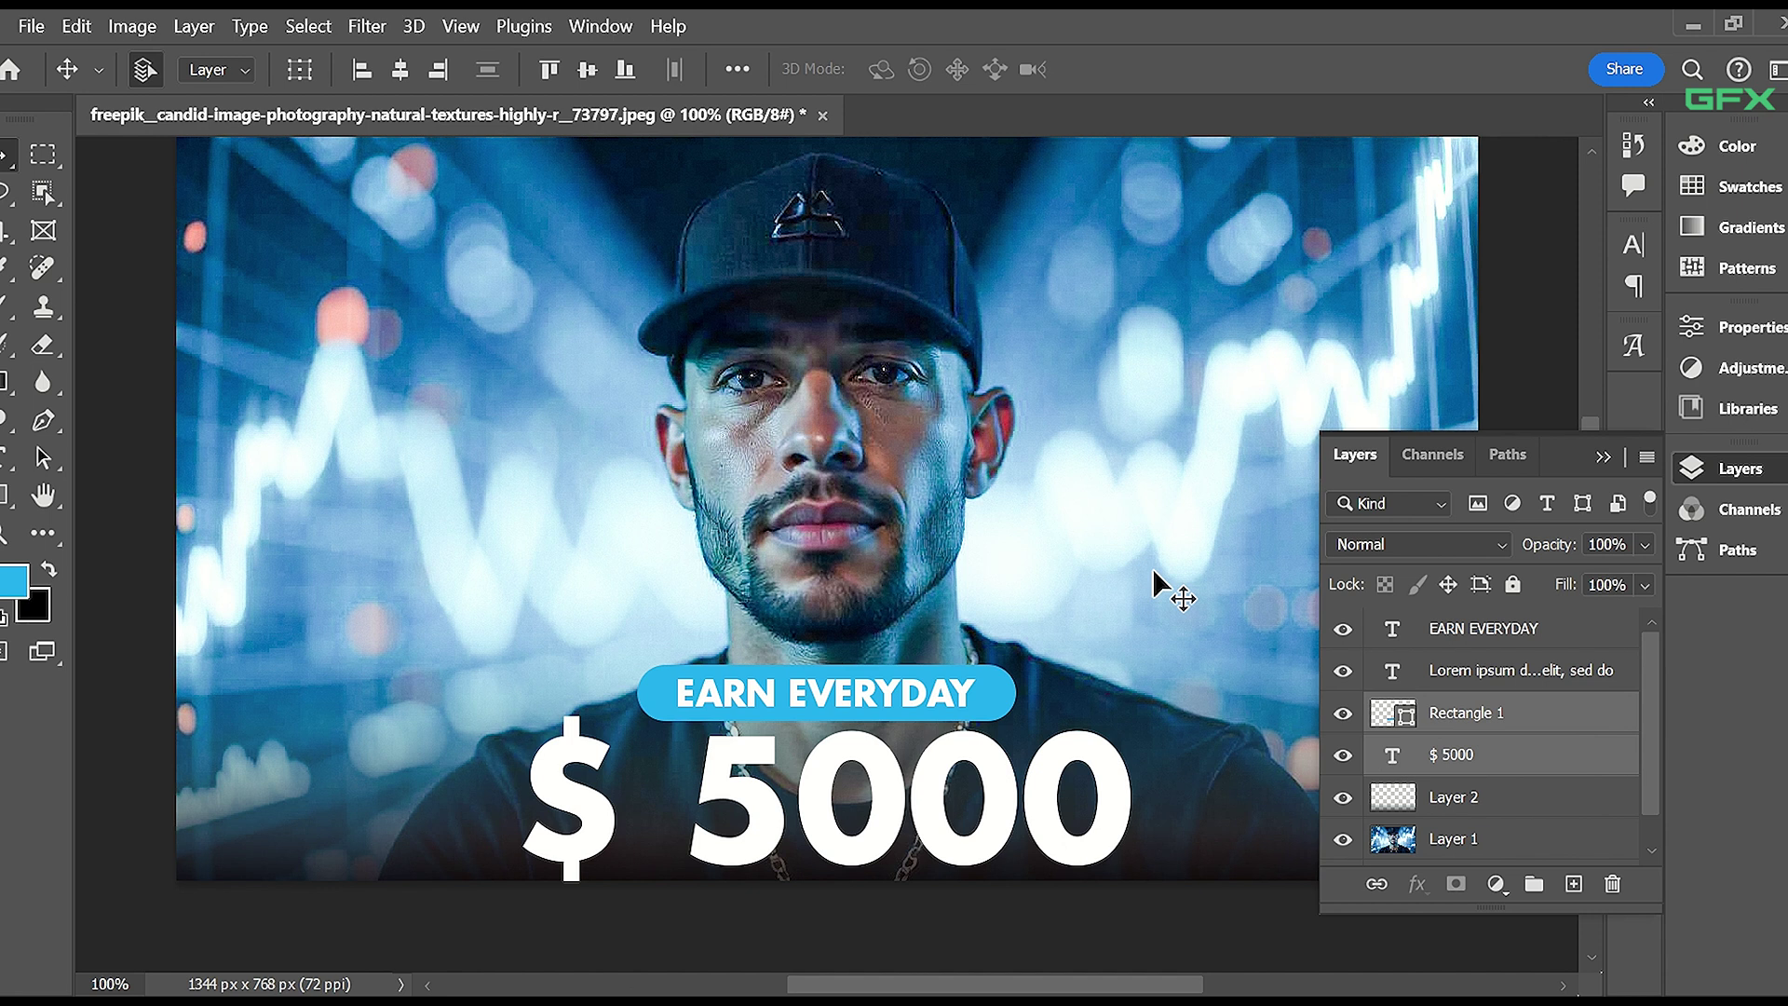
left_click(1467, 629)
scroll(1492, 718, "down", 2)
left_click(1475, 808, "shift")
right_click(1475, 809)
left_click(1596, 940)
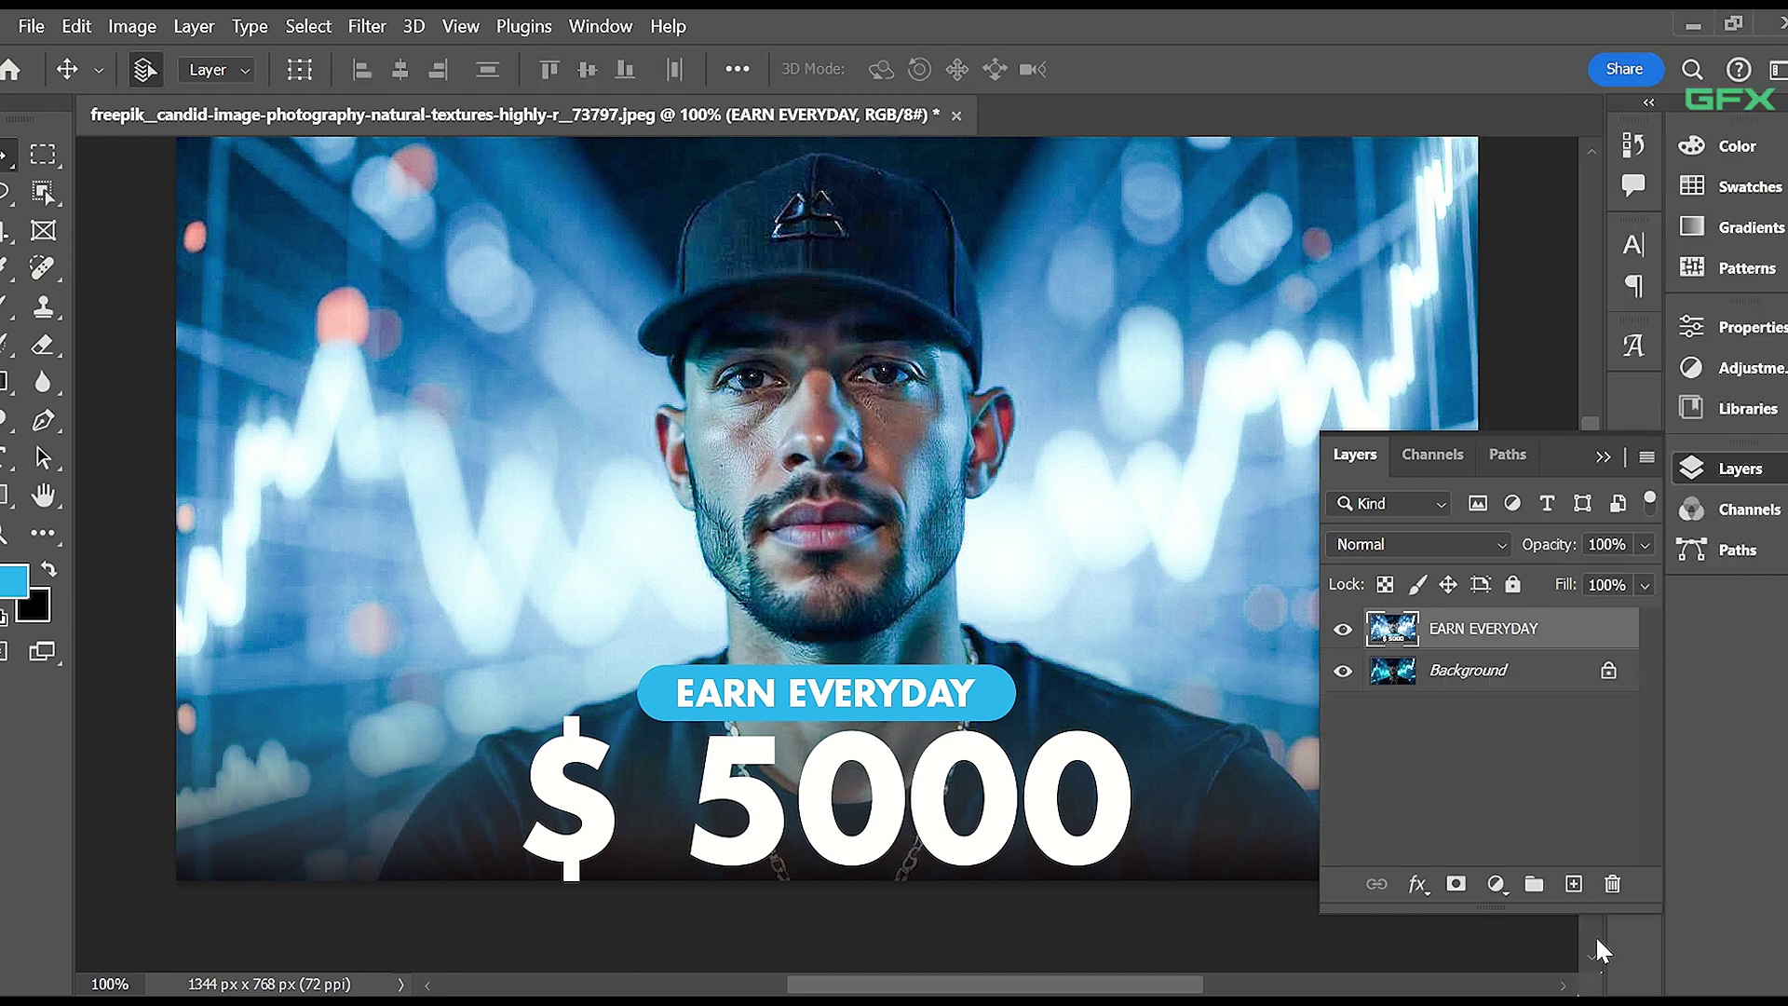
Export the finished thumbnail as a JPG at 1344 × 768 px.
key("ctrl+minus")
left_click(30, 26)
mouse_move(104, 512)
left_click(522, 545)
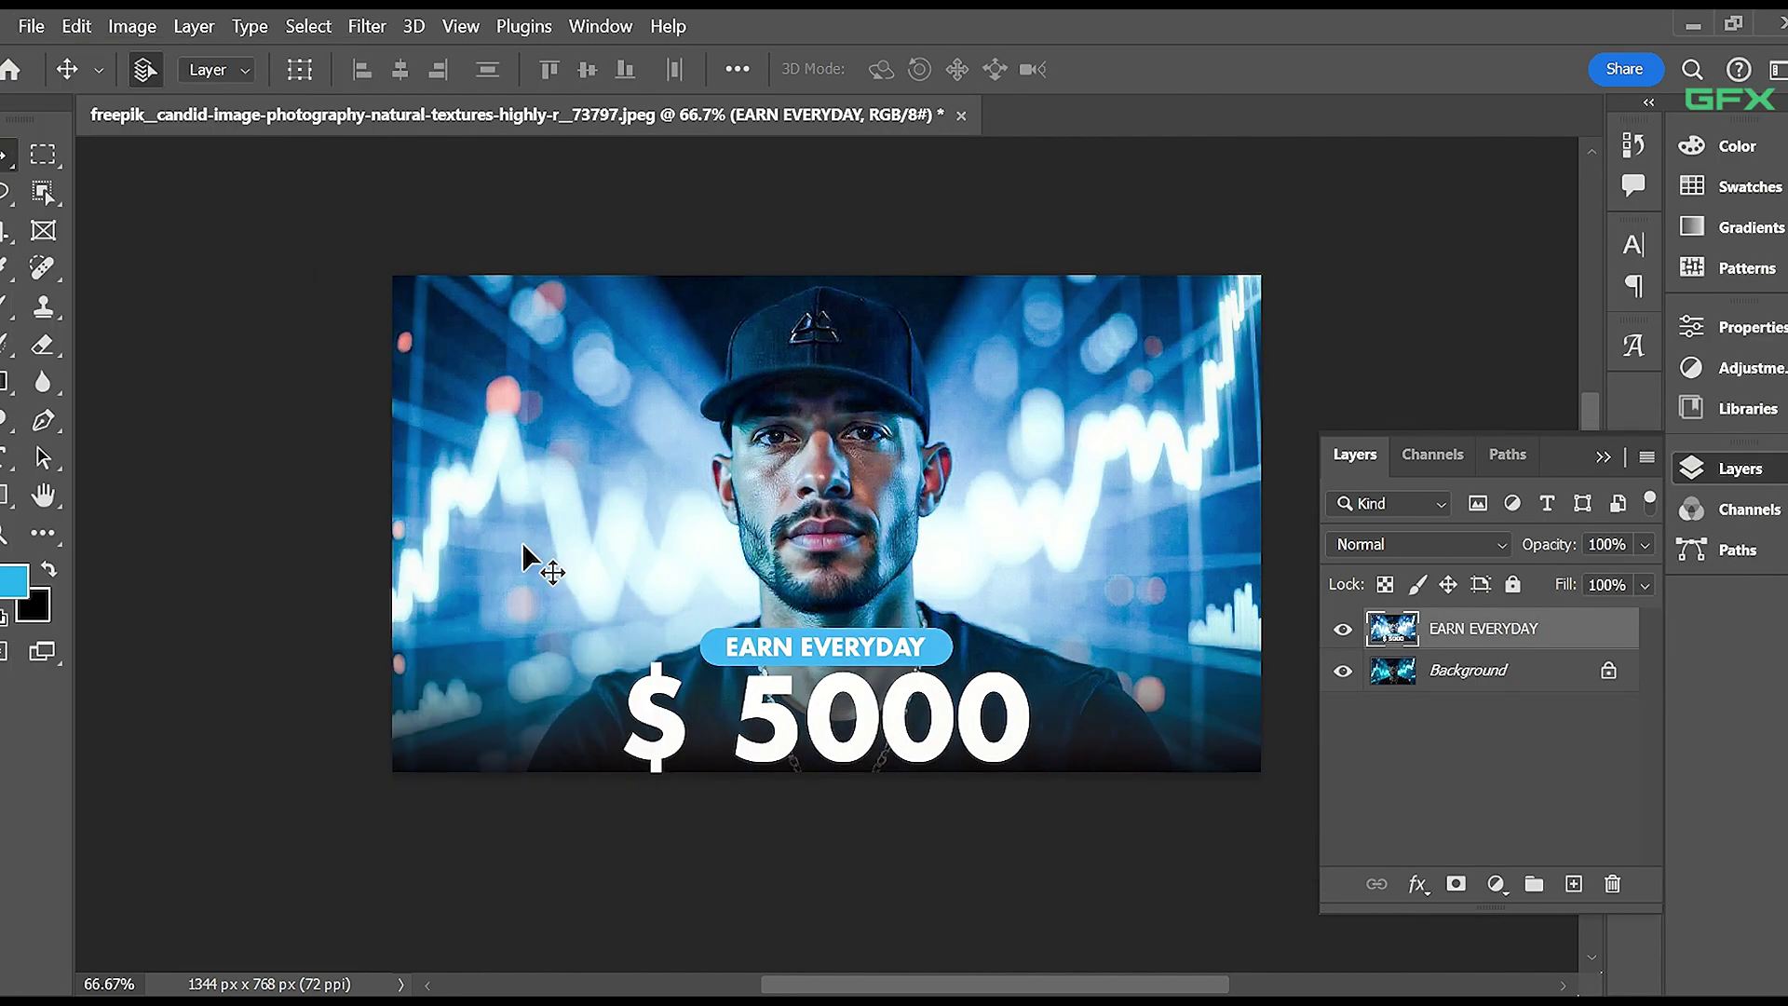
left_click(31, 26)
left_click(522, 546)
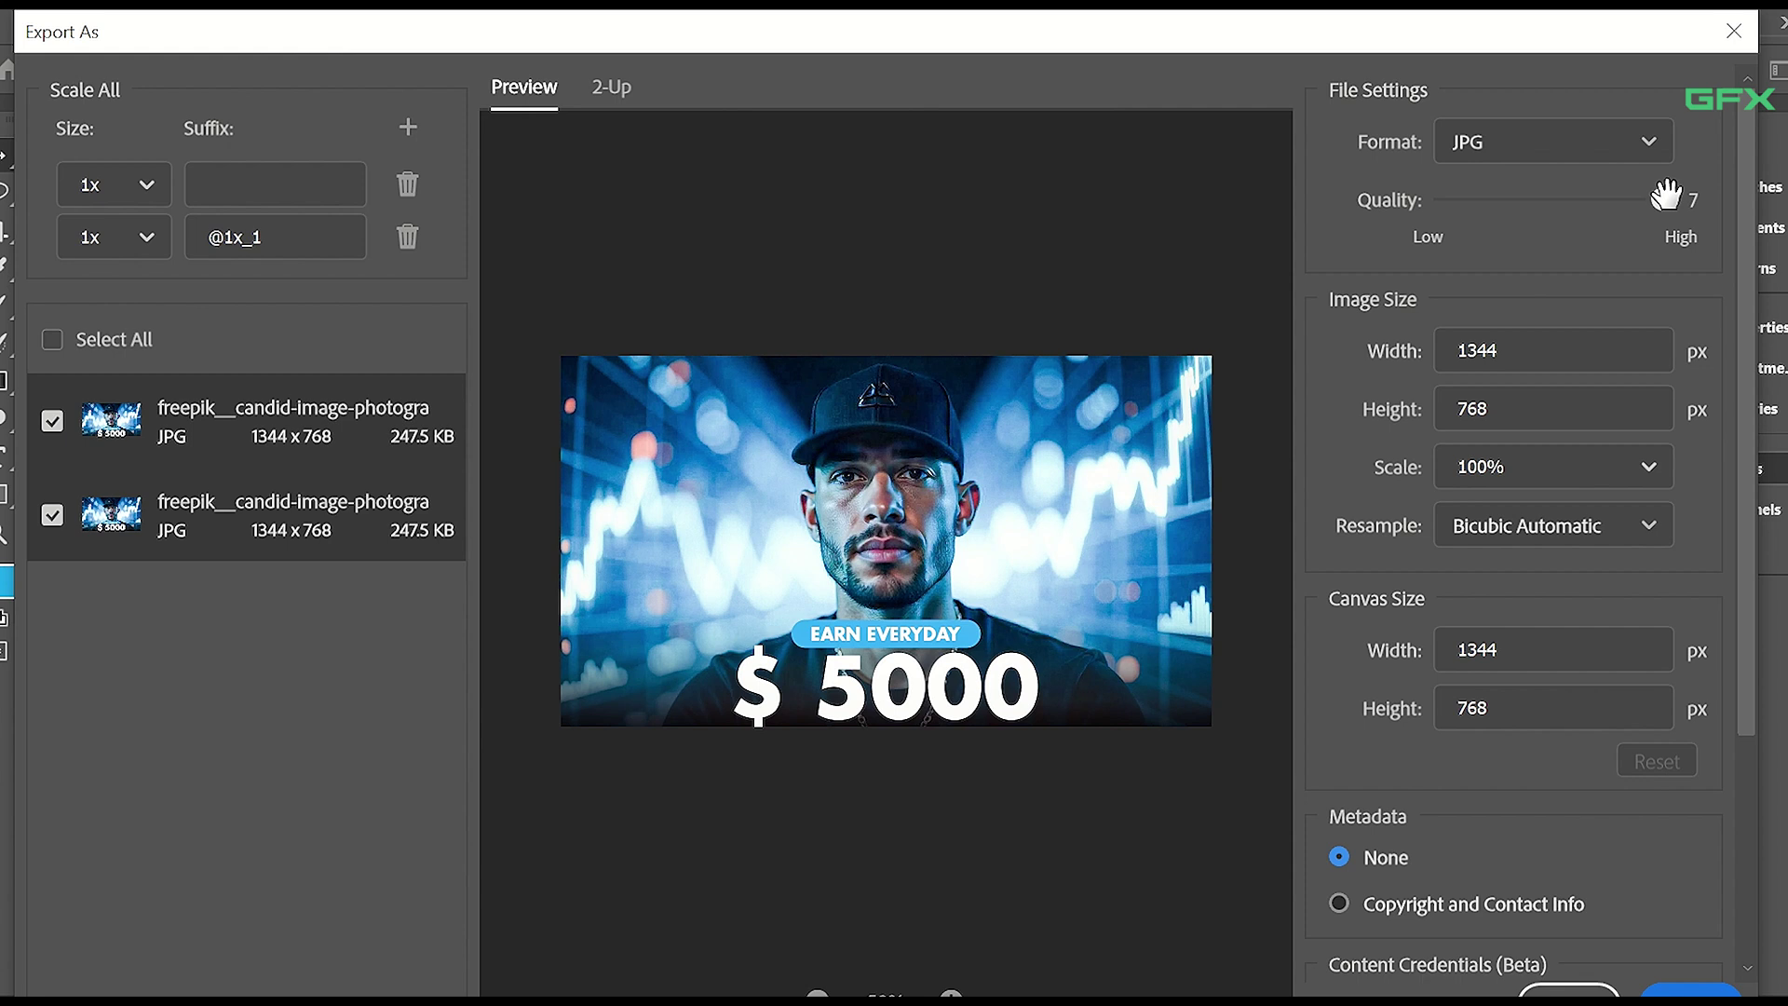
left_click(1675, 993)
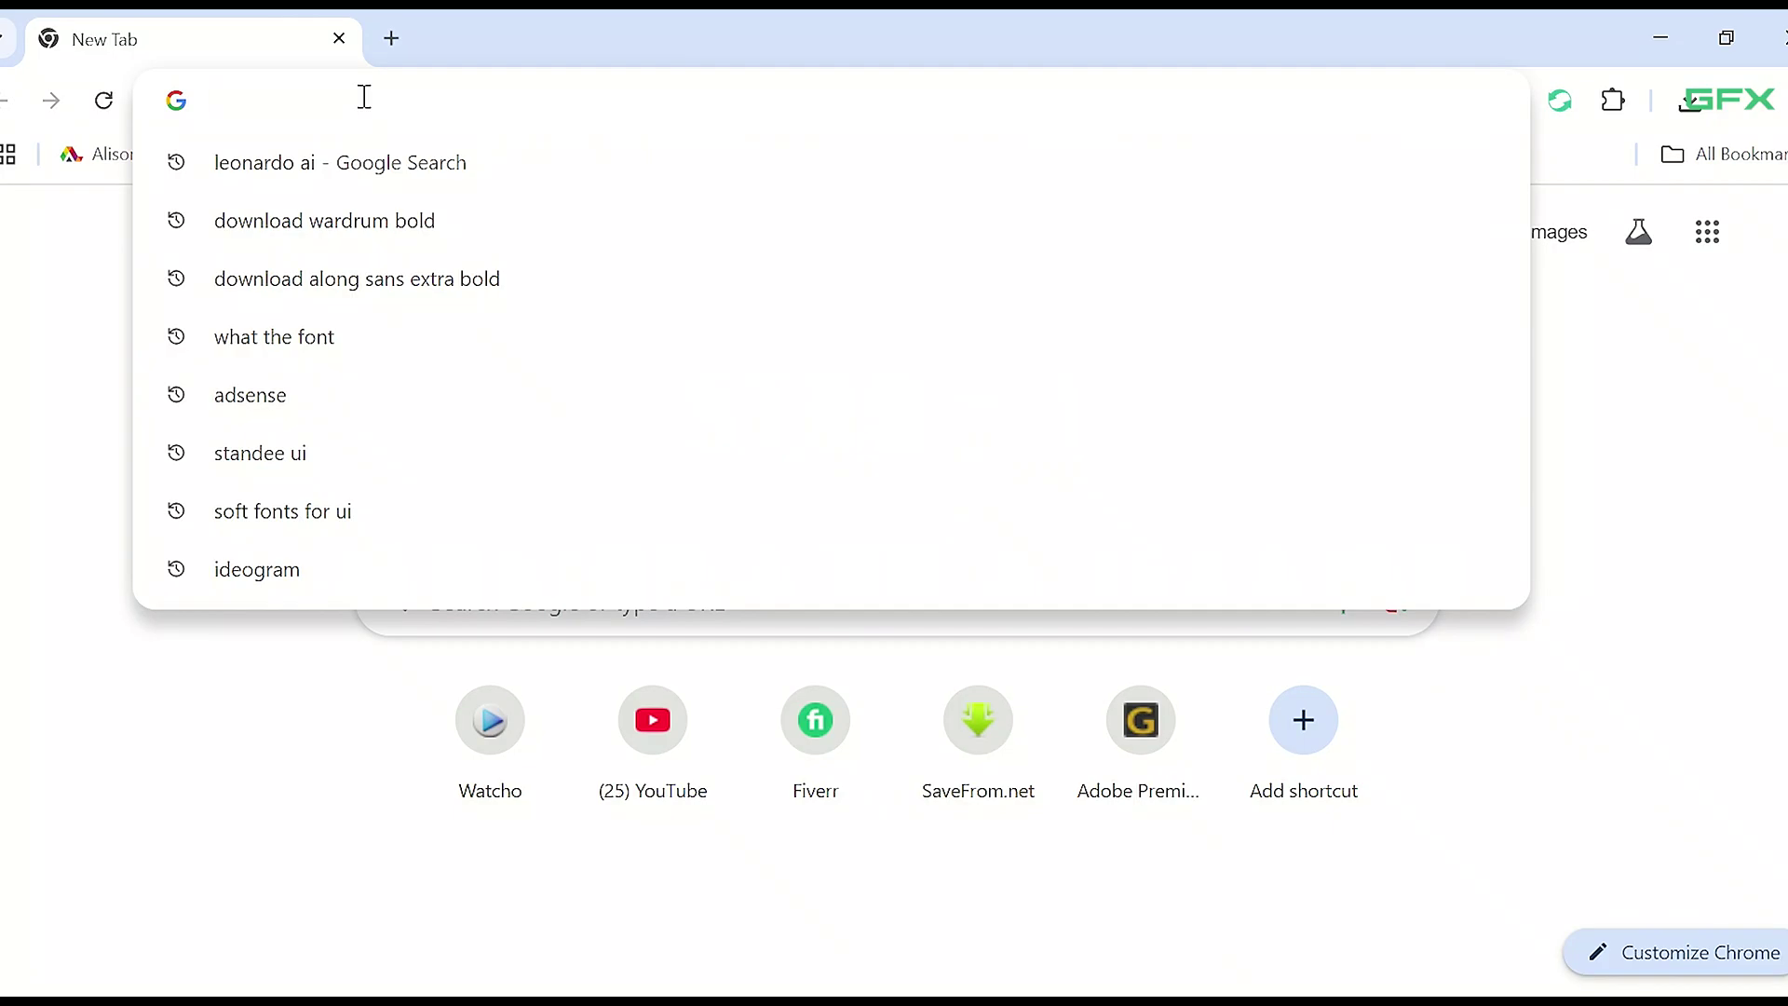
Switch to Chrome, go to leonardo.ai and open its Image Creation tool.
type("leonardo.ai")
key("Return")
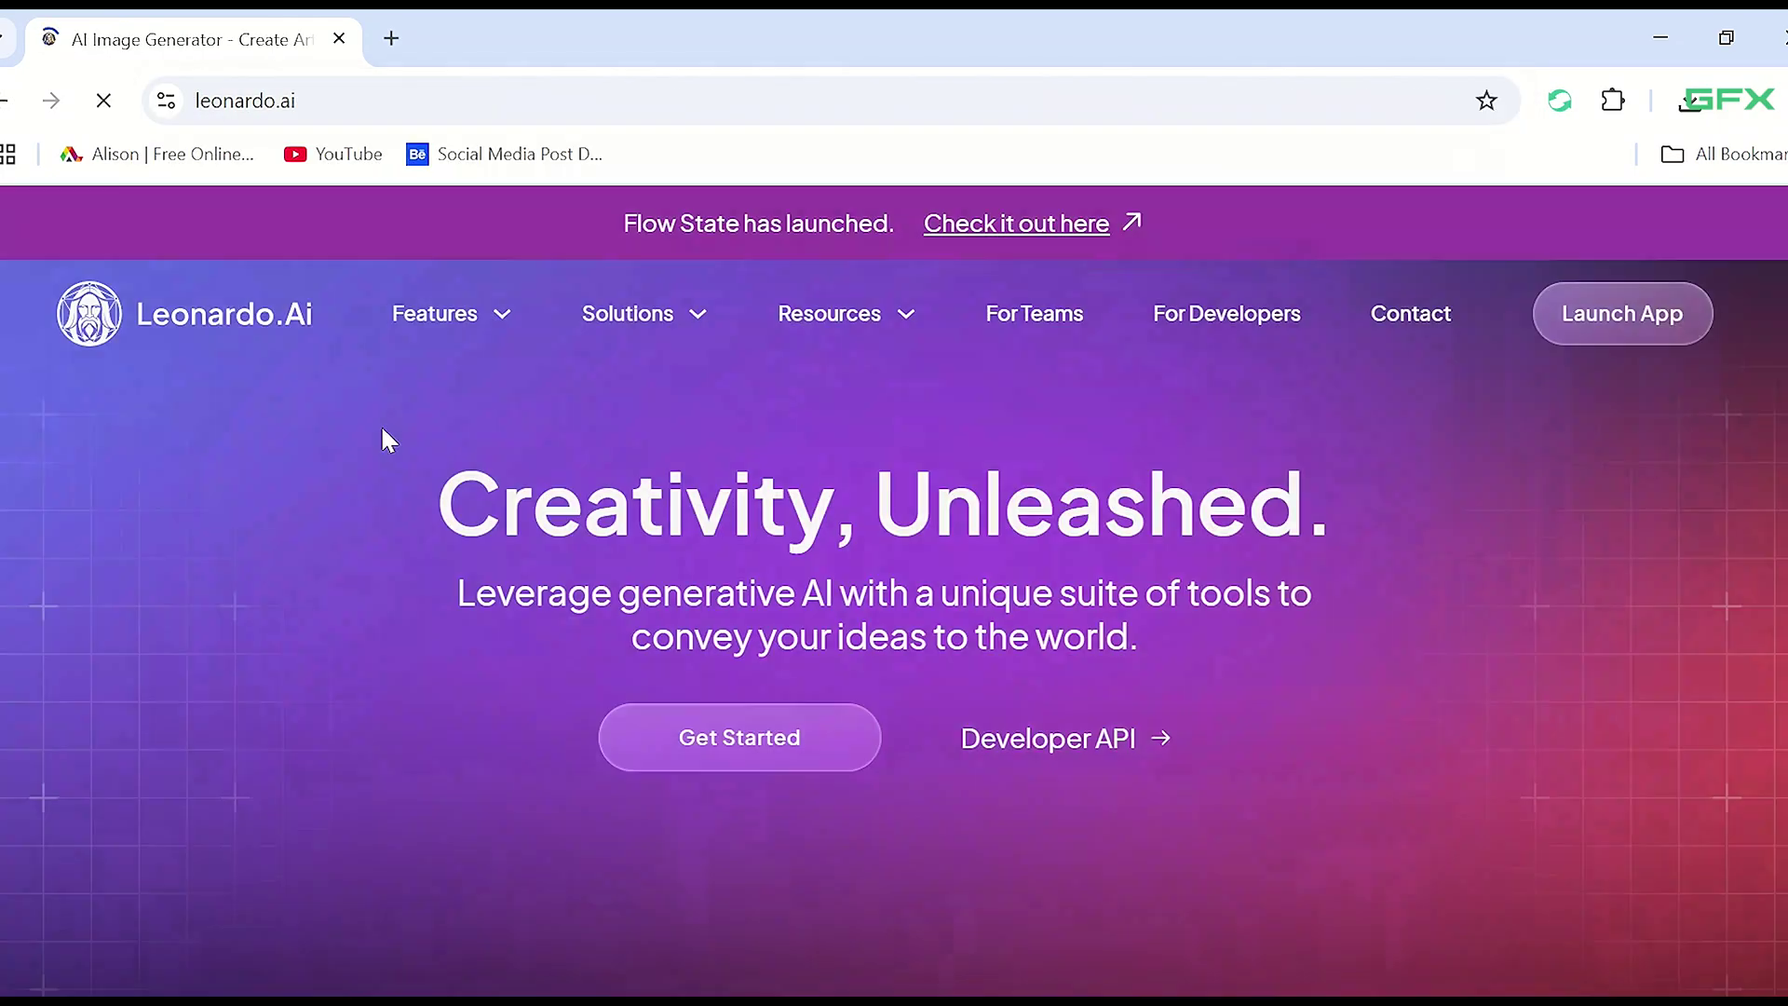
left_click(735, 754)
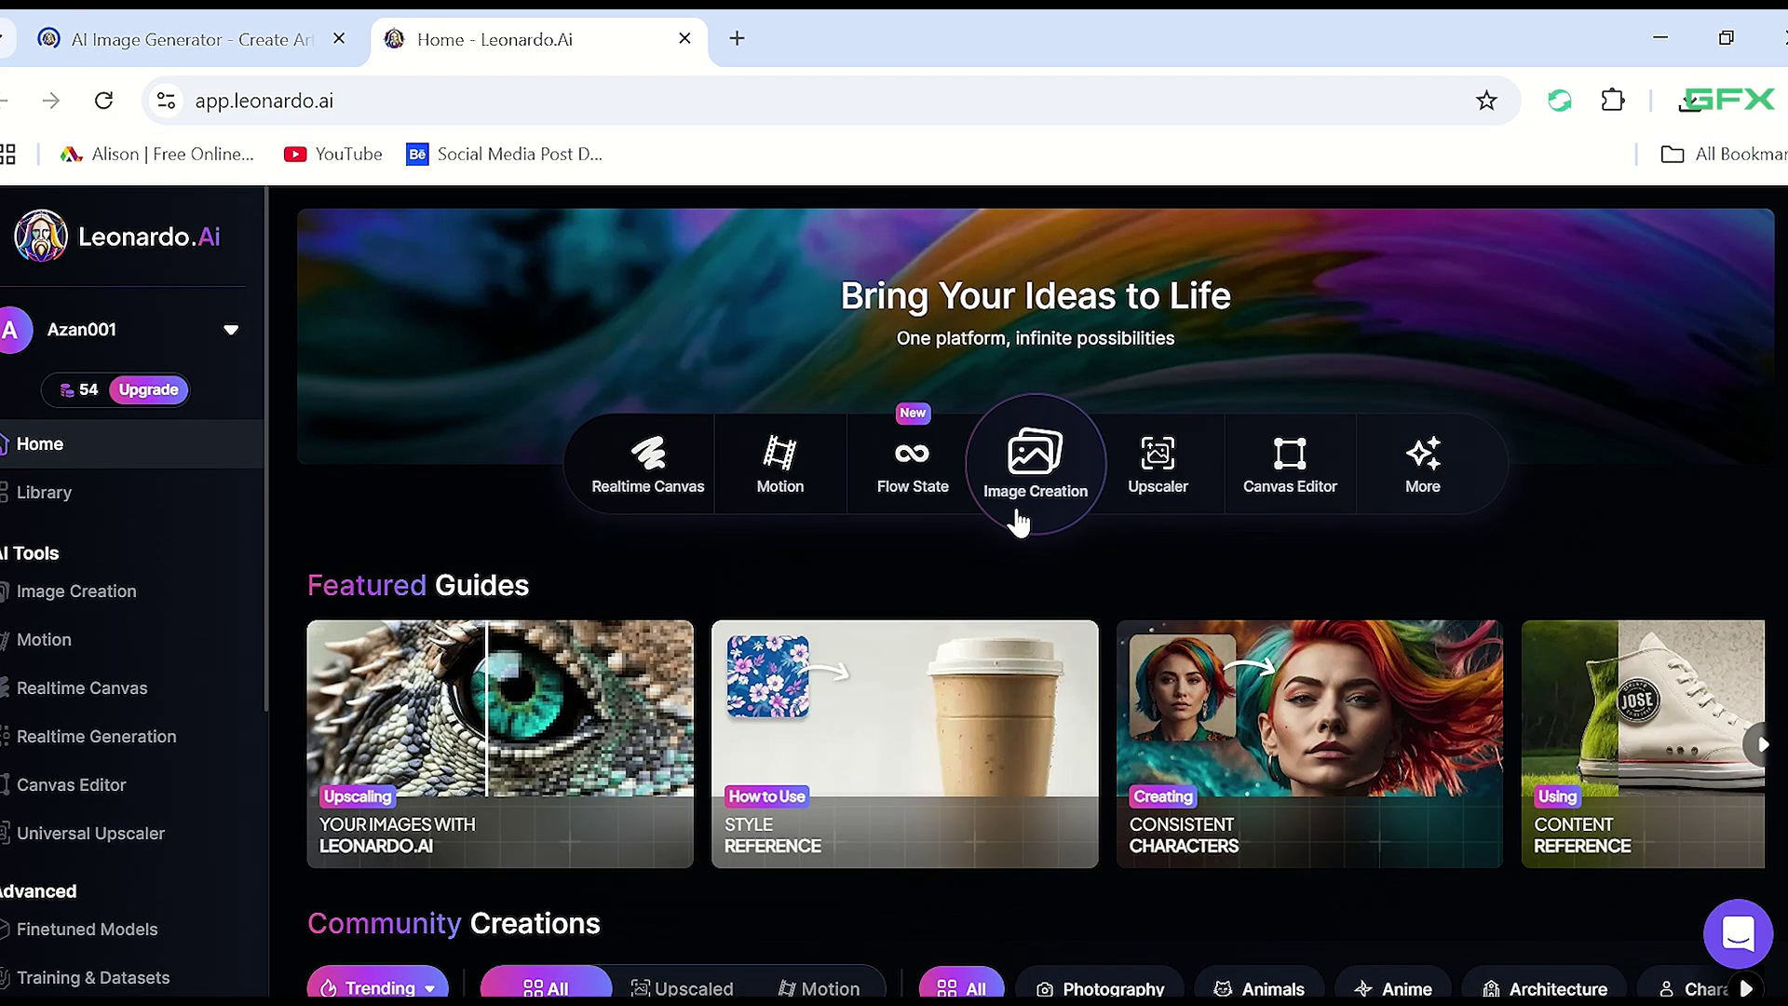
left_click(1015, 513)
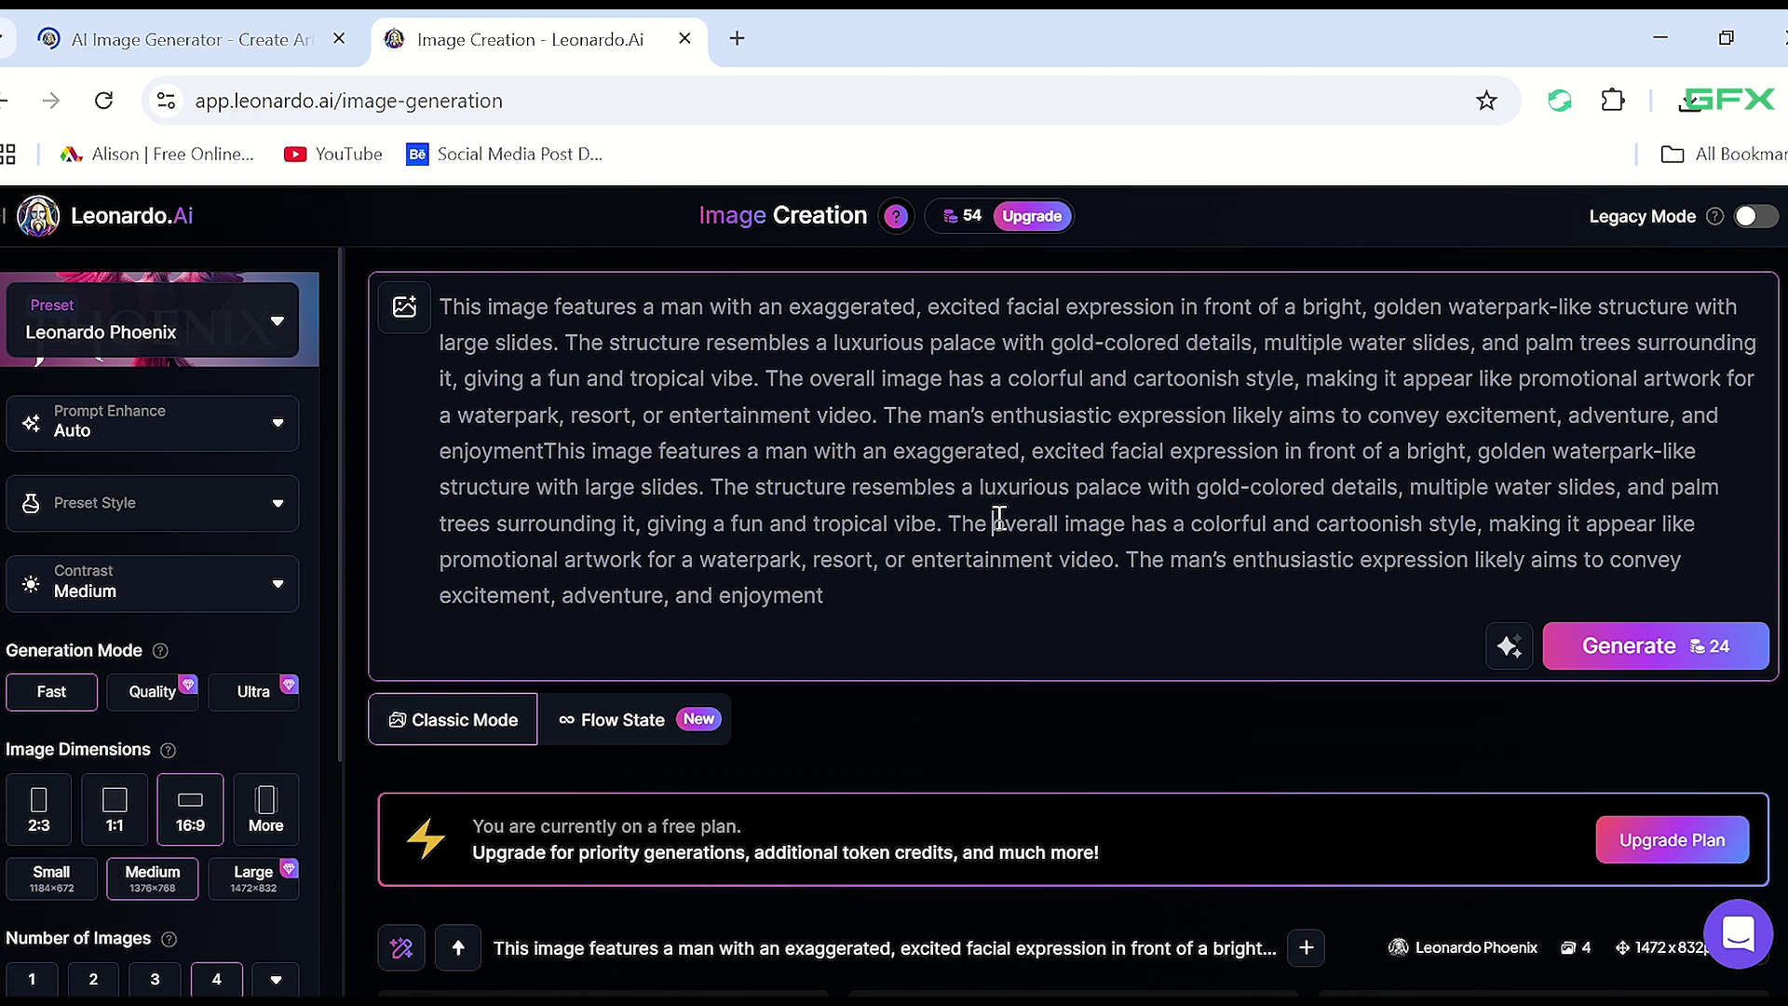
Replace the old prompt with the copied description of the cheerful straw-hat man and generate four 16:9 images using Leonardo Phoenix.
triple_click(1000, 515)
right_click(999, 515)
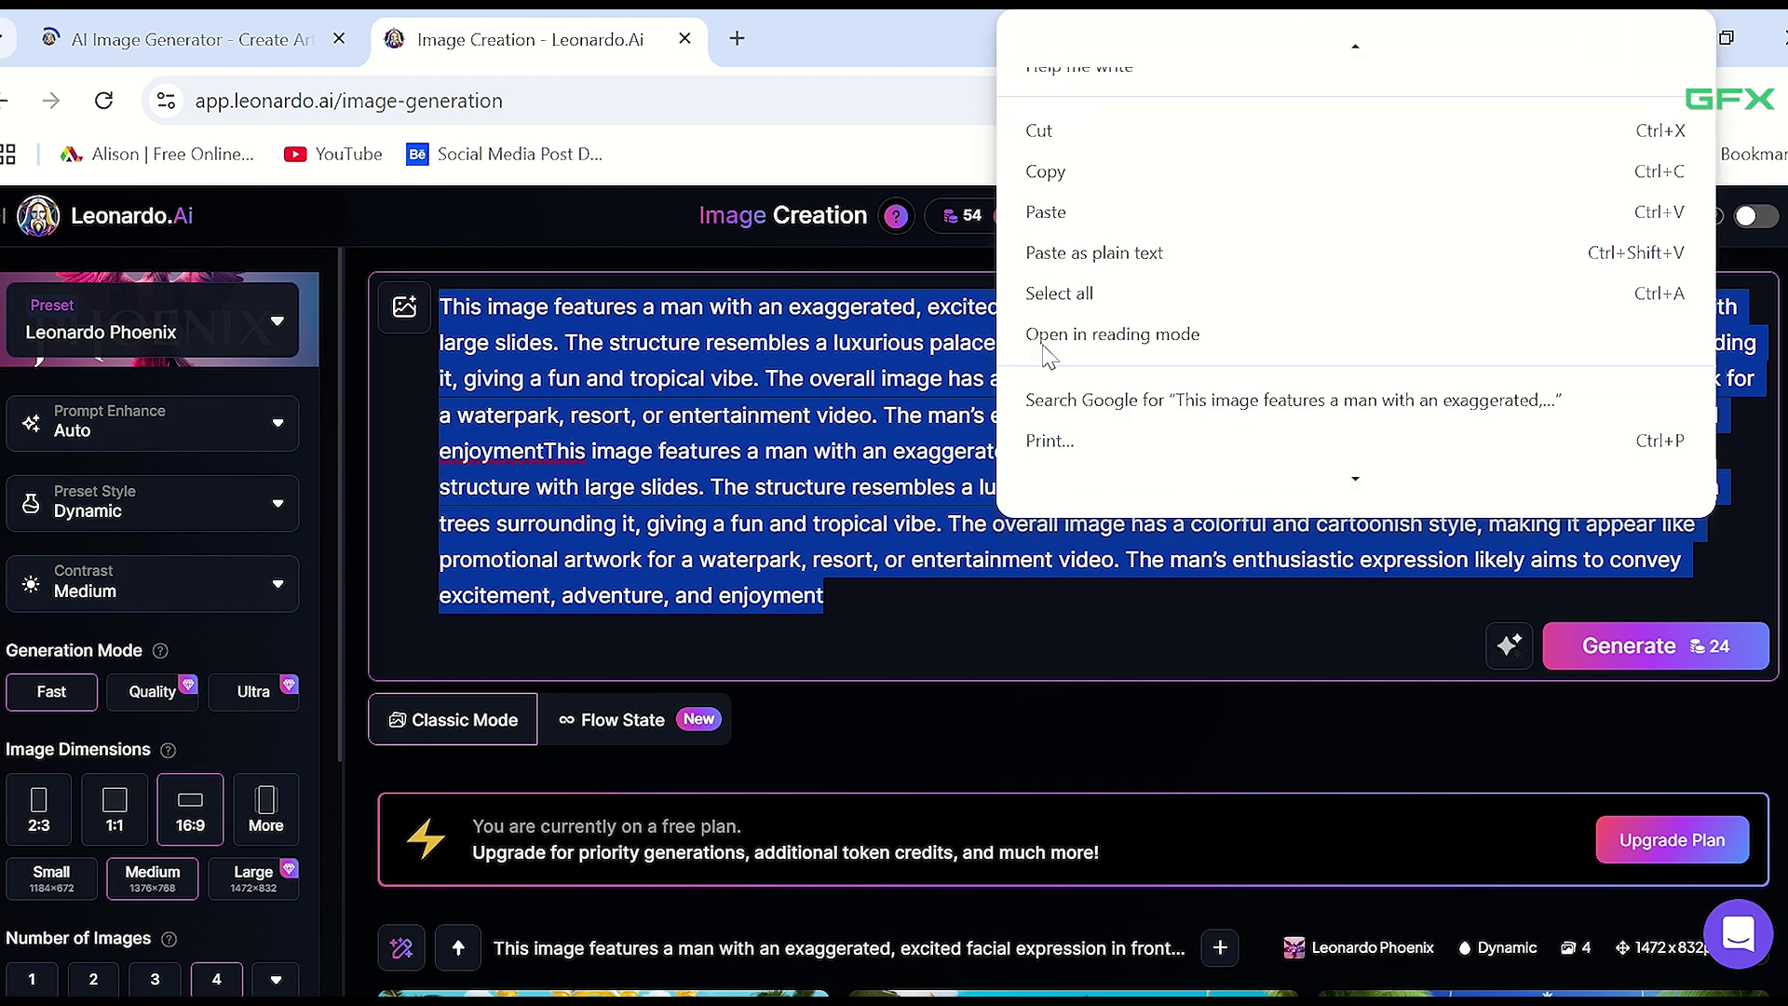
left_click(1043, 207)
left_click(260, 357)
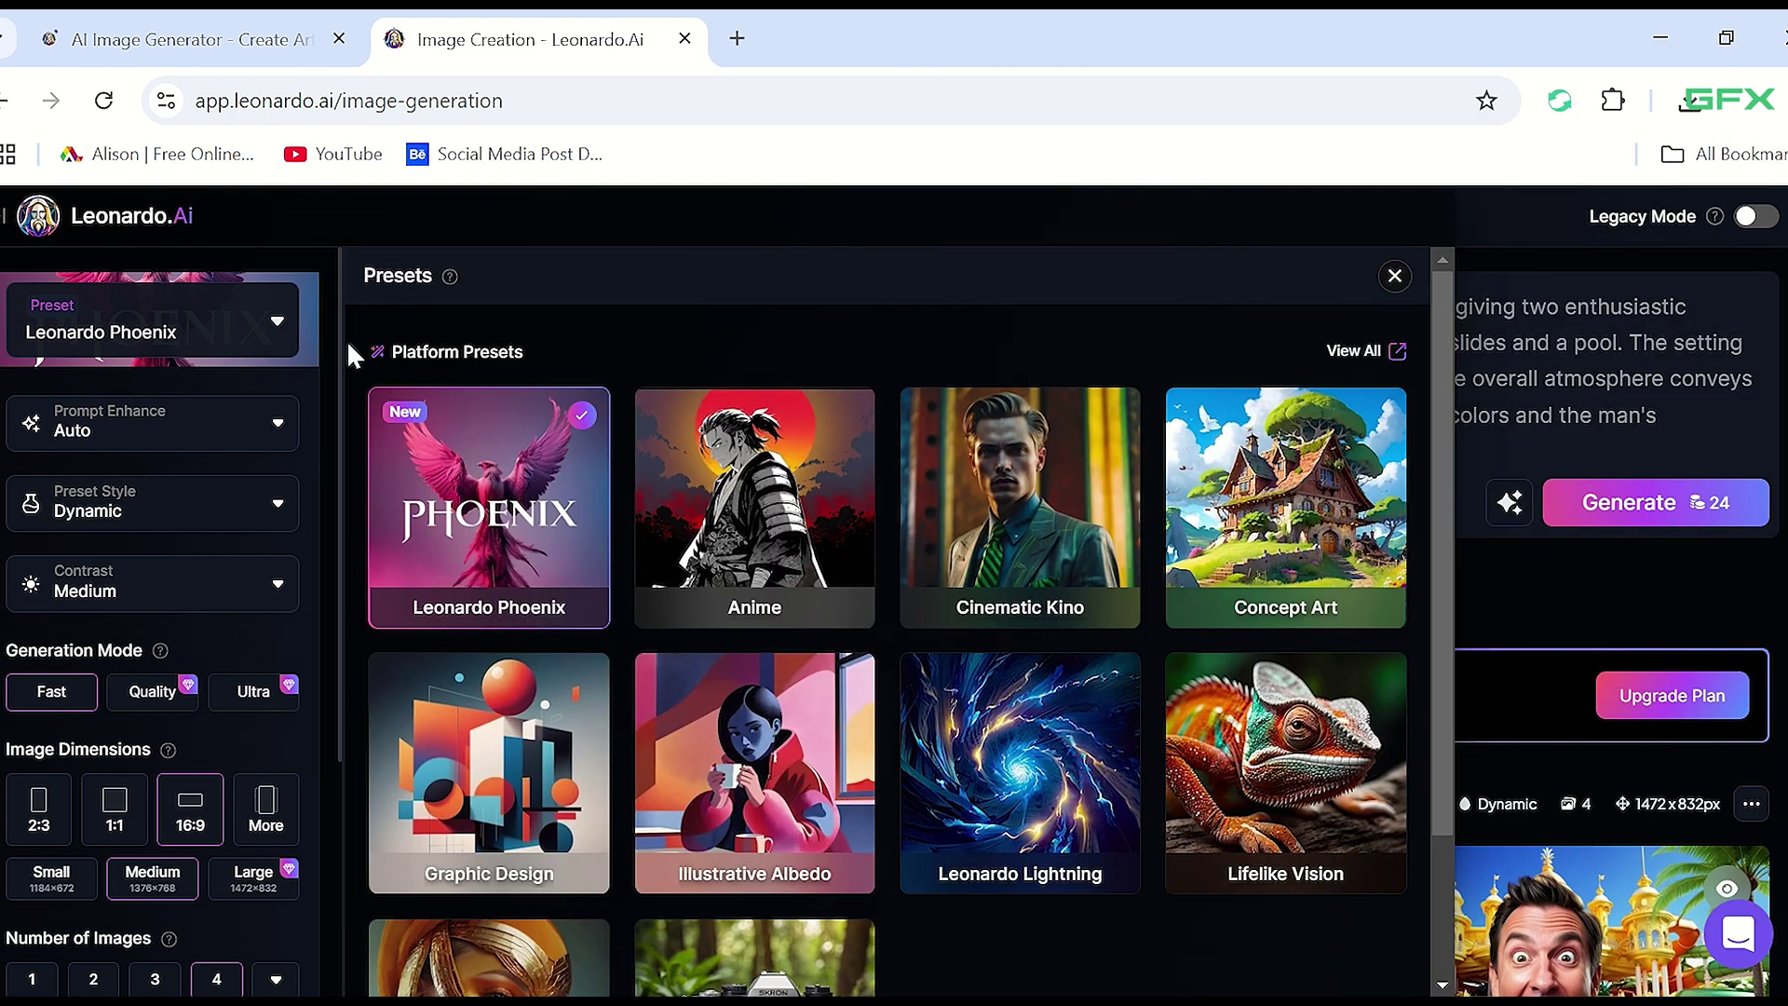
left_click(1629, 512)
scroll(1388, 742, "down", 4)
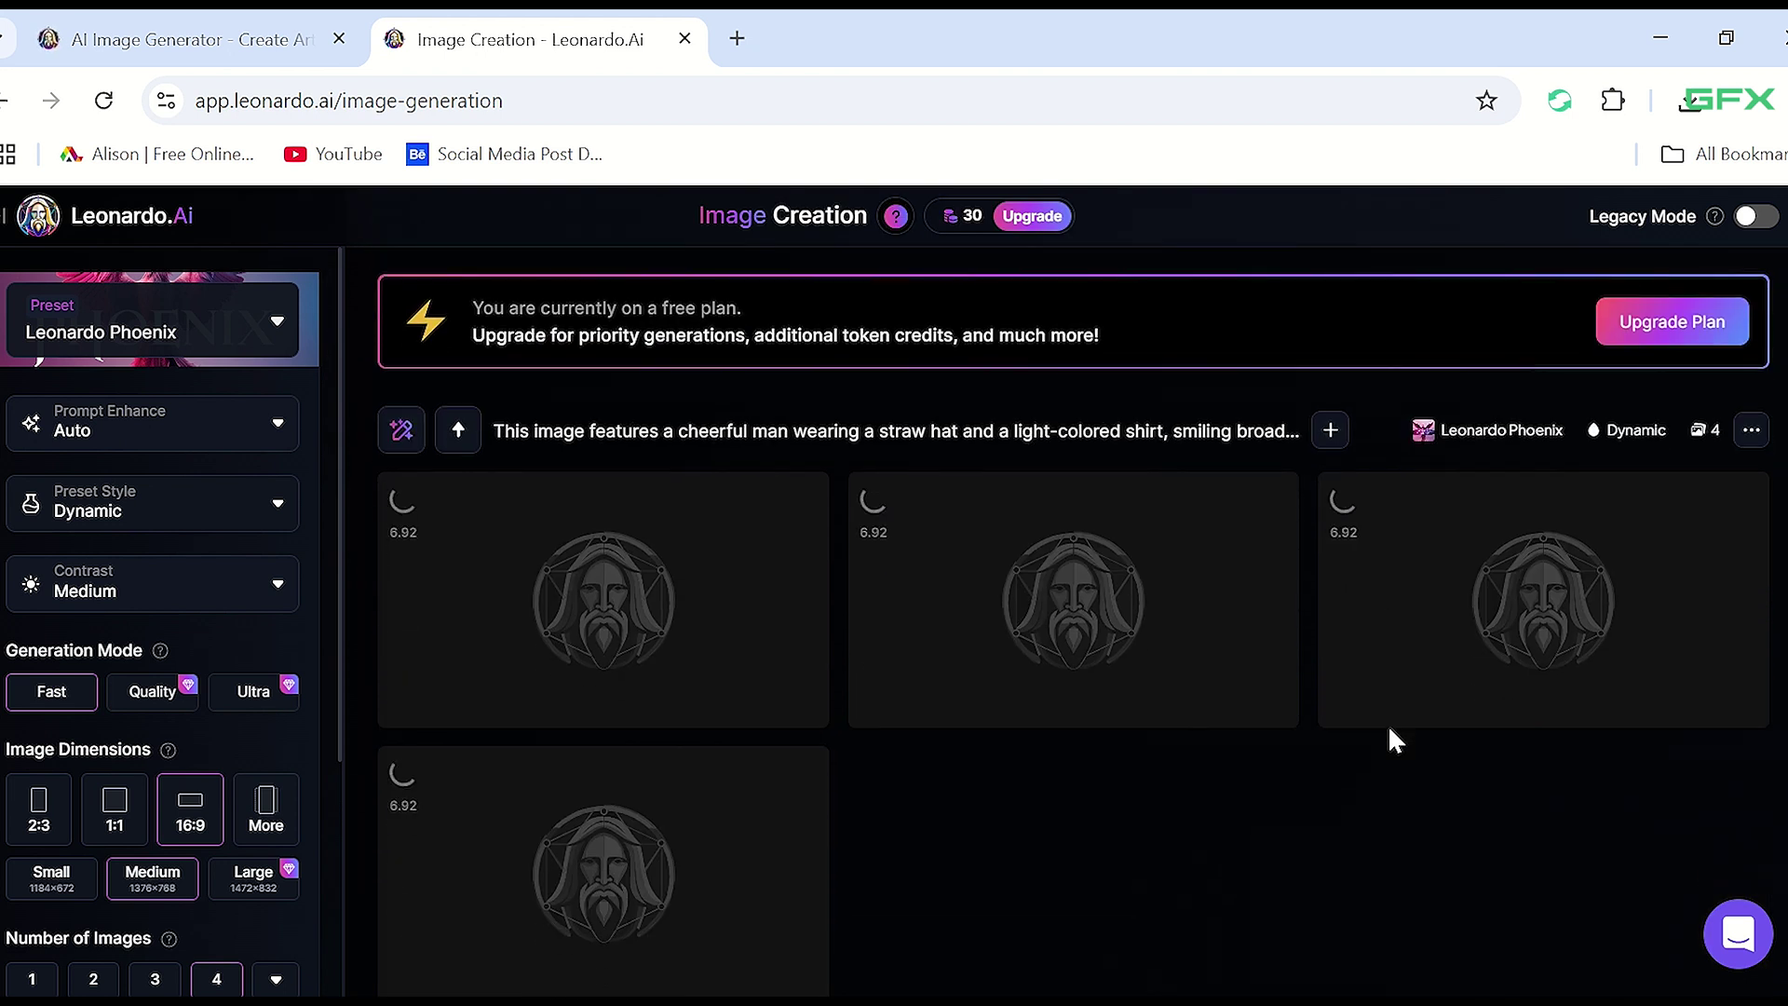
Browse the generated images and download the one of the straw-hat man with blue shoulder straps giving two thumbs up.
left_click(1388, 721)
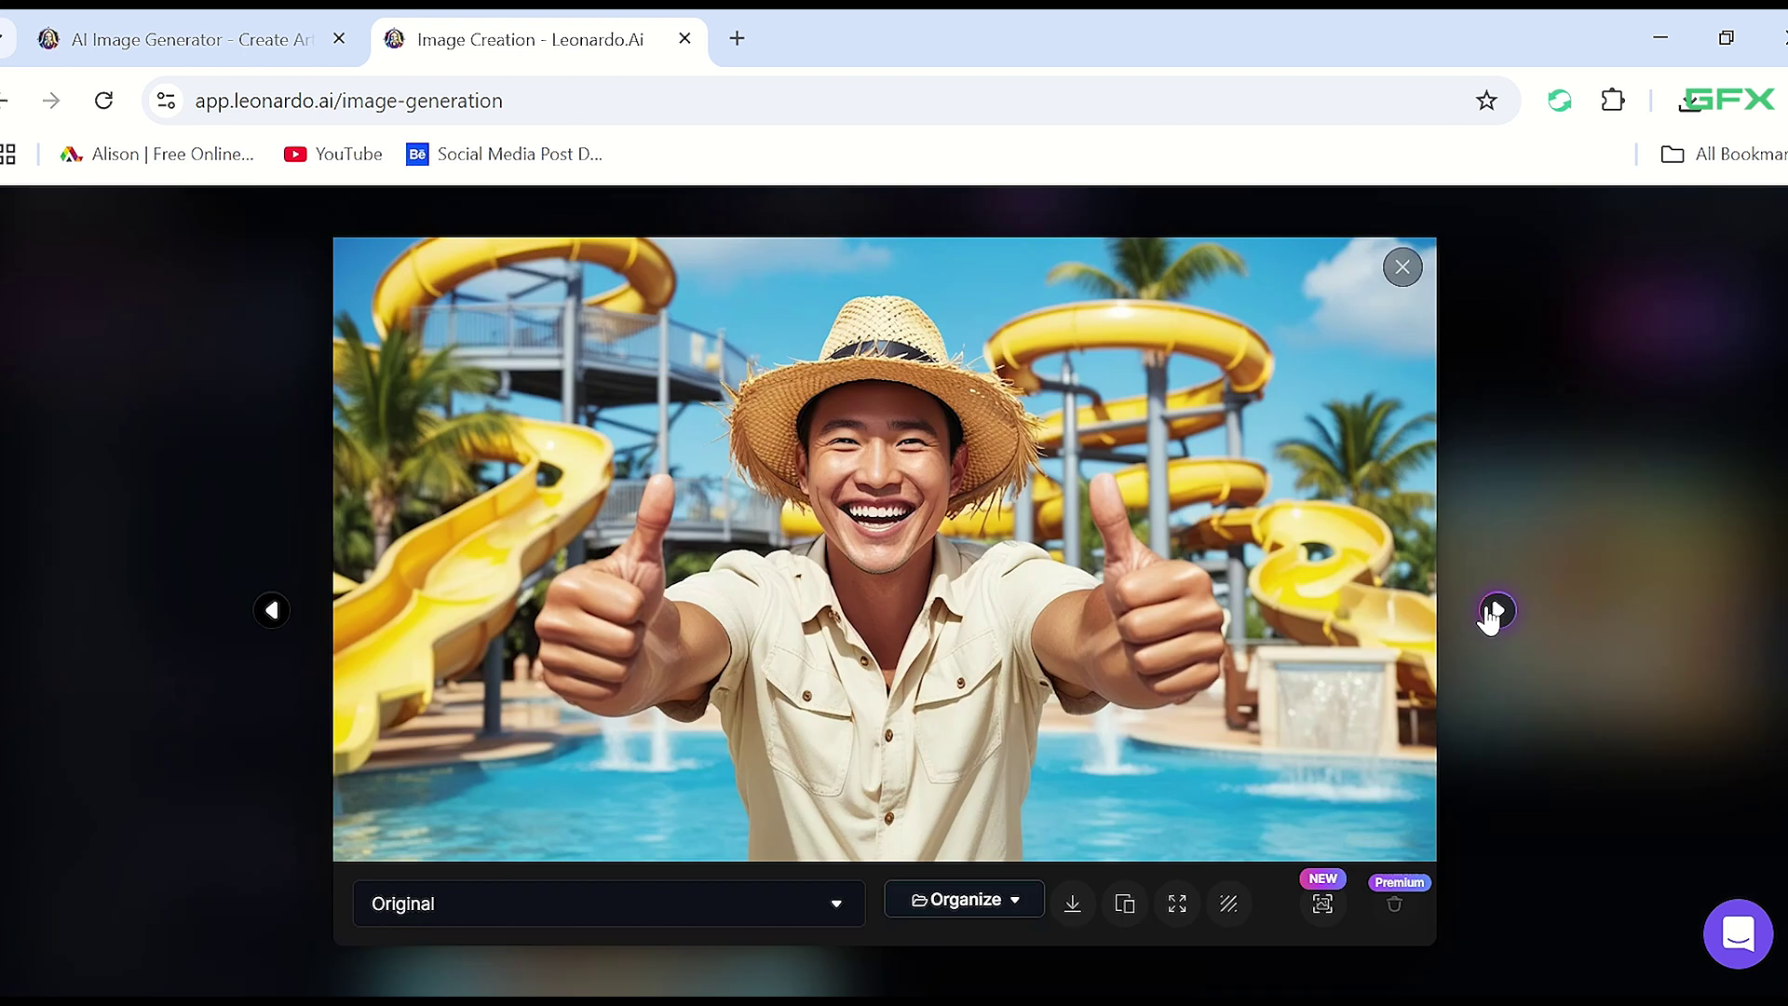
left_click(1495, 611)
left_click(1497, 611)
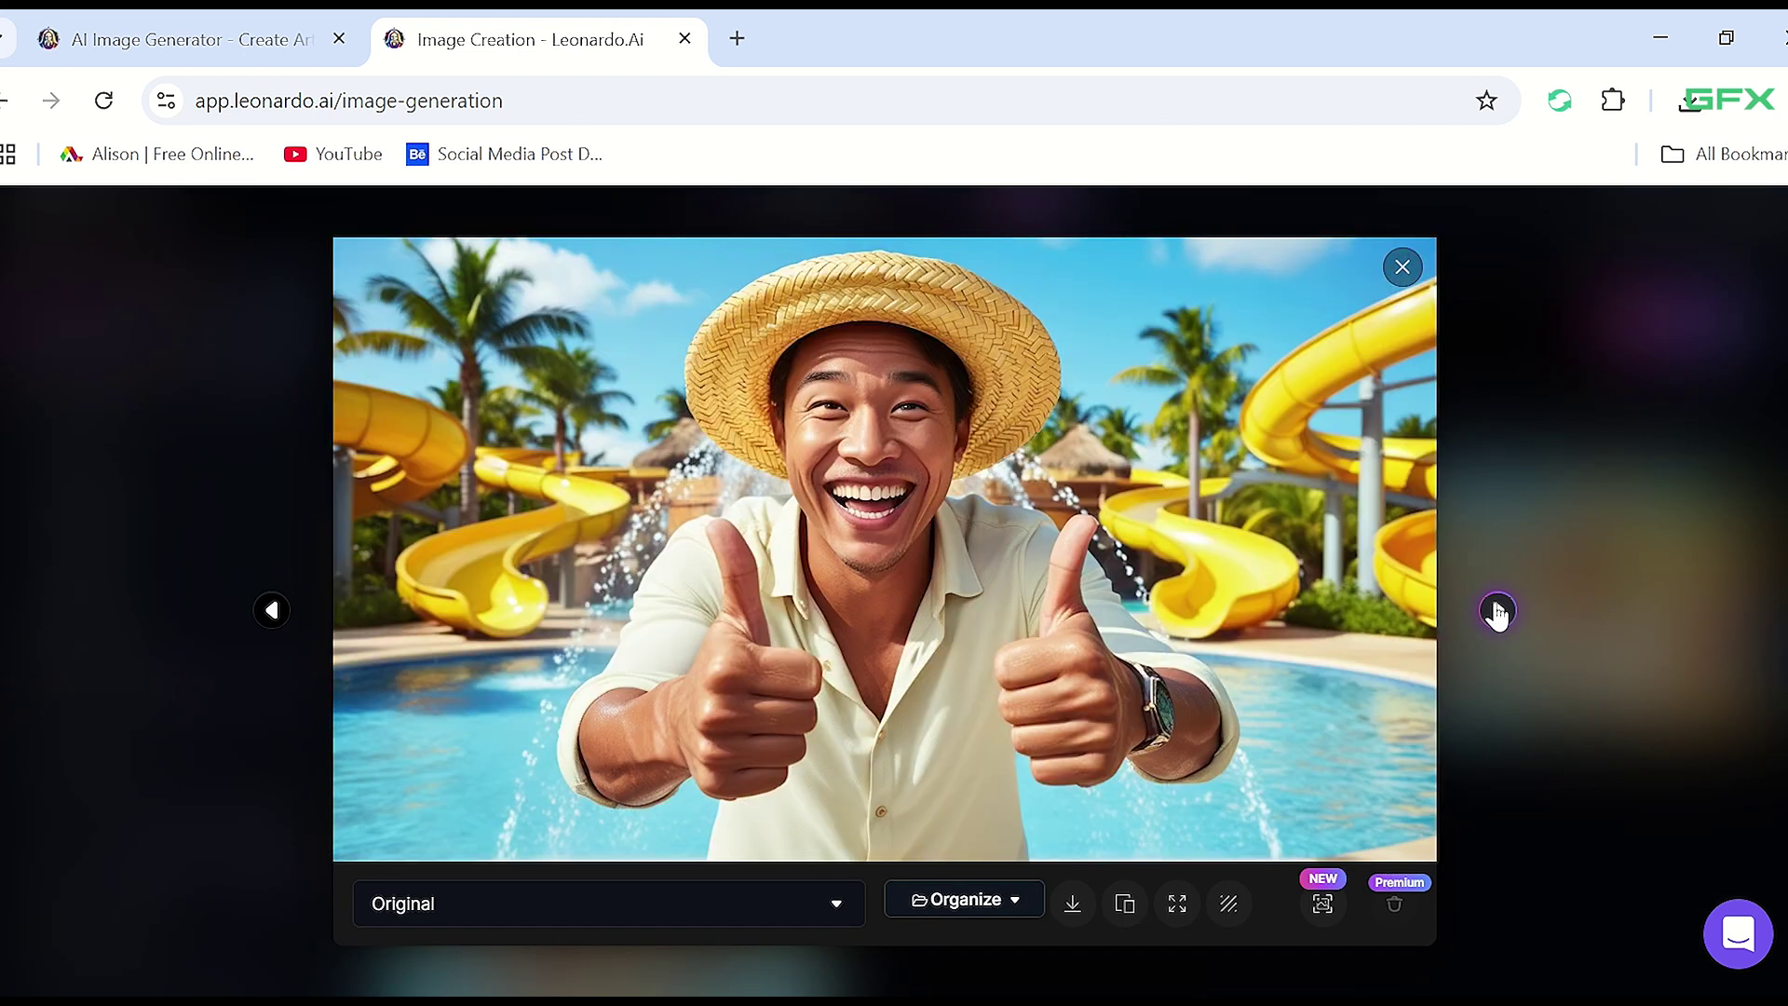
left_click(1496, 611)
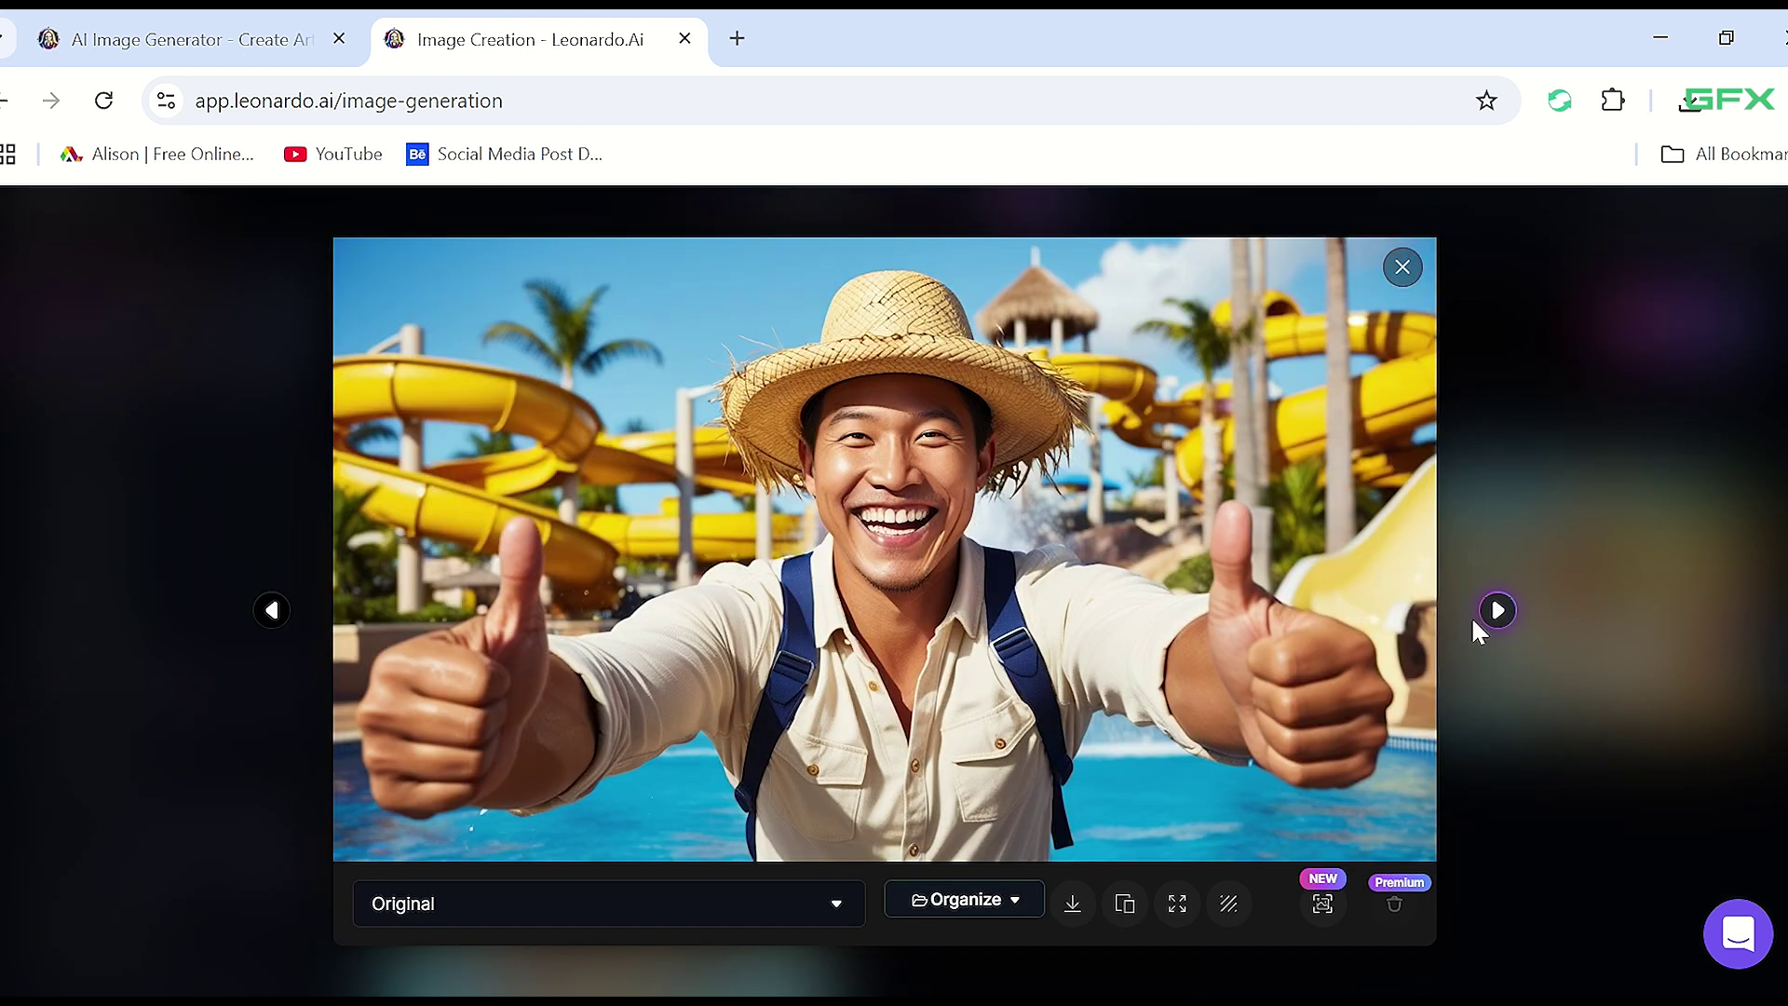
left_click(1071, 908)
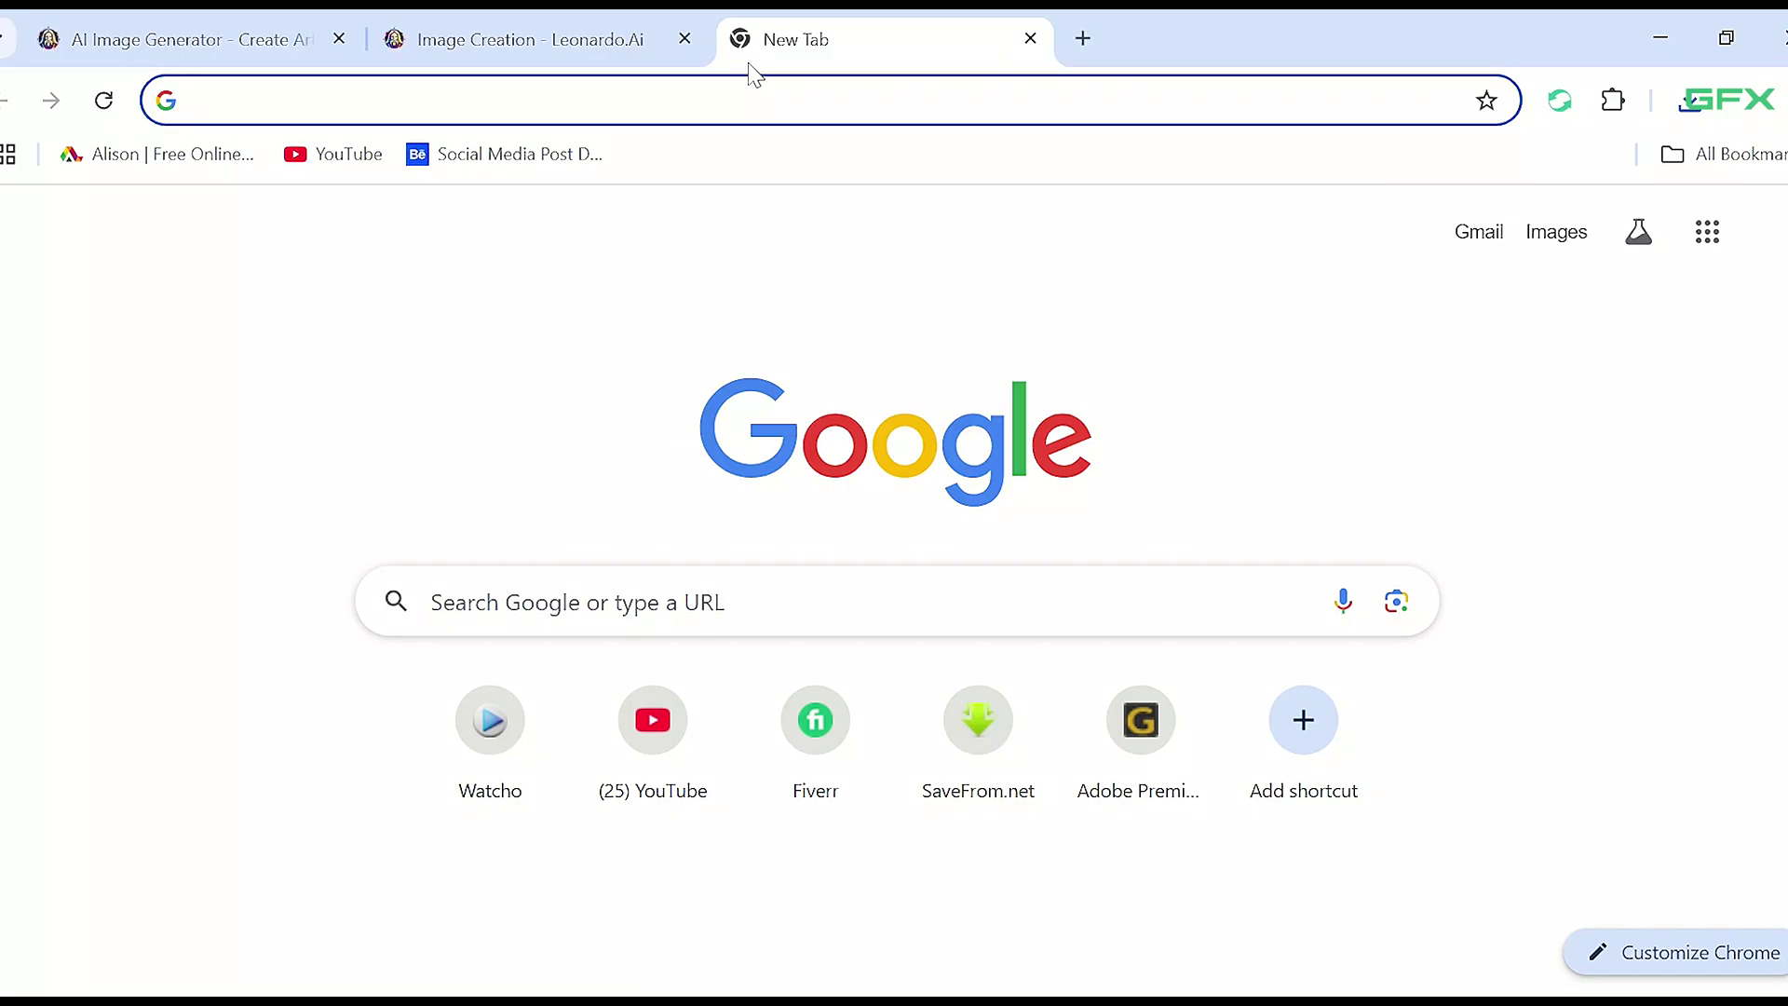
Search the web for "remaker ai face swap" and open Remaker AI's free face swap page at remaker.ai/face-swap-free.
left_click(751, 97)
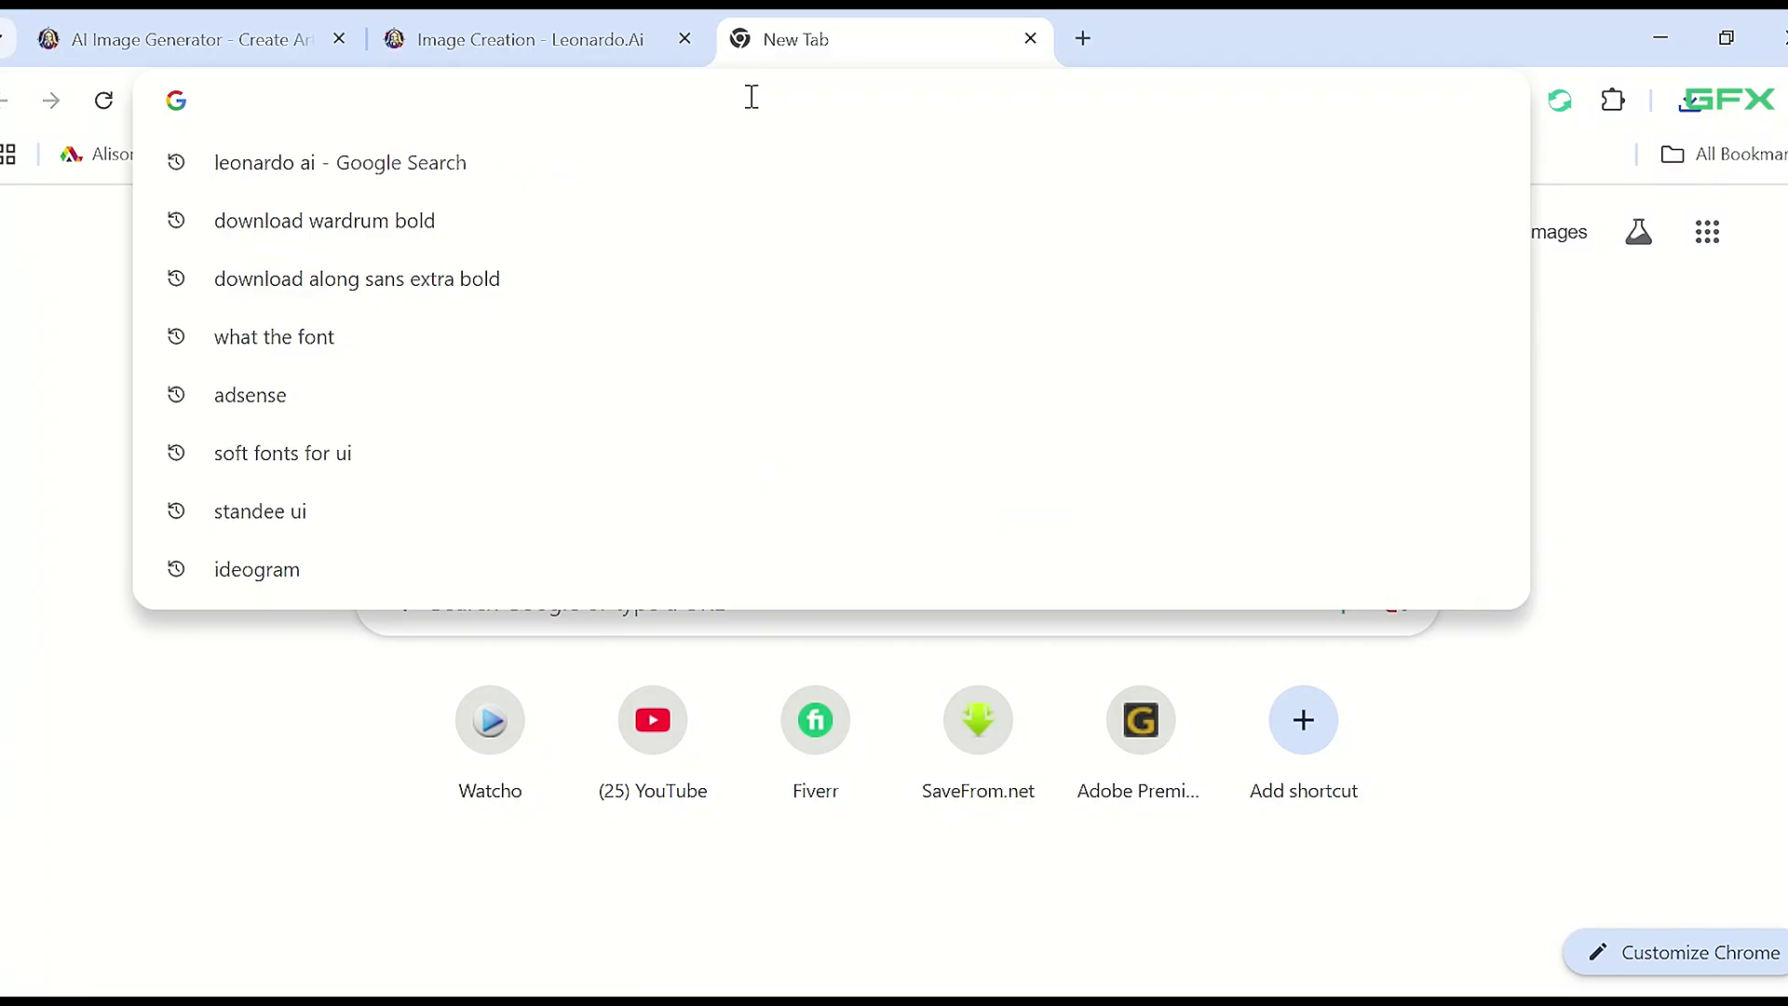
type("remrker ai")
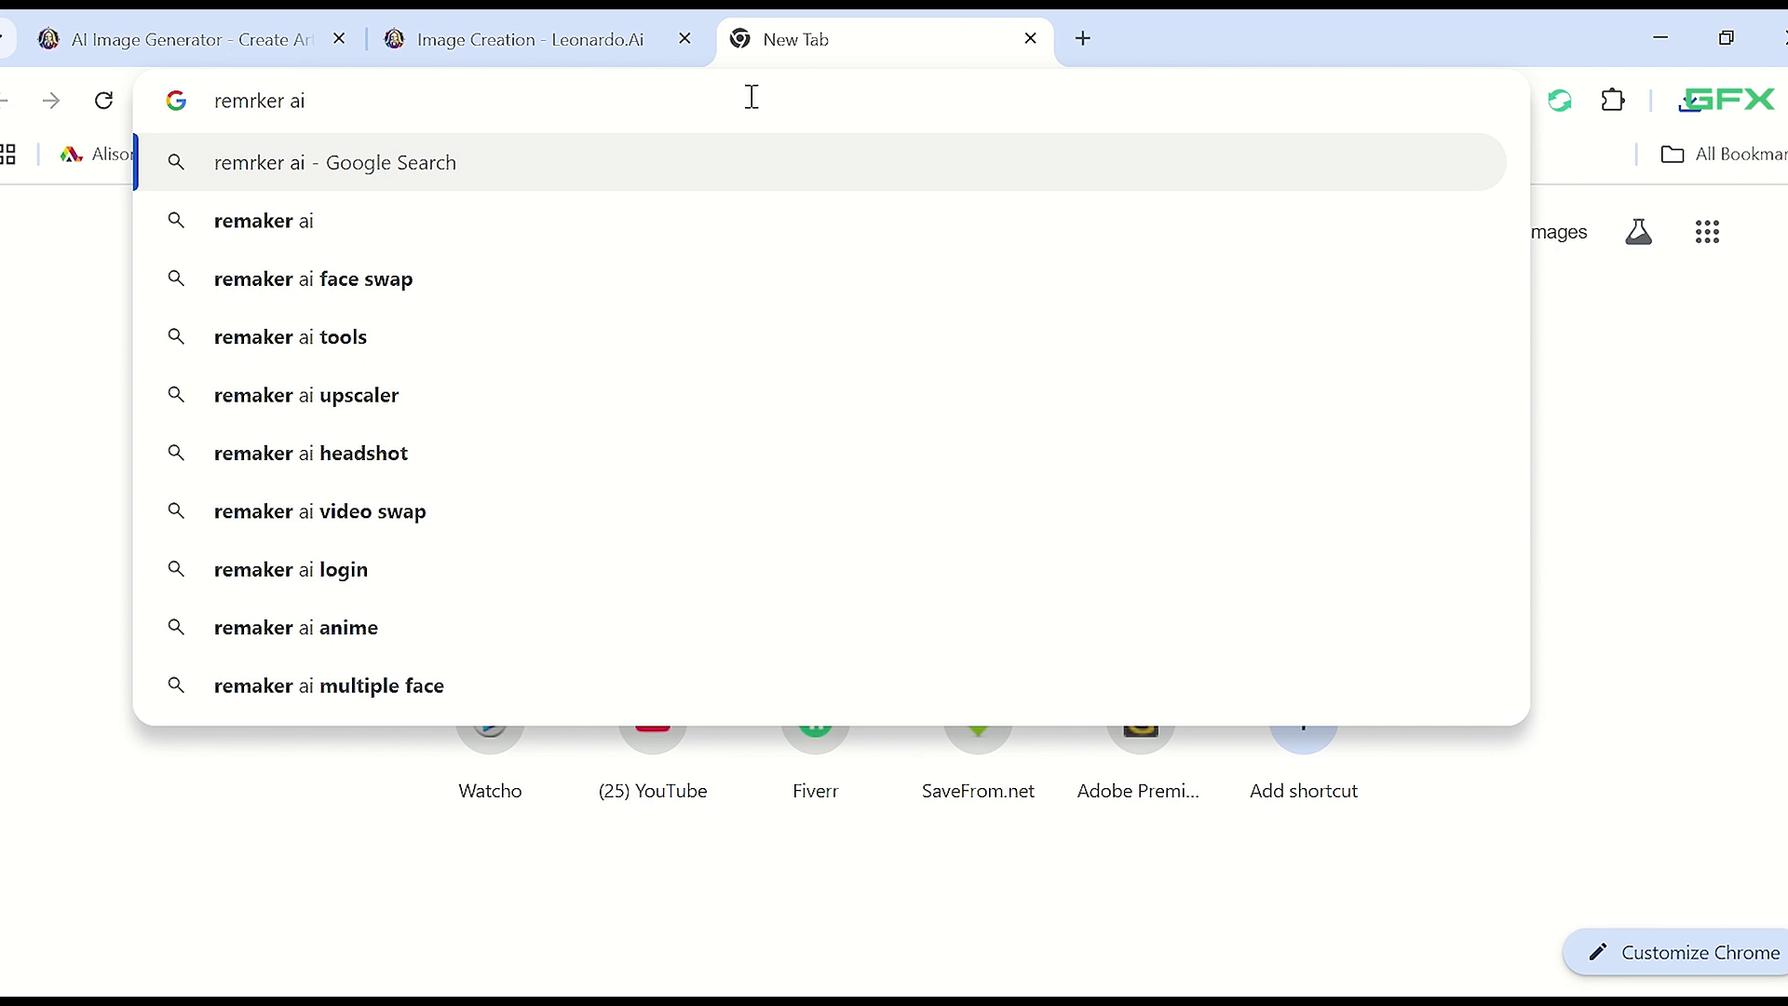
key("Down")
key("Down")
key("Return")
left_click(453, 438)
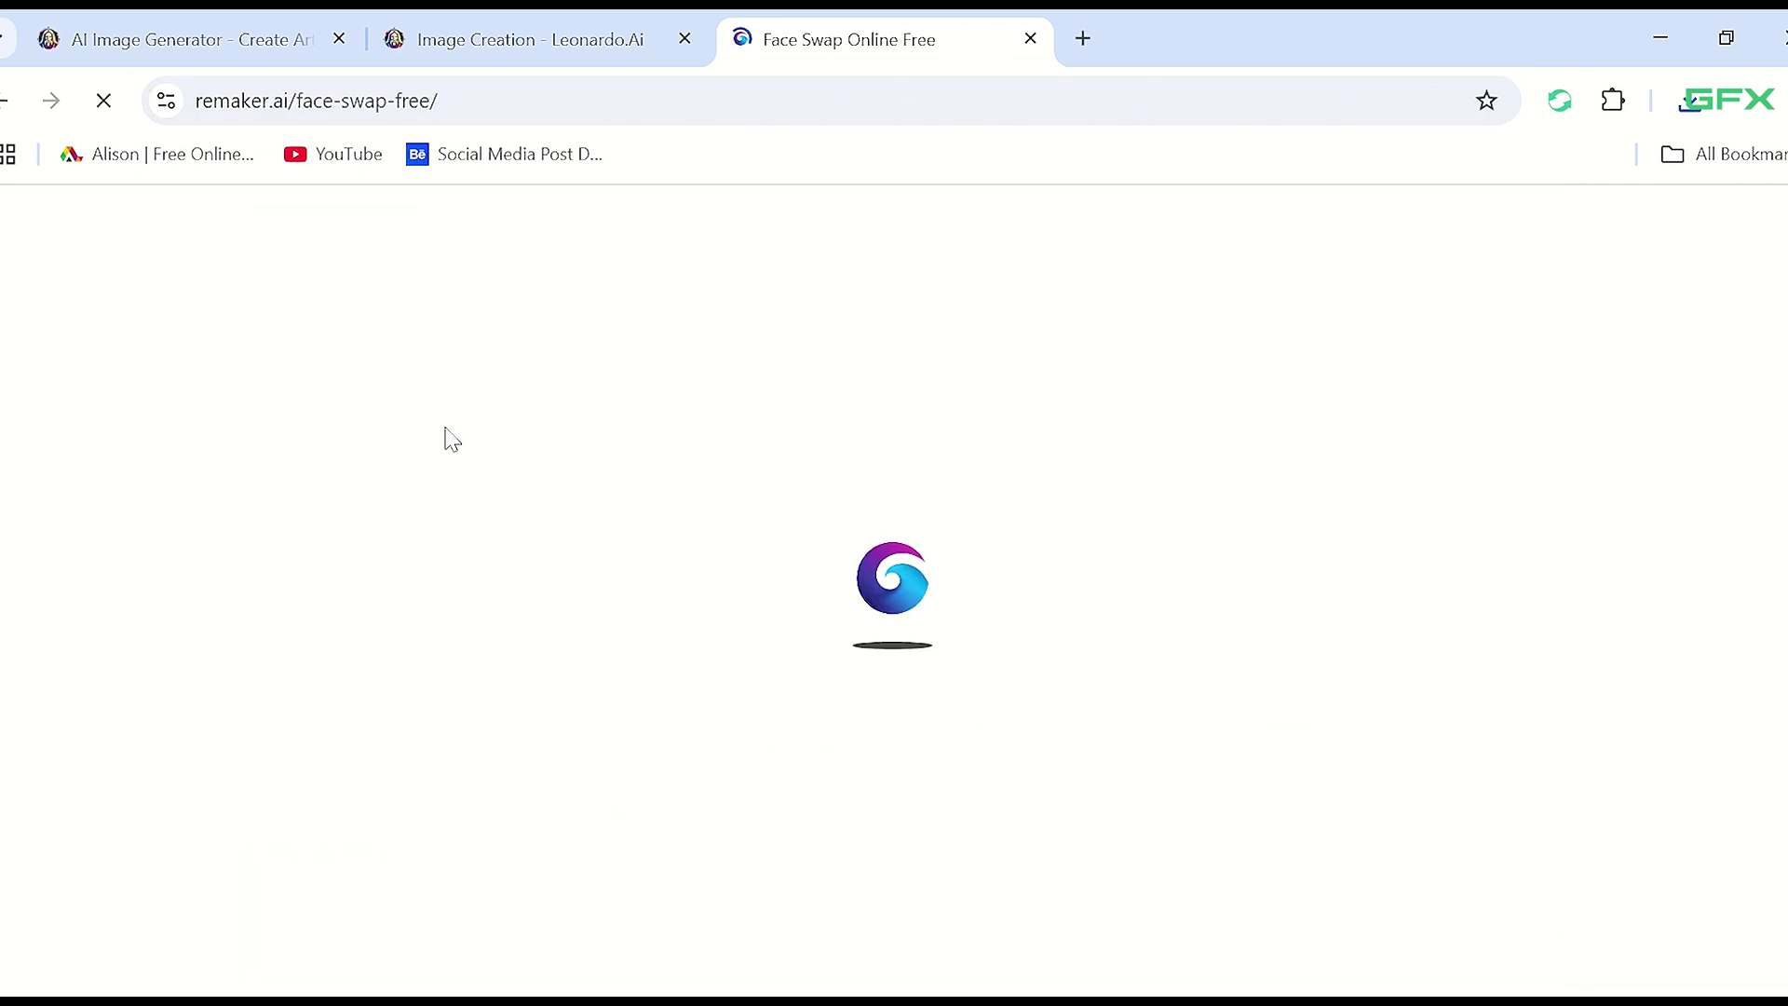
Swap the straw-hat man's face with the target portrait of the short-haired man, preview the result at full size and download it.
left_click(291, 530)
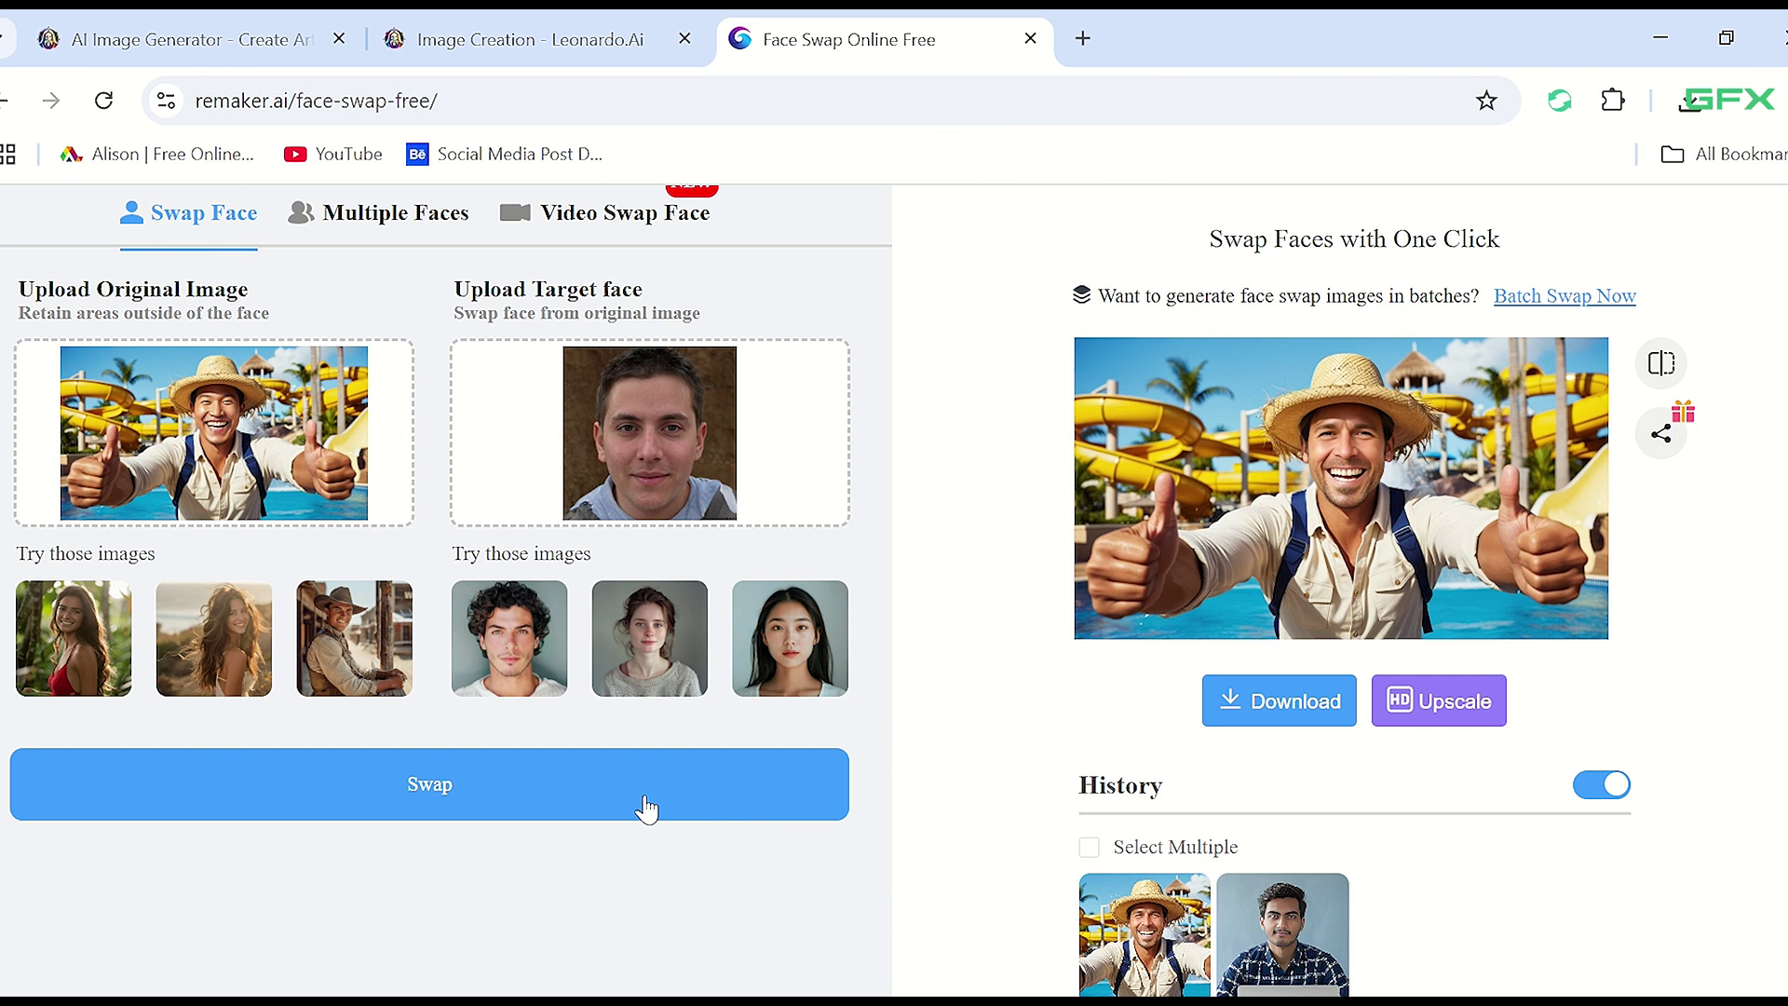
left_click(644, 802)
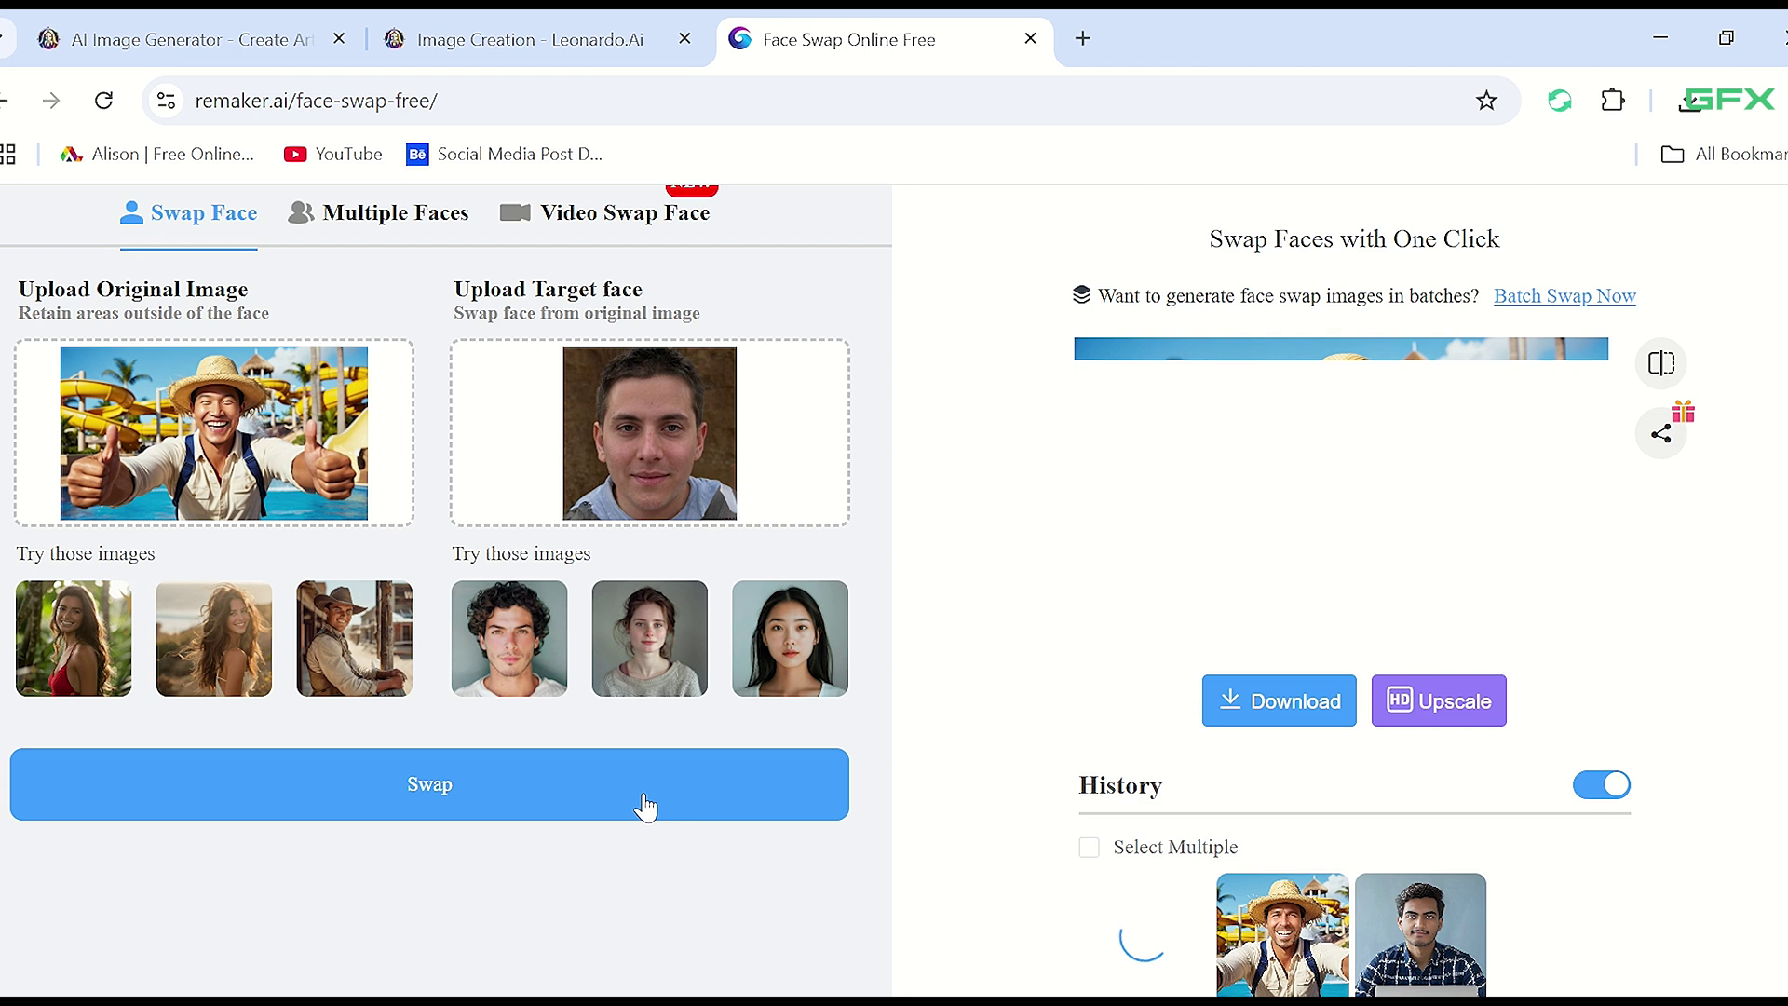
left_click(1286, 537)
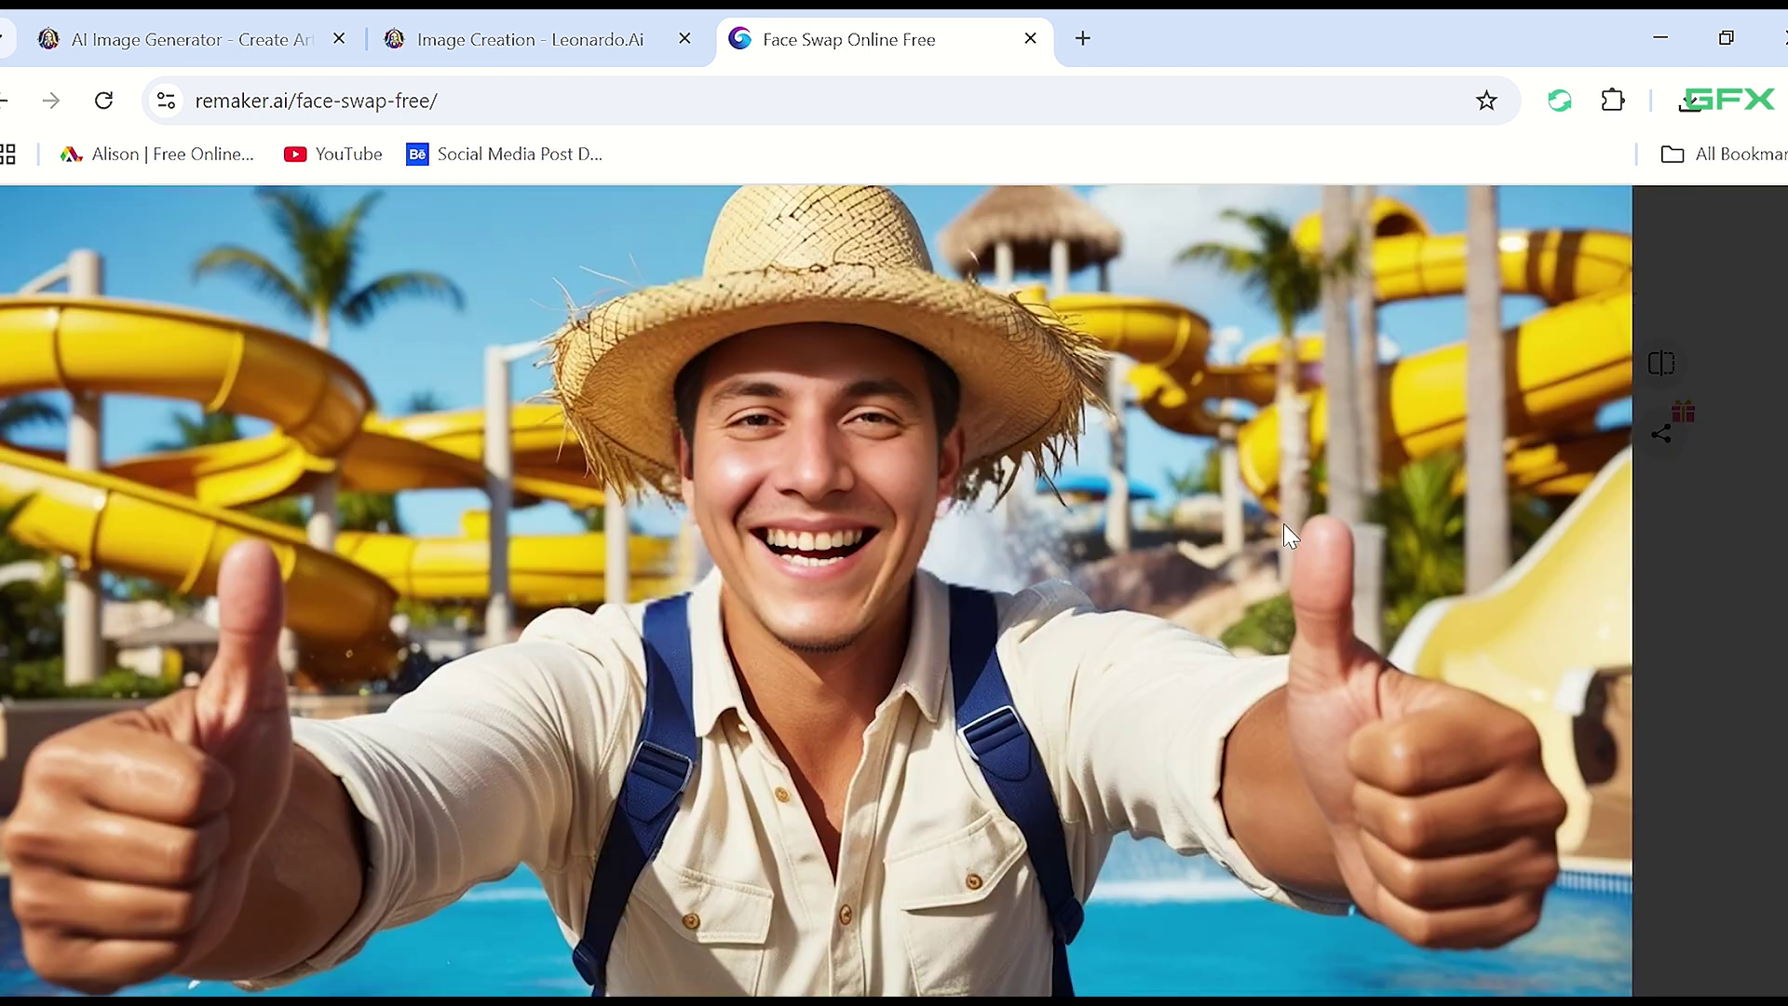
left_click(1103, 644)
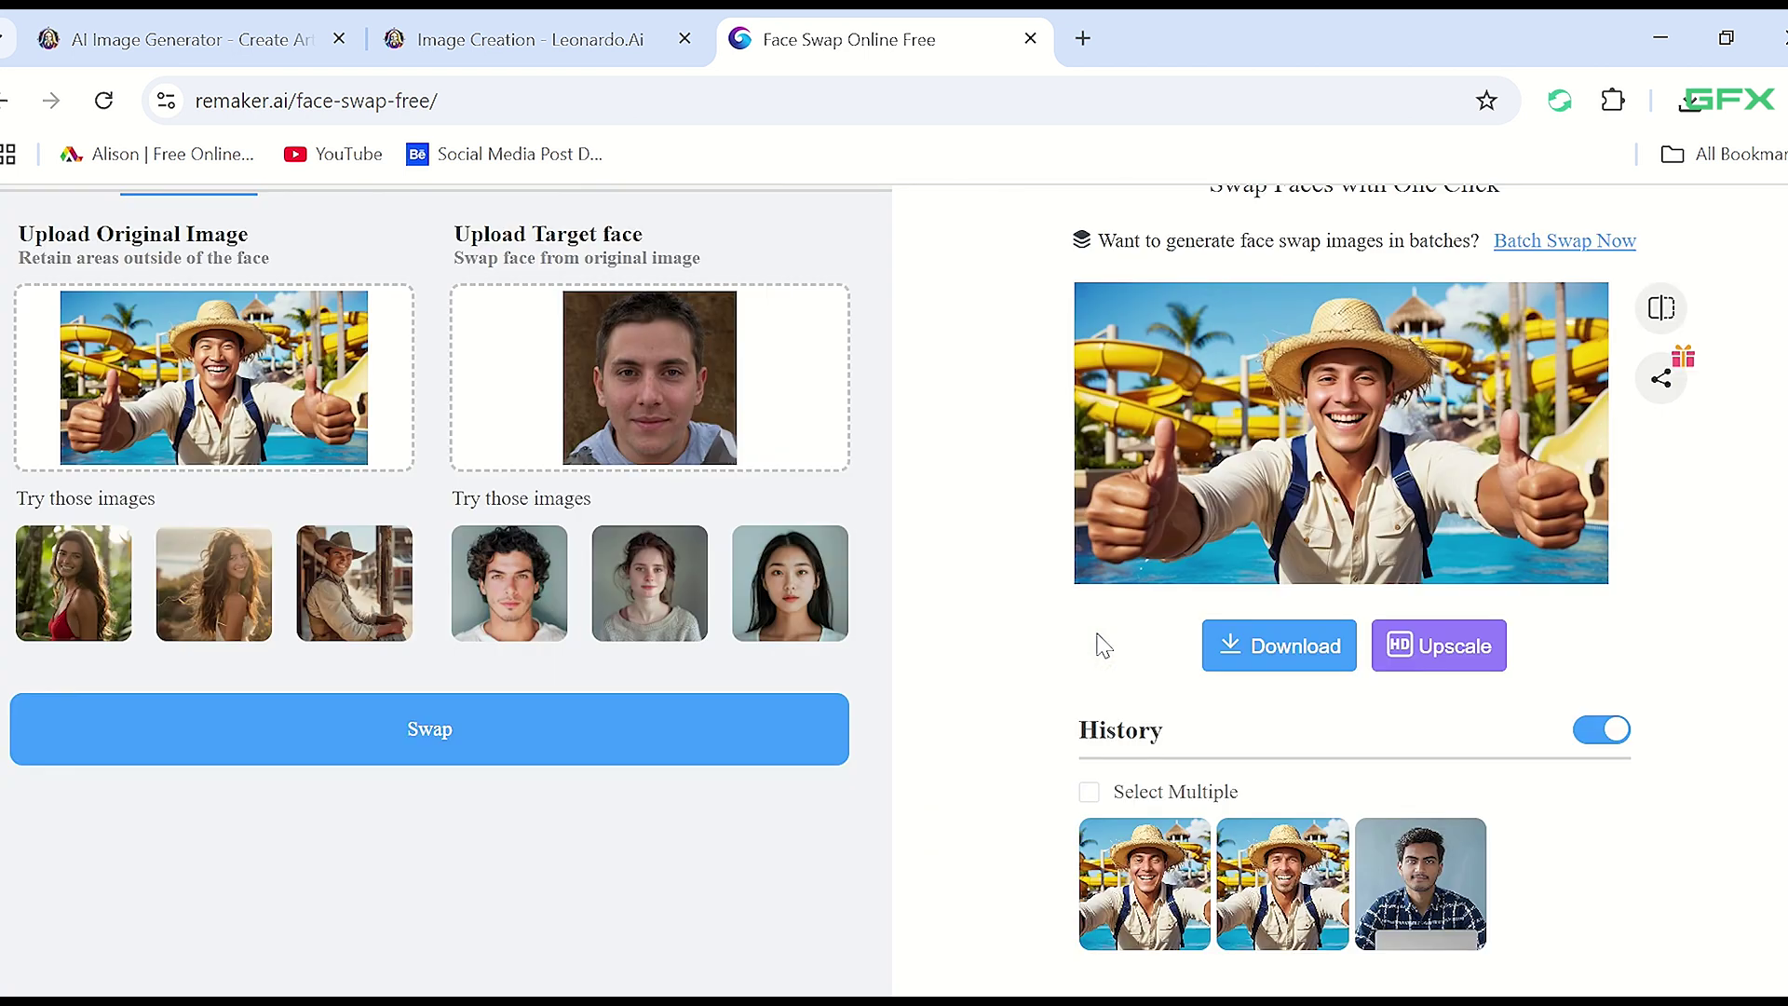
left_click(1302, 648)
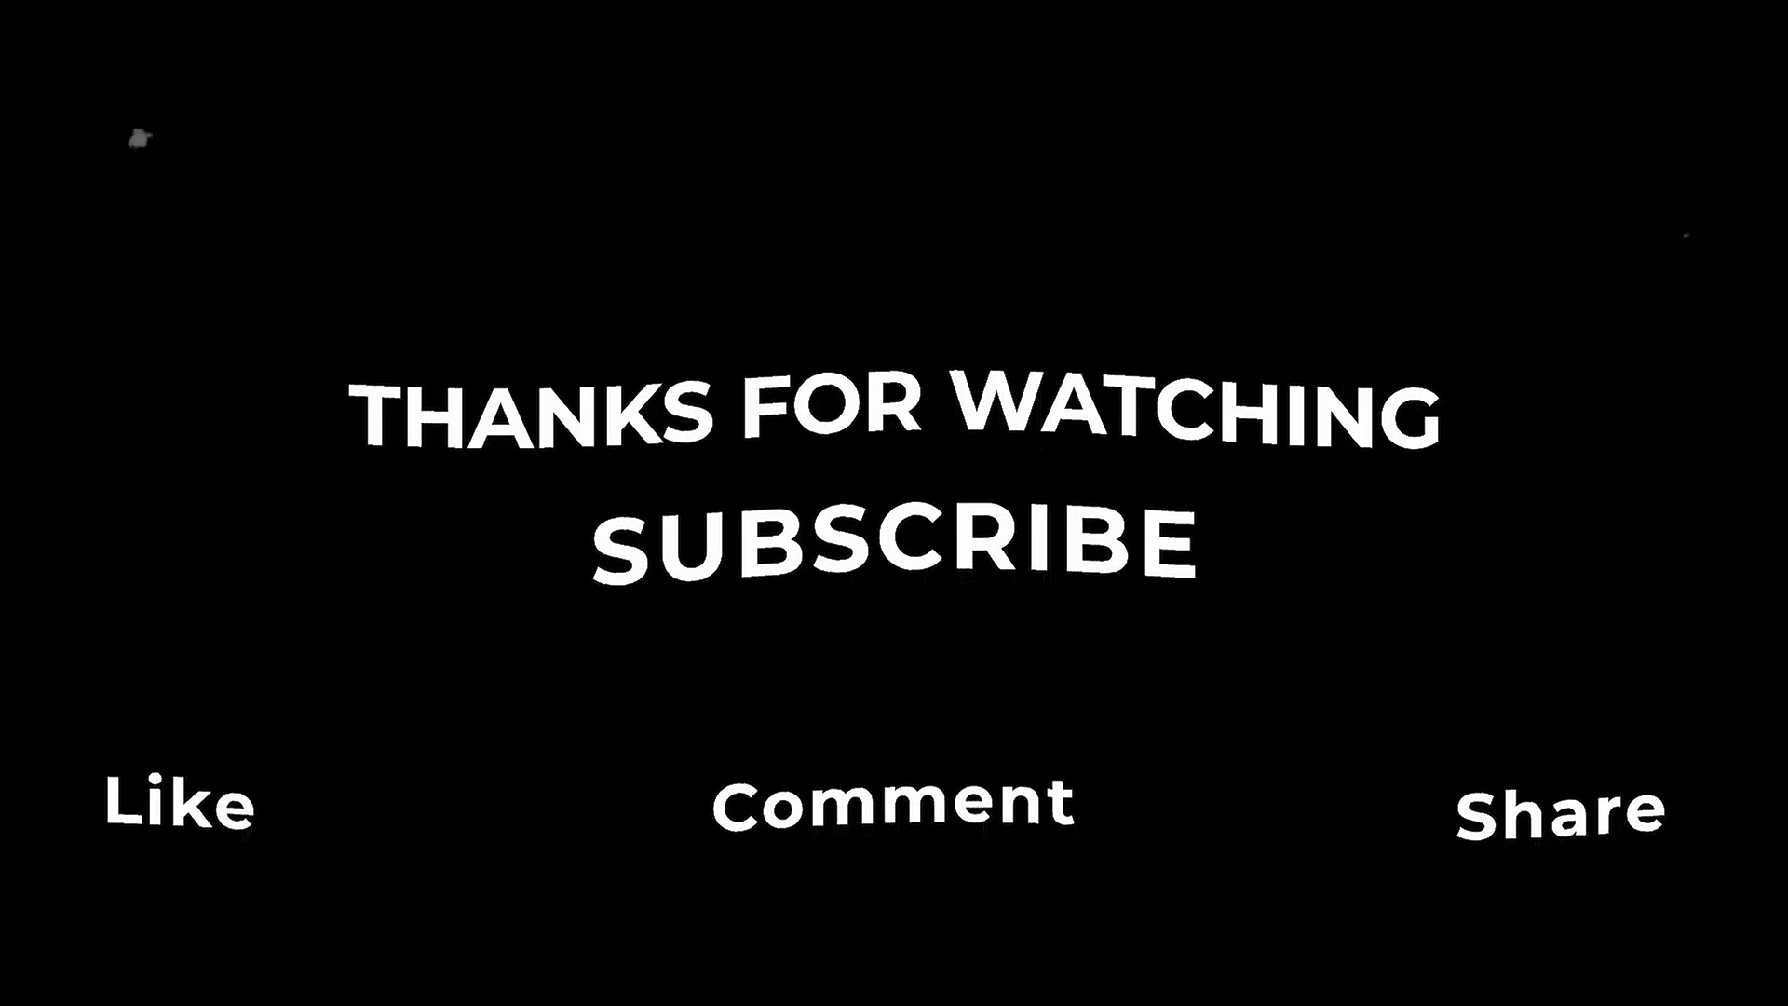